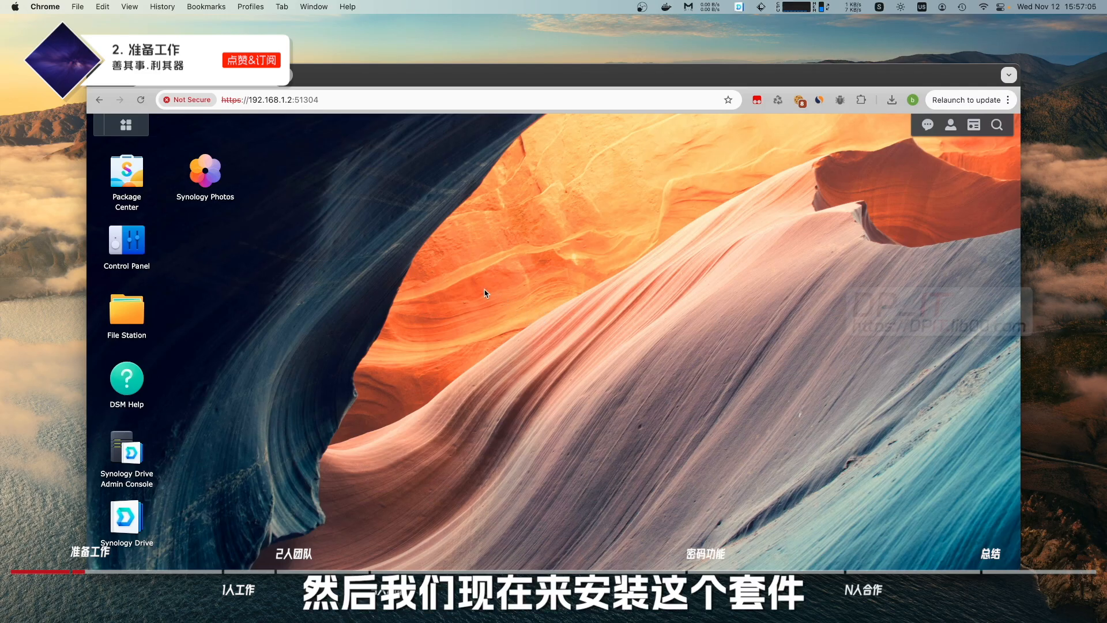
Search the package catalogue for 'of', launch Drive Admin Console and list its team folders.
left_click(129, 173)
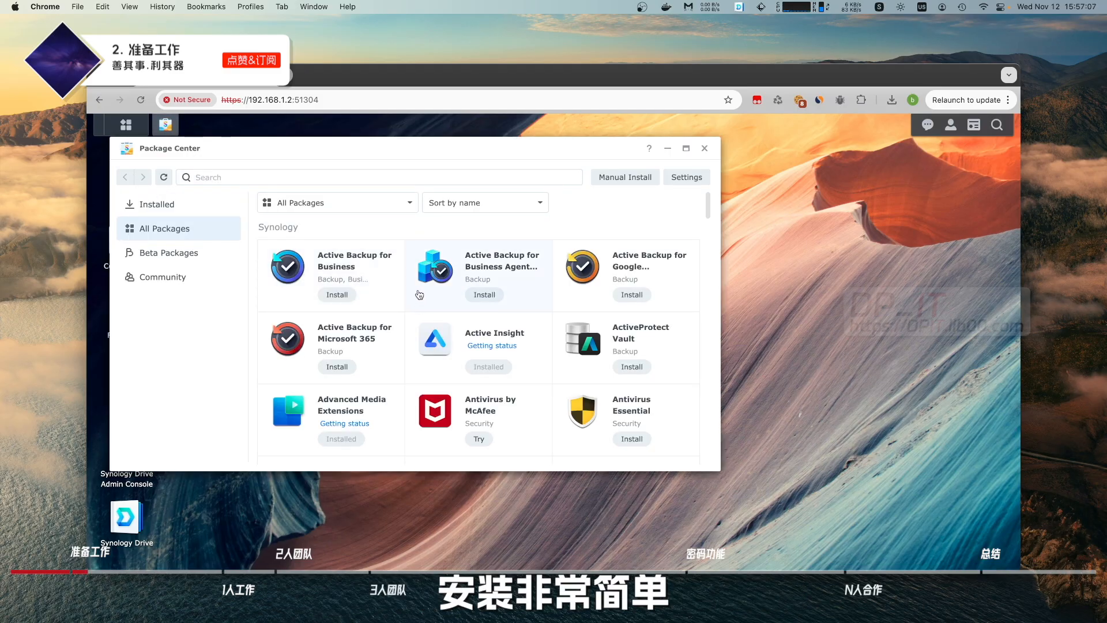
left_click(287, 178)
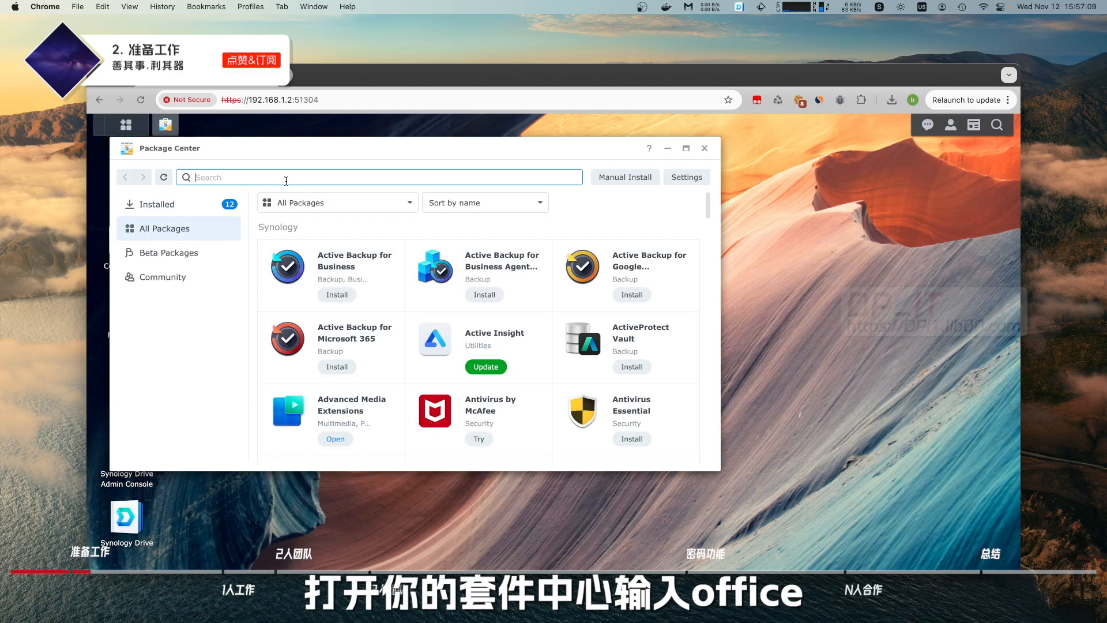
type("of")
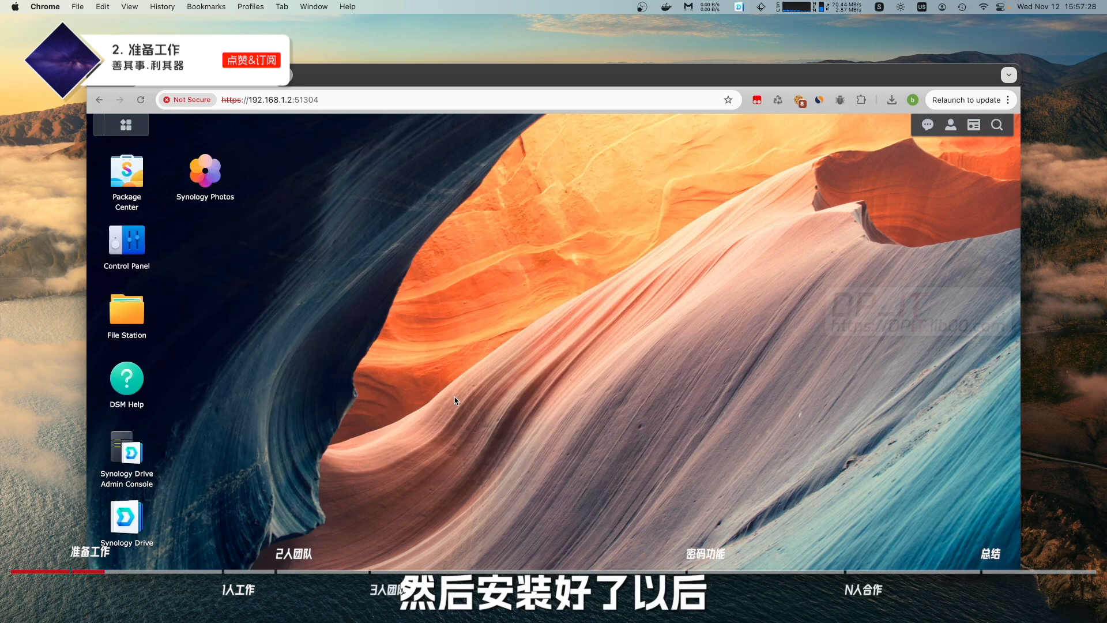
left_click(131, 454)
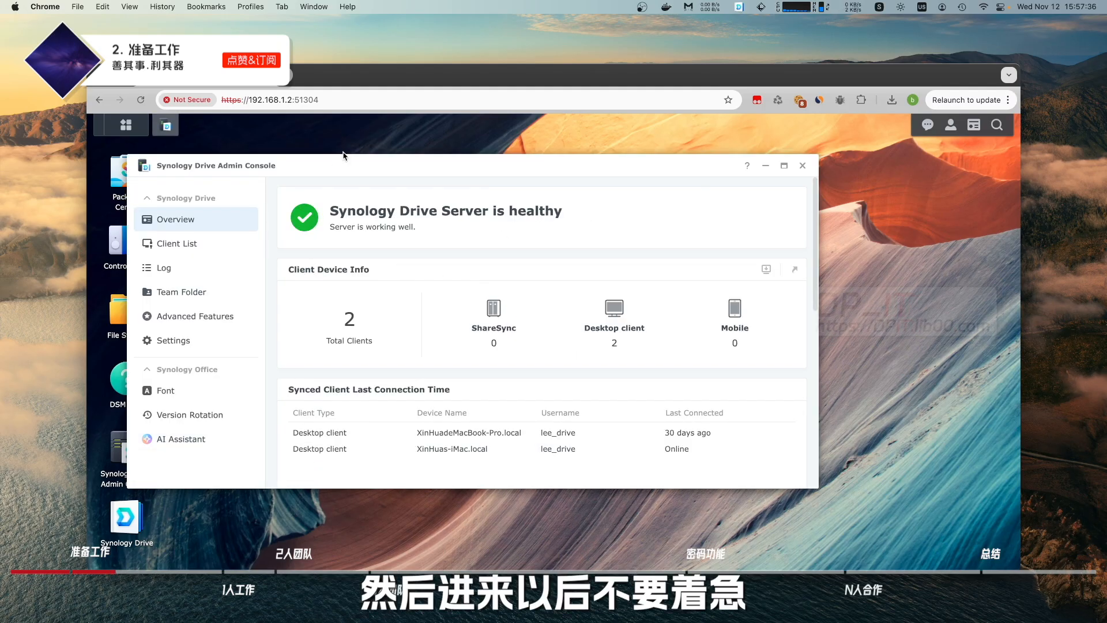
left_click_drag(349, 165, 389, 164)
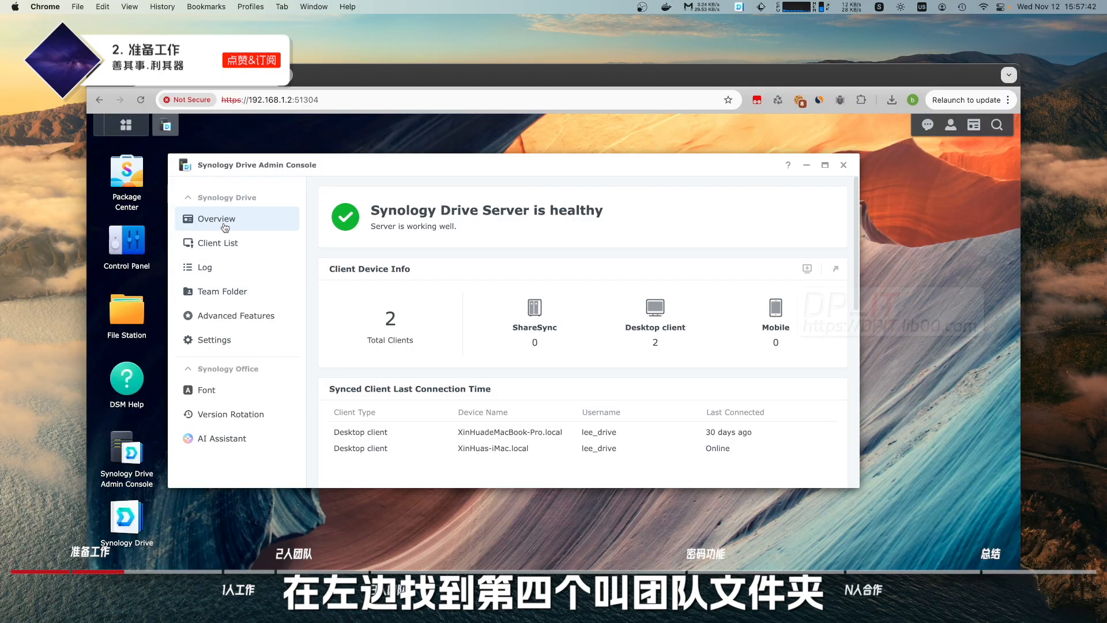
left_click(225, 297)
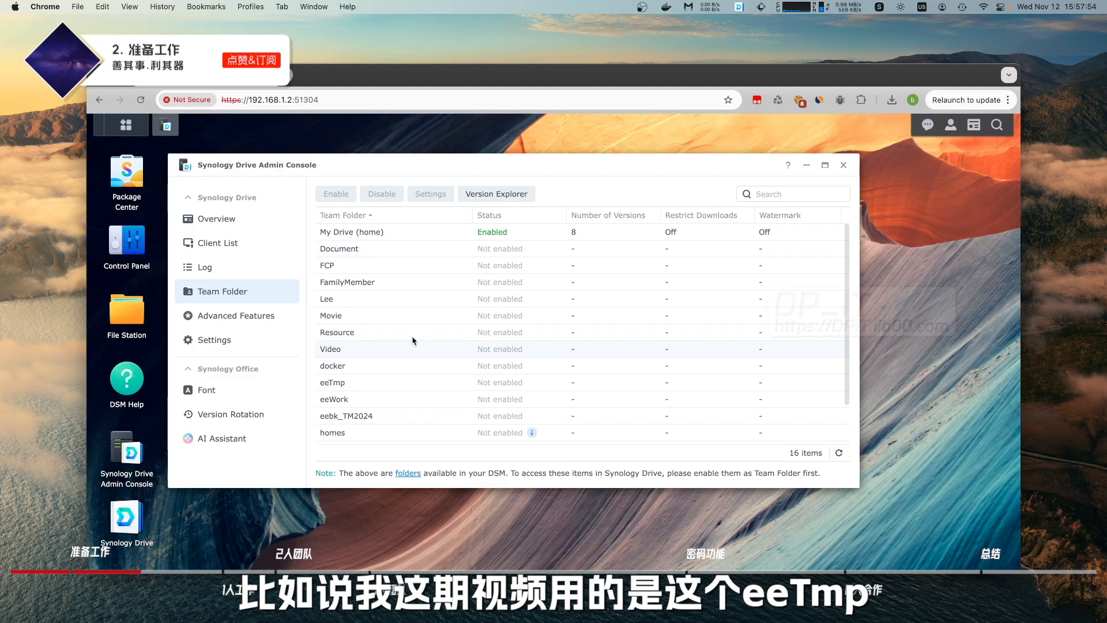
Enable eeTmp as a team folder with the default 8-version setting, then close Drive Admin Console.
left_click(370, 388)
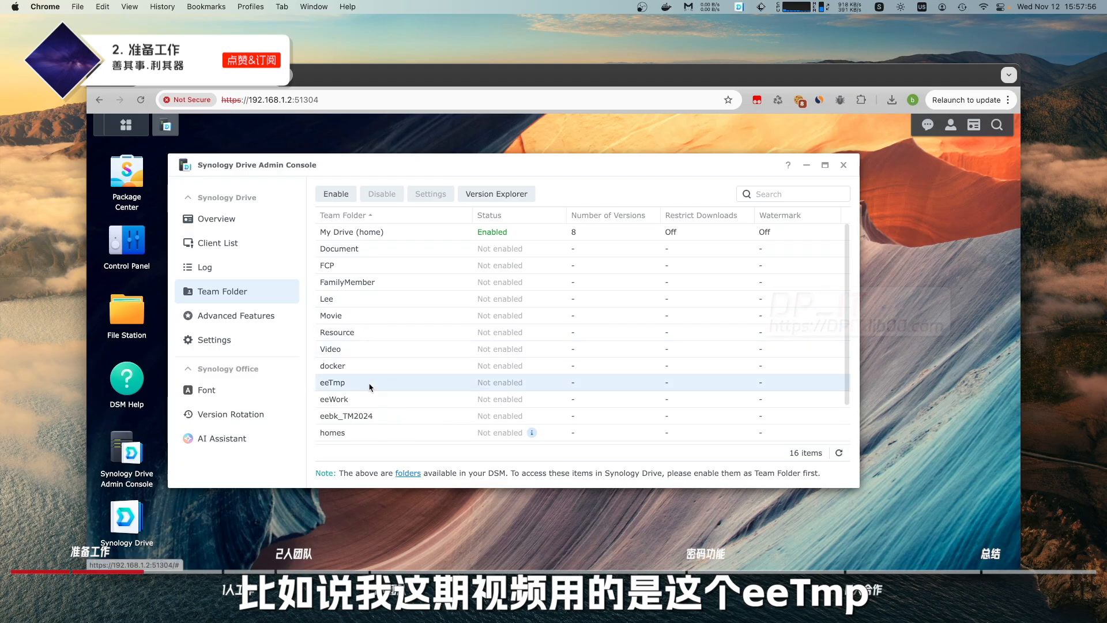
left_click(339, 195)
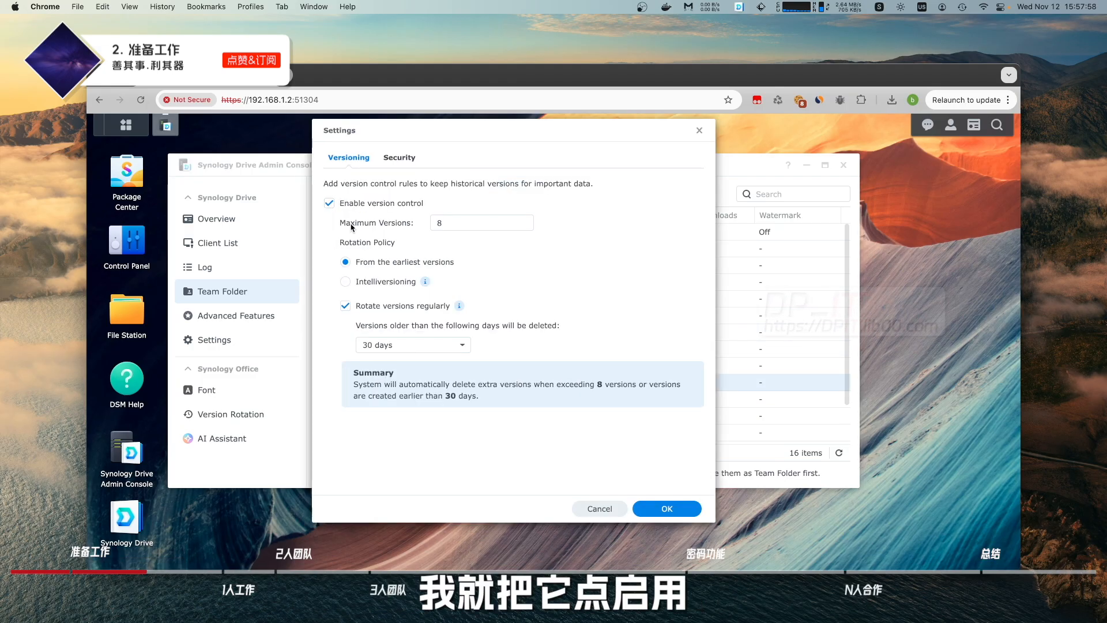
left_click(670, 509)
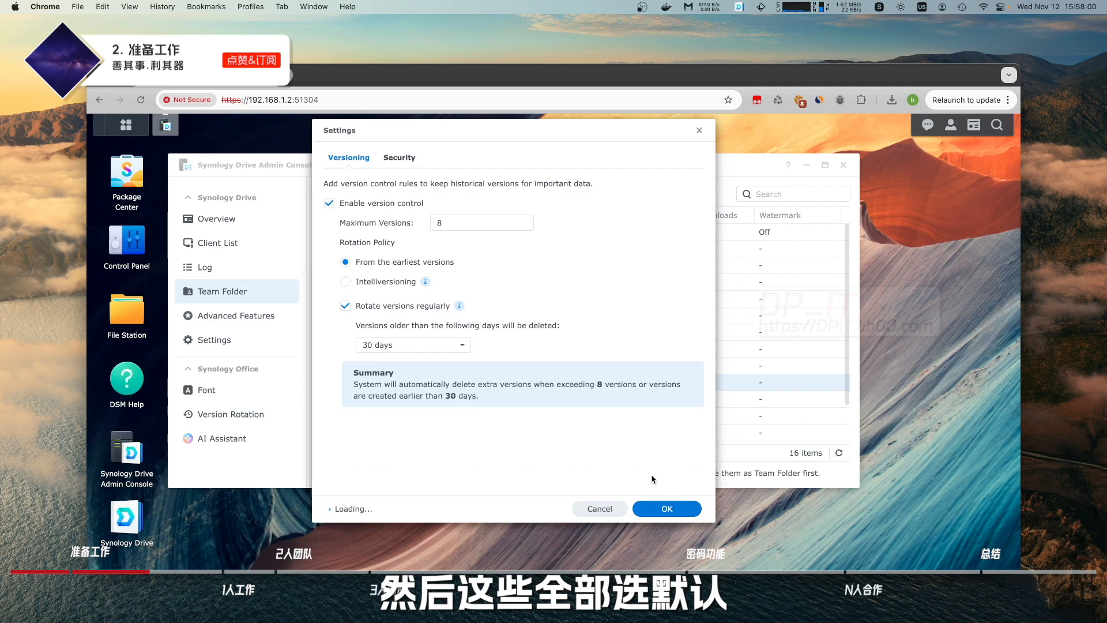
left_click(647, 371)
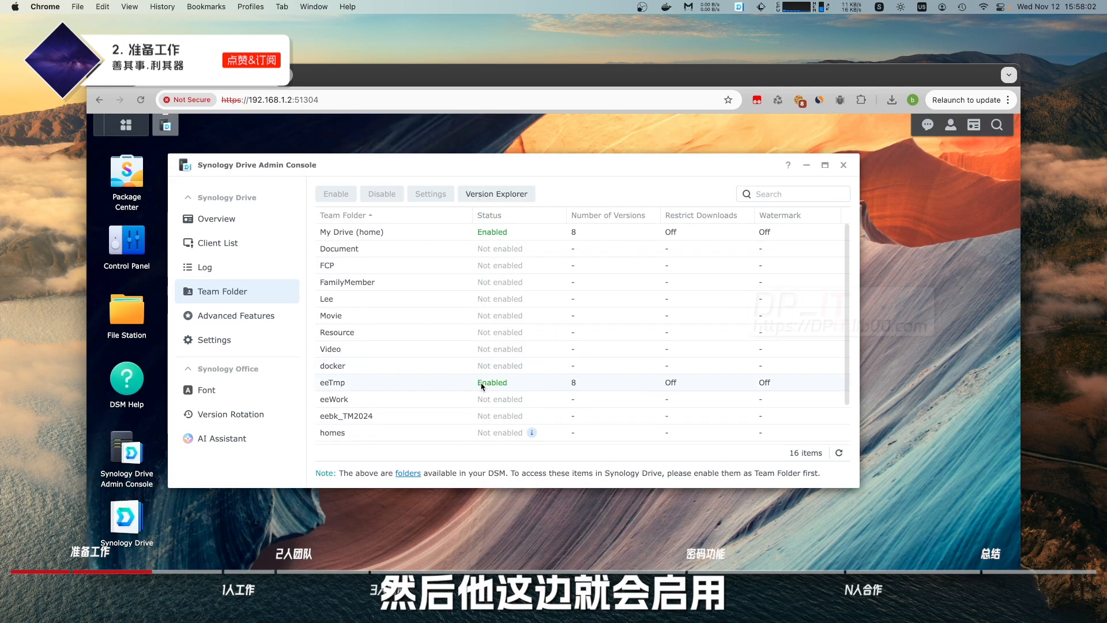
left_click(377, 388)
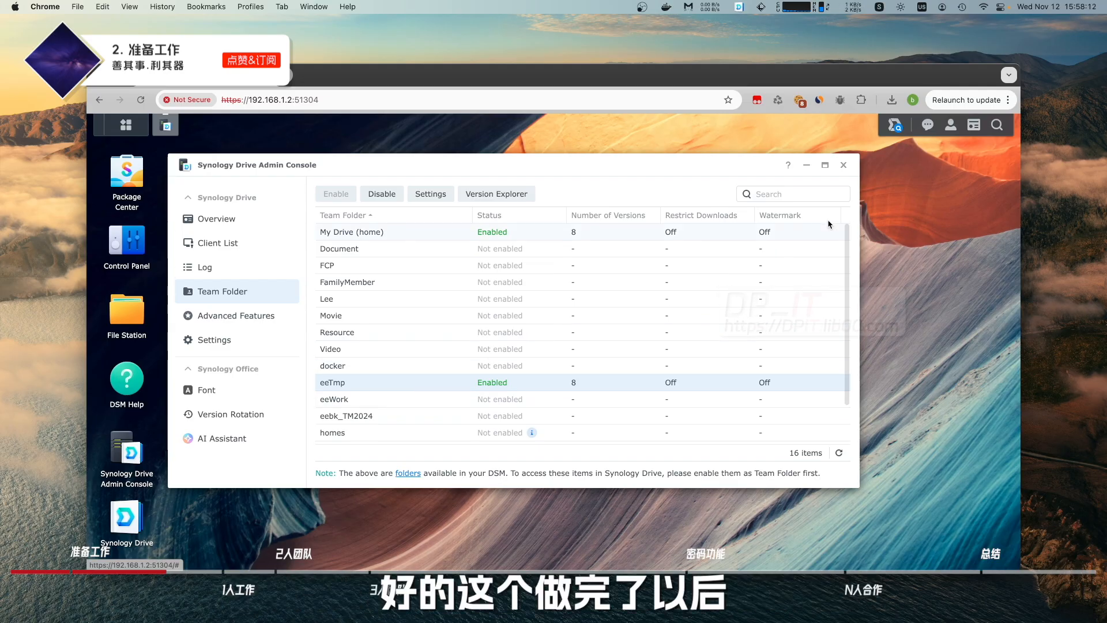
left_click(844, 166)
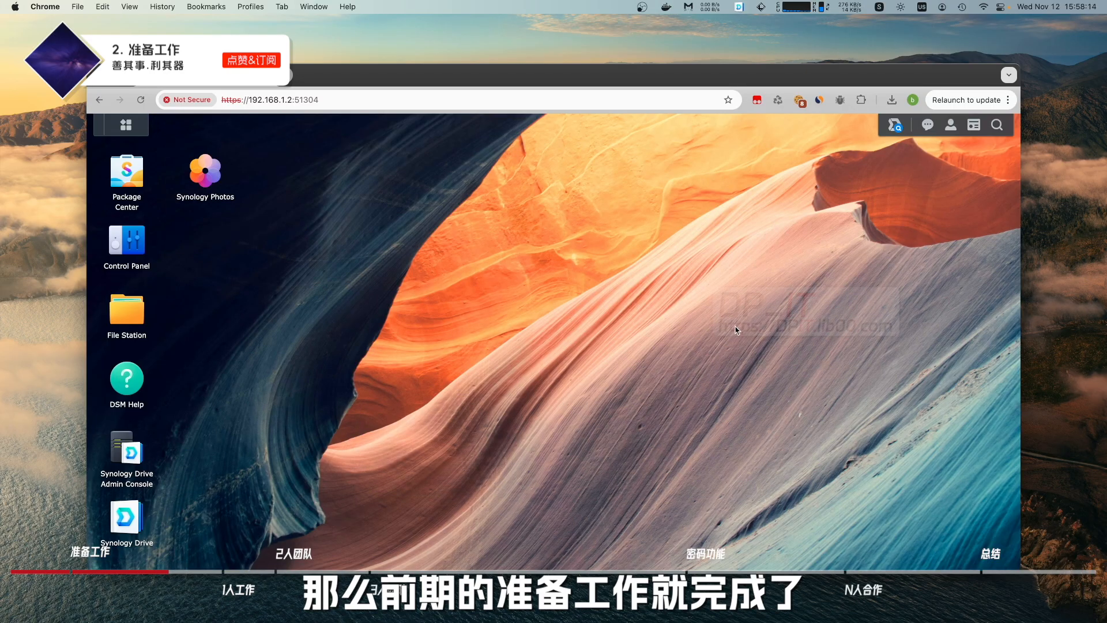
Open Synology Drive and browse to Team Folder > eeTmp > syno_office_demo.
left_click(124, 526)
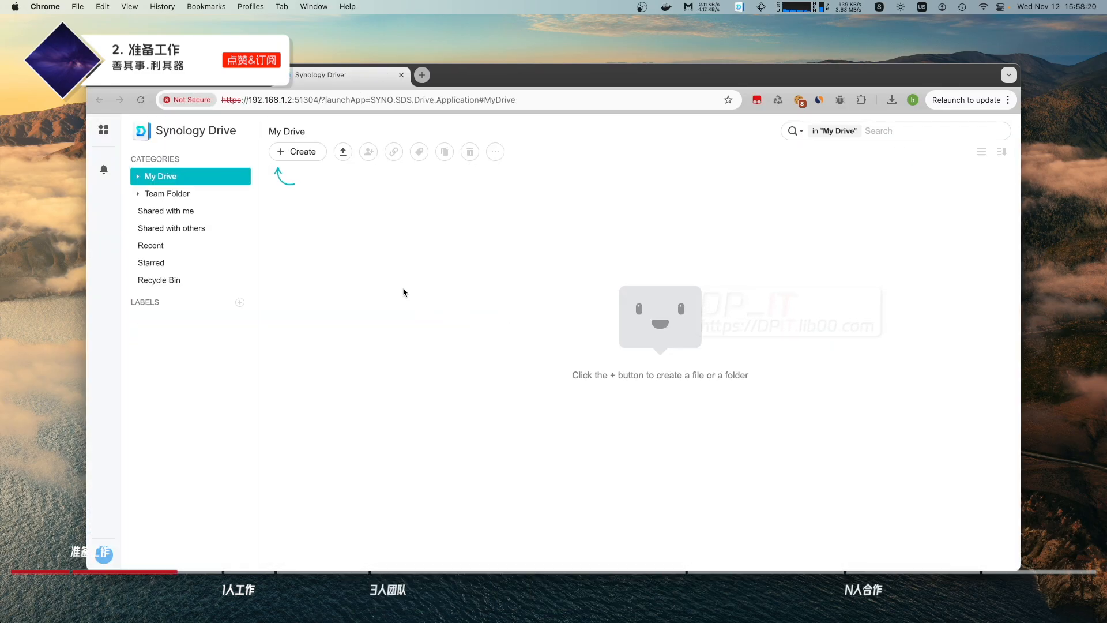
left_click(157, 196)
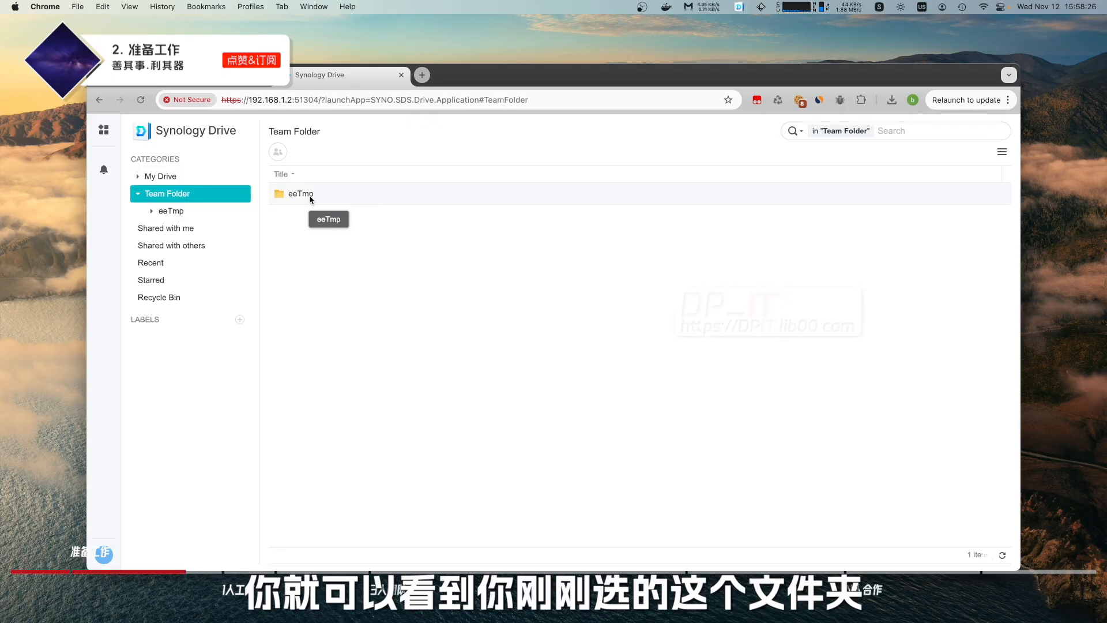
double_click(305, 194)
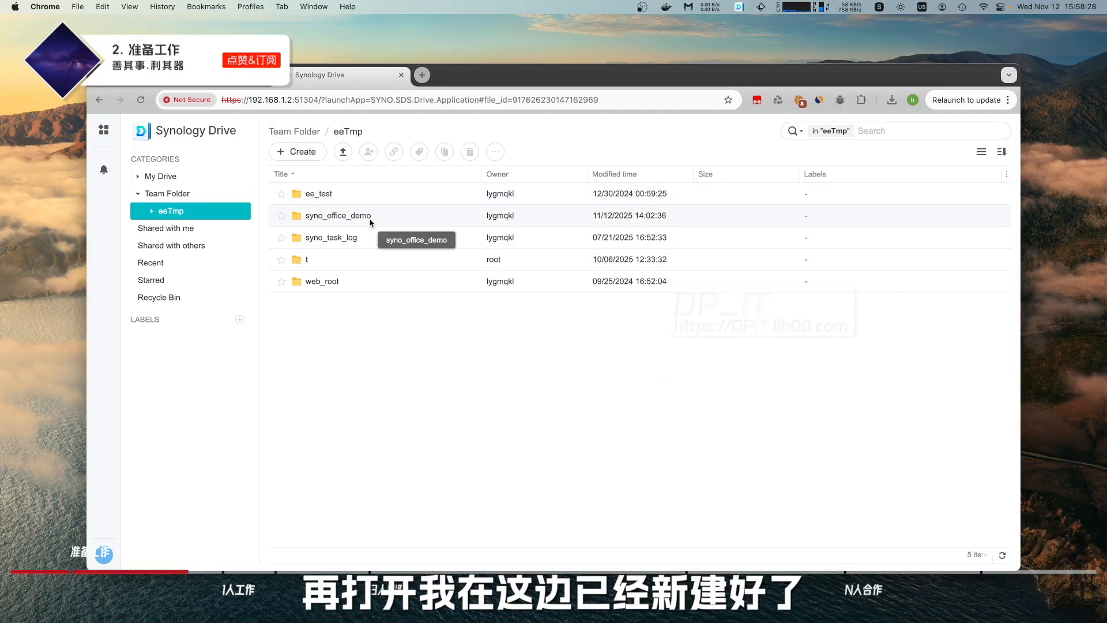
double_click(338, 217)
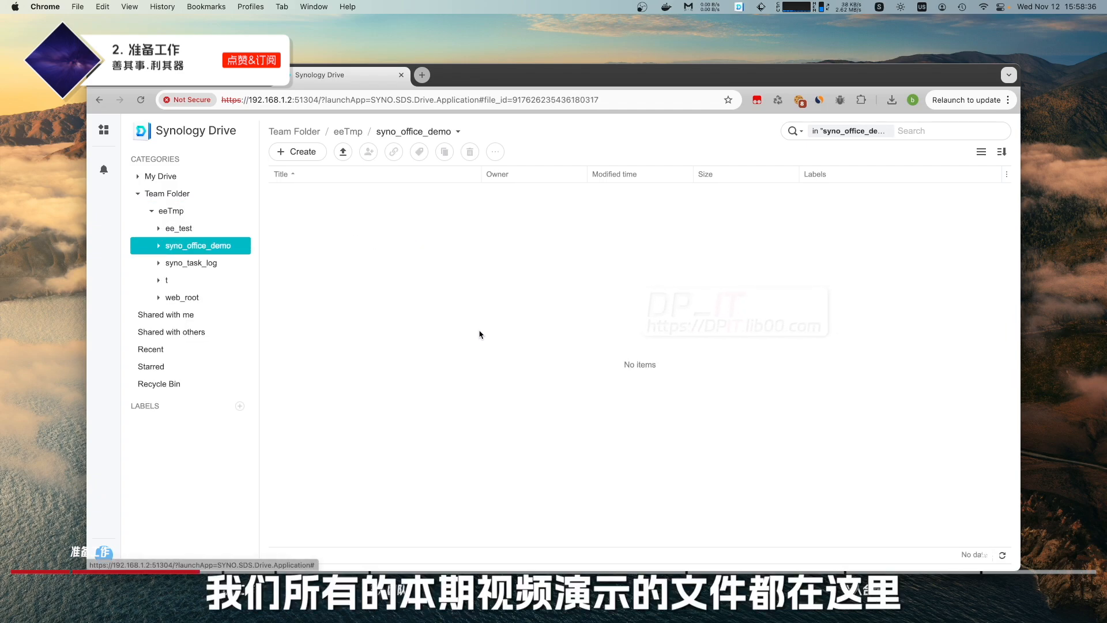
left_click(350, 134)
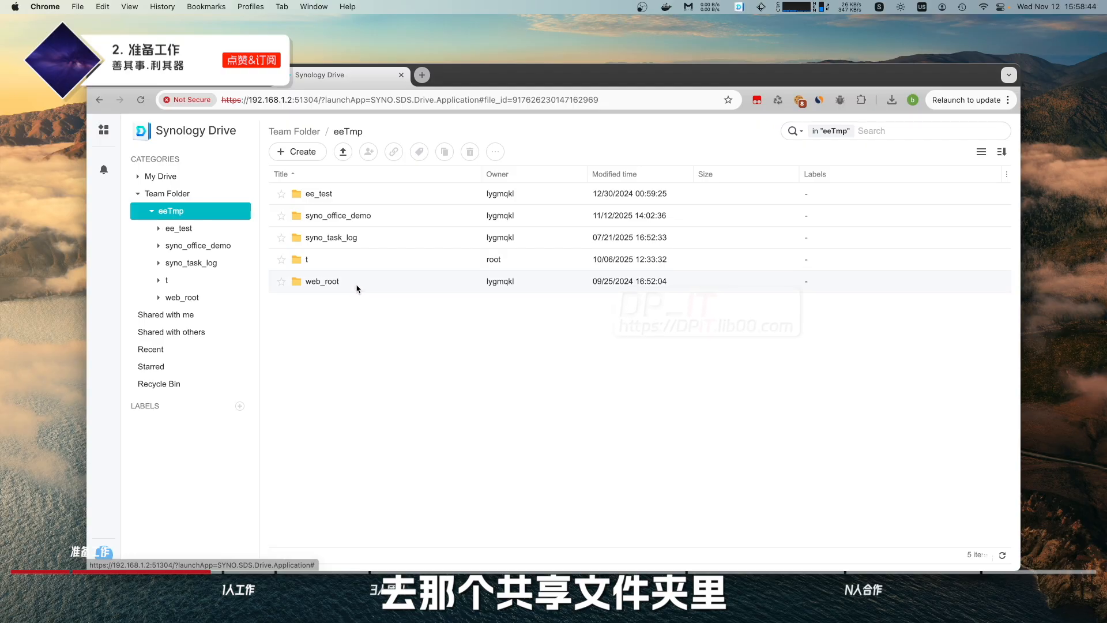
double_click(356, 217)
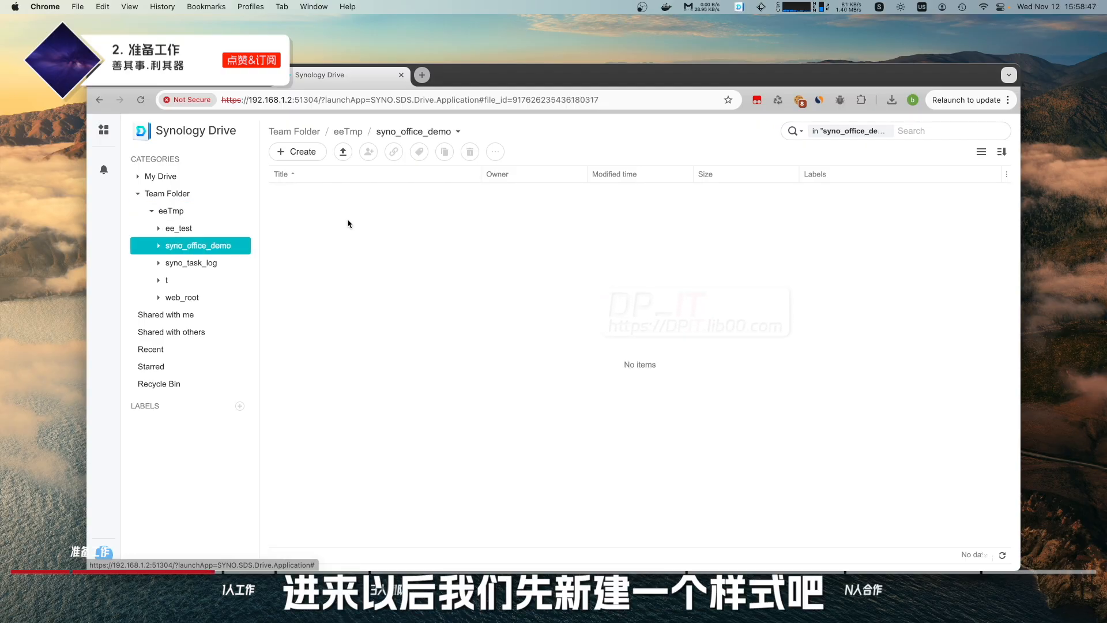
Create a document from the Meeting minutes template in syno_office_demo and rename it Meeting_1.
left_click(306, 152)
left_click(346, 252)
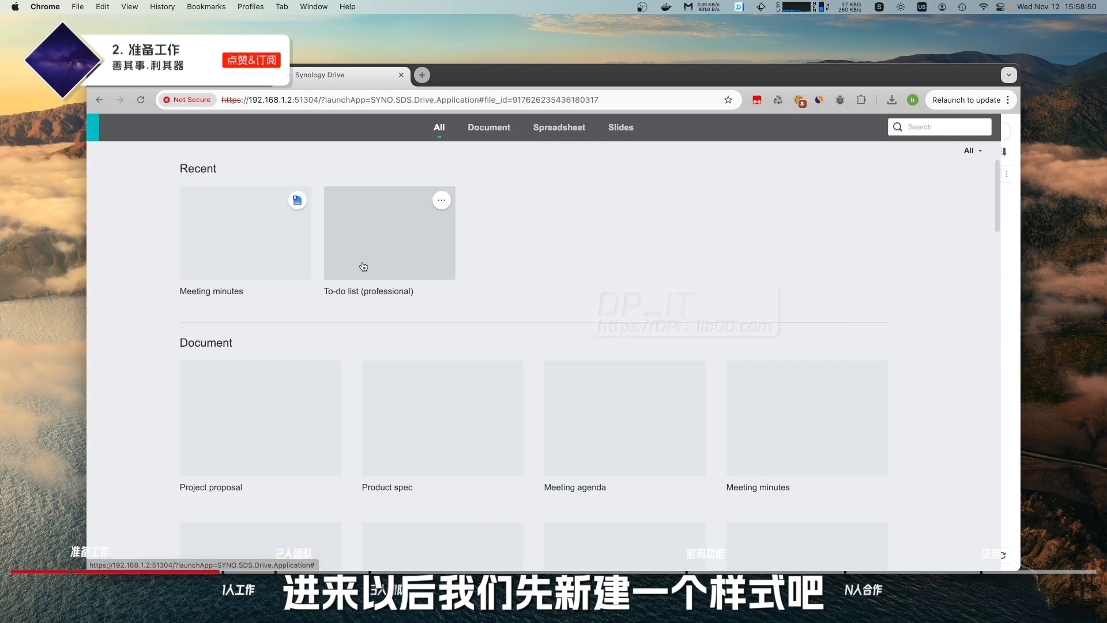
scroll(585, 366, "down", 3)
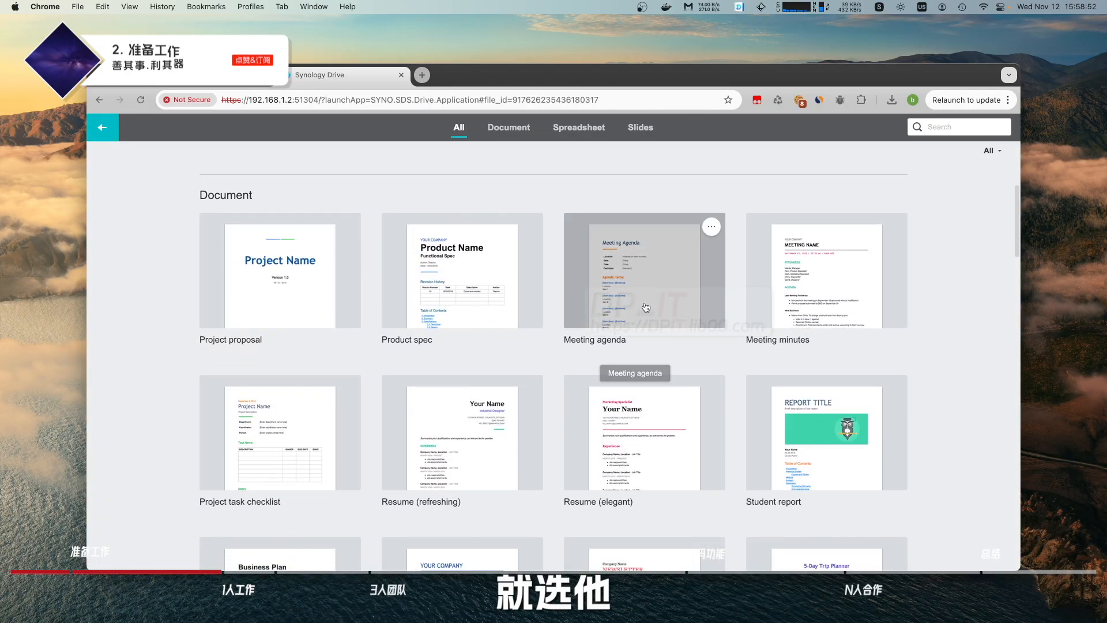
left_click(817, 288)
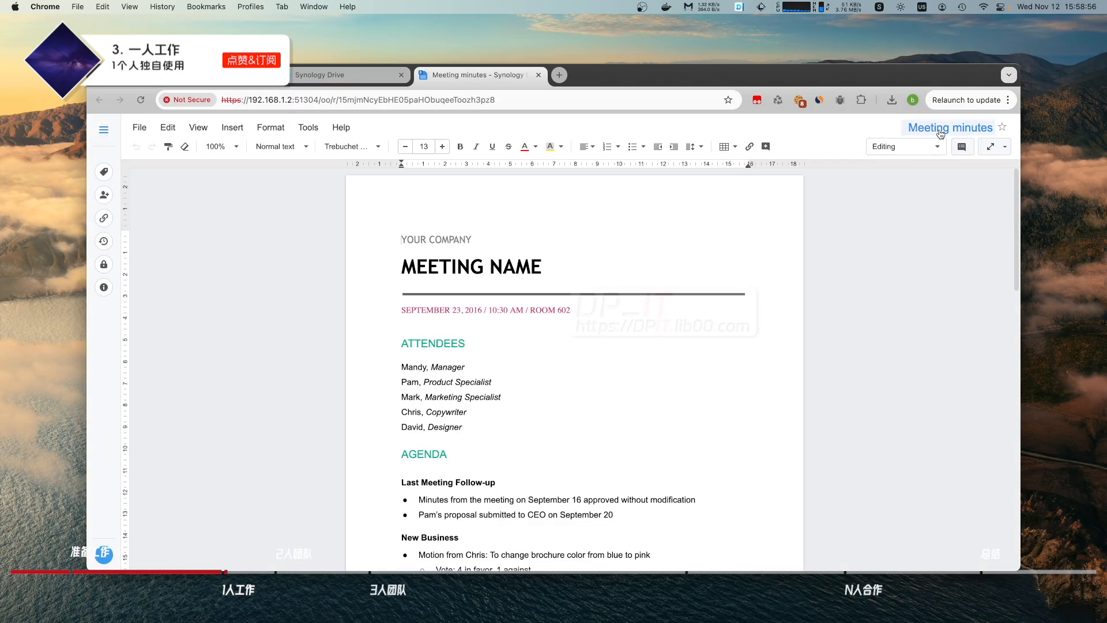
left_click(941, 130)
left_click(517, 346)
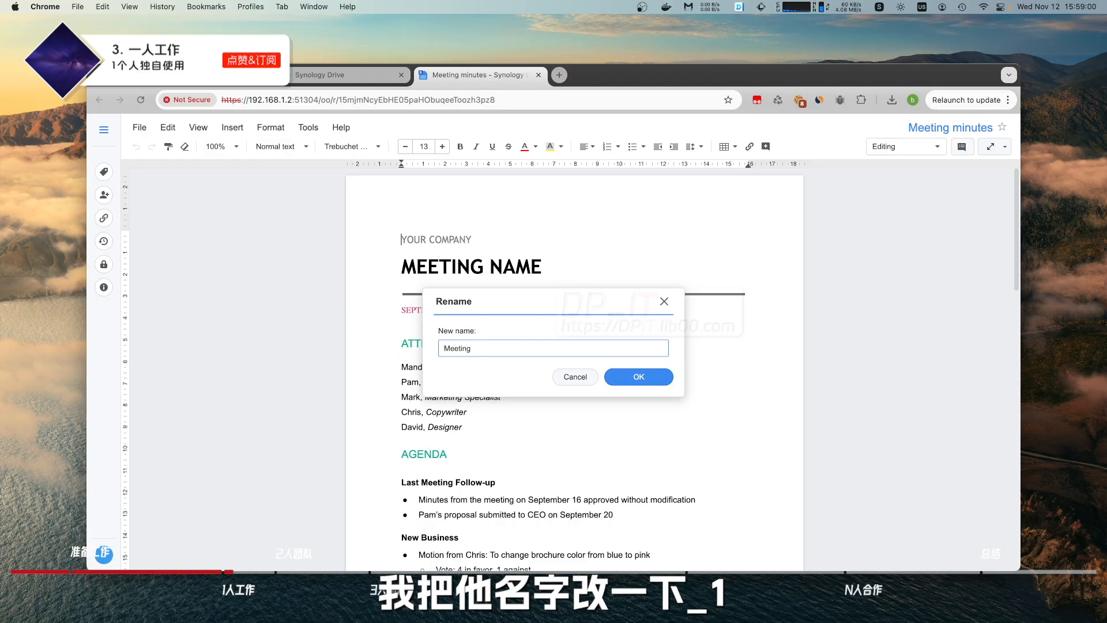
left_click(633, 375)
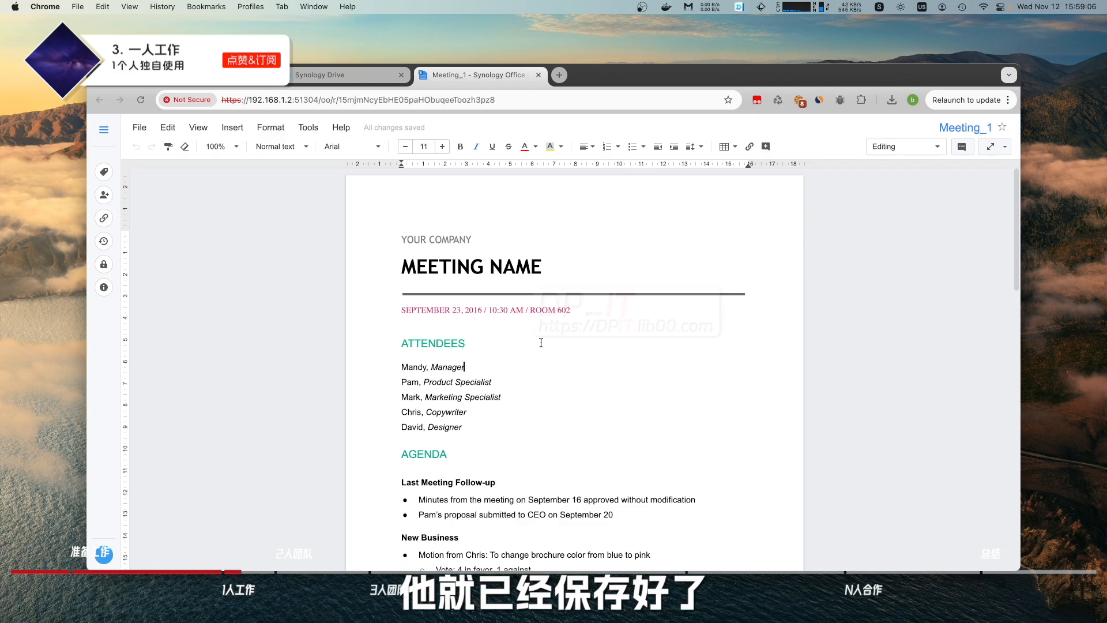
Add lines 111 and 11 below 'Mandy, Manager', then close and reopen Meeting_1 to verify them.
left_click(316, 76)
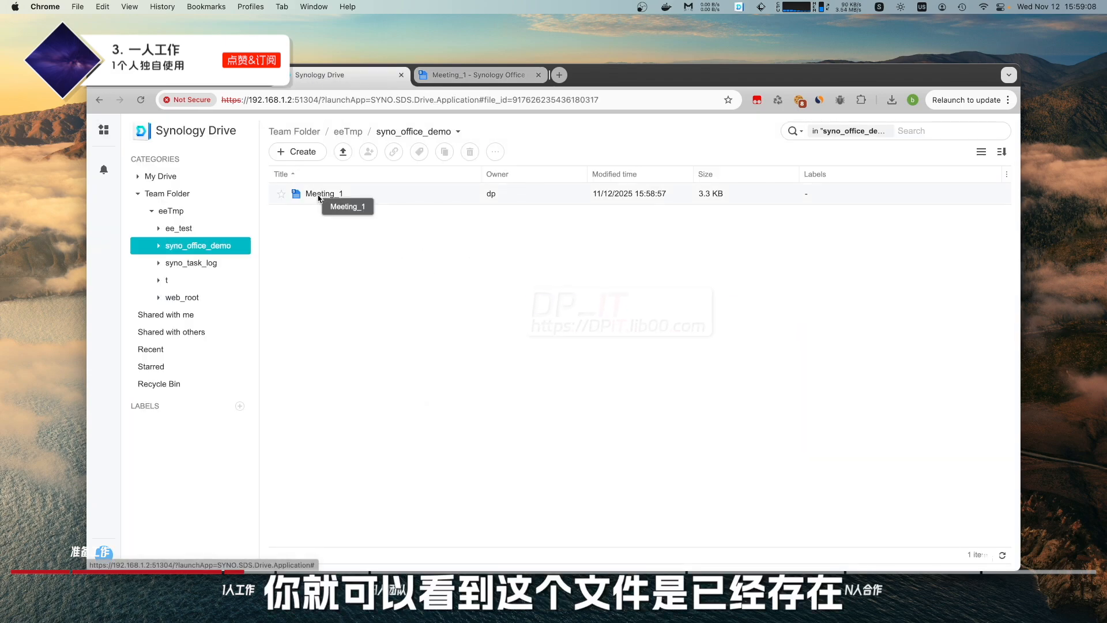
left_click(479, 75)
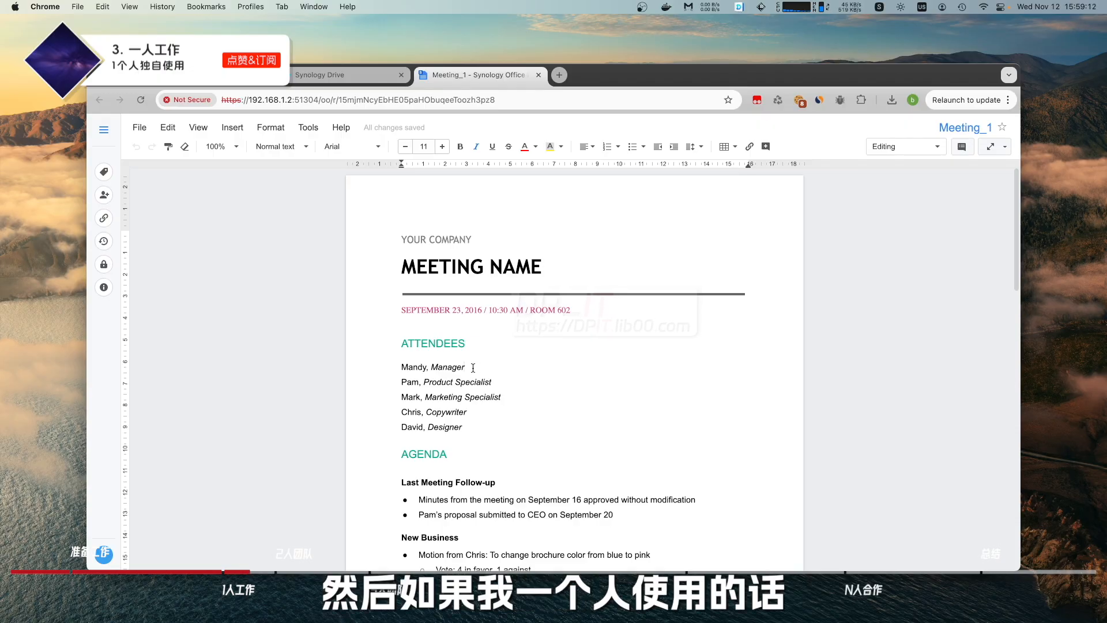
key("Return")
type("111")
key("Return")
type("11")
key("Return")
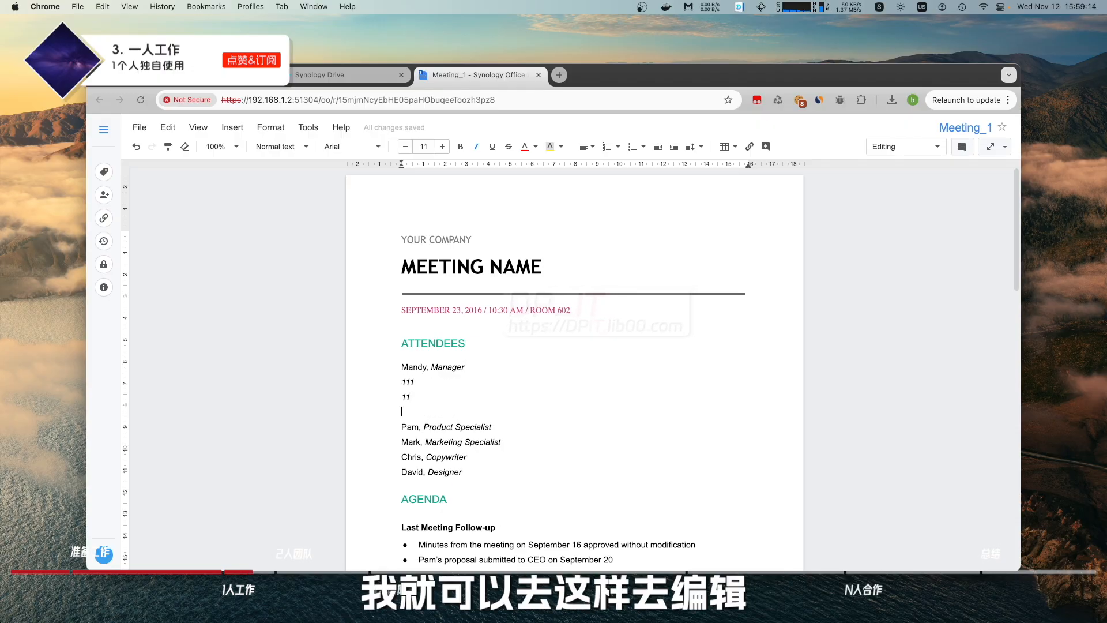
key("BackSpace")
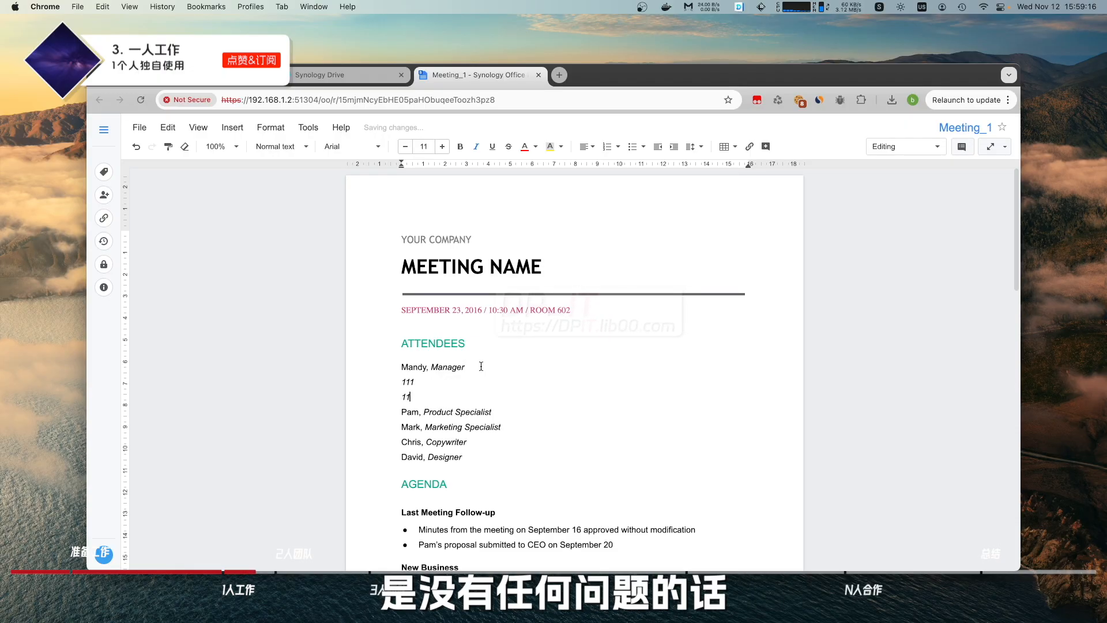
left_click(538, 75)
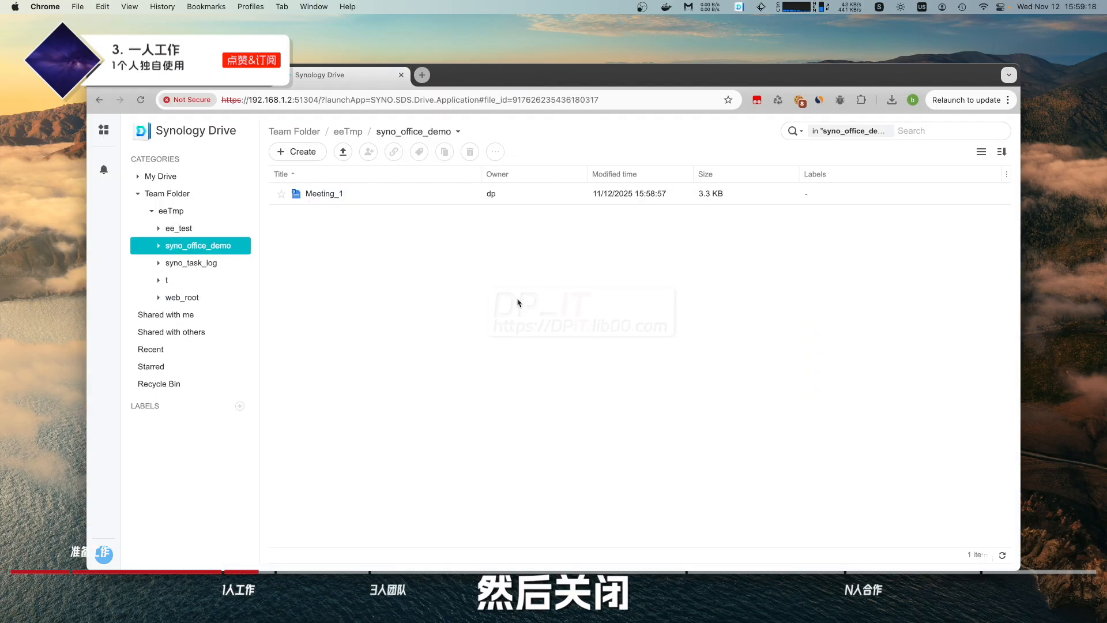
double_click(334, 196)
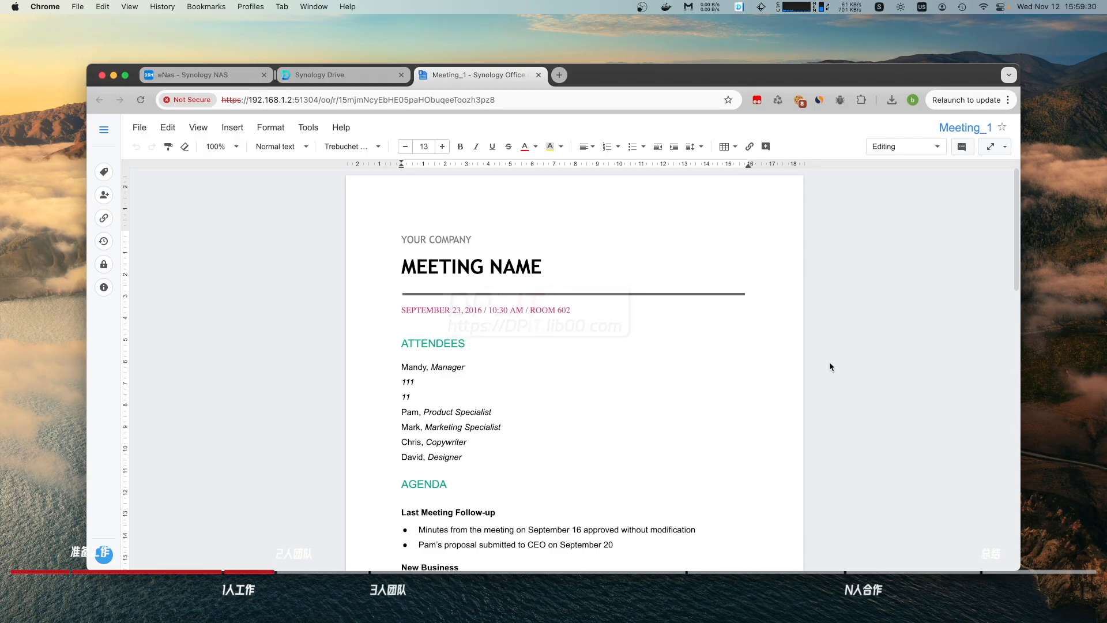
In Safari, open Meeting_1 from Synology Drive's Team Folder > eeTmp > syno_office_demo.
key("super+Tab")
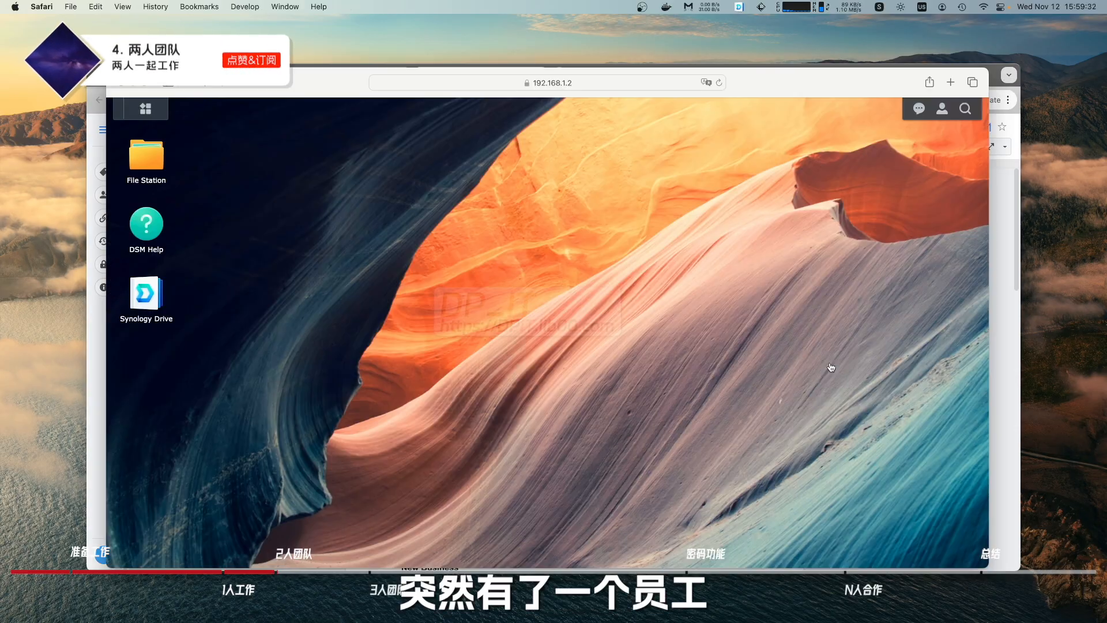
left_click_drag(770, 85, 717, 63)
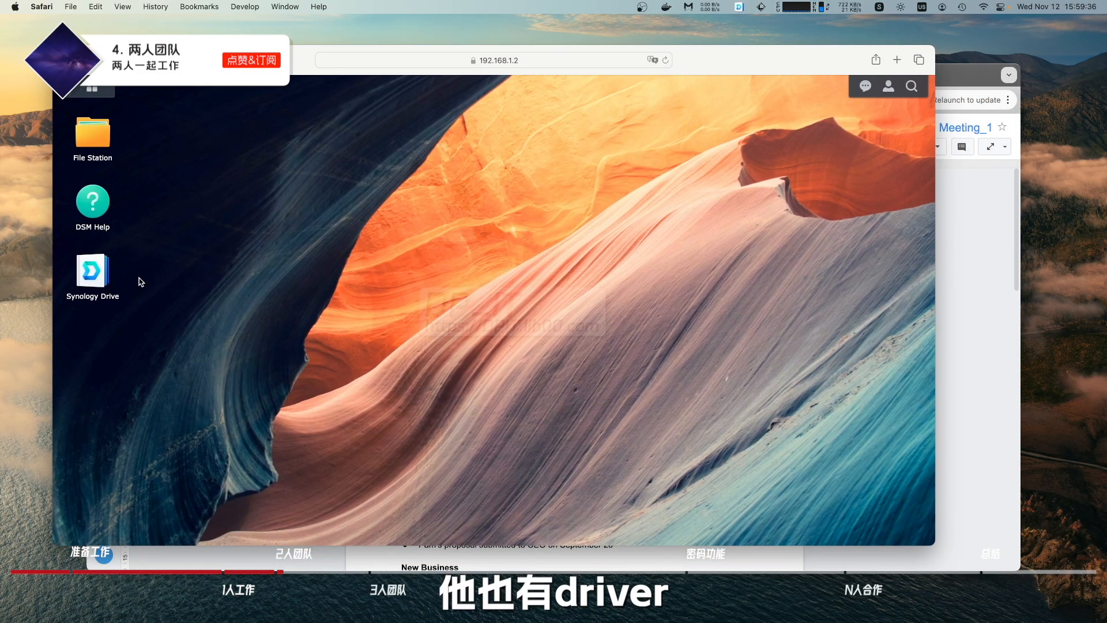
left_click(97, 274)
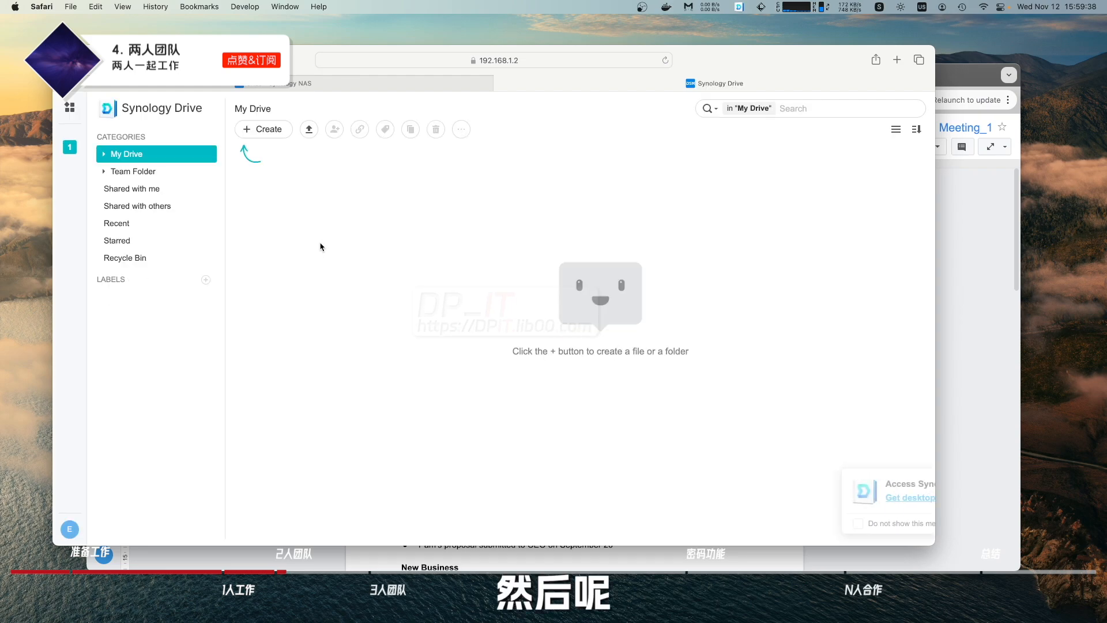
left_click(132, 172)
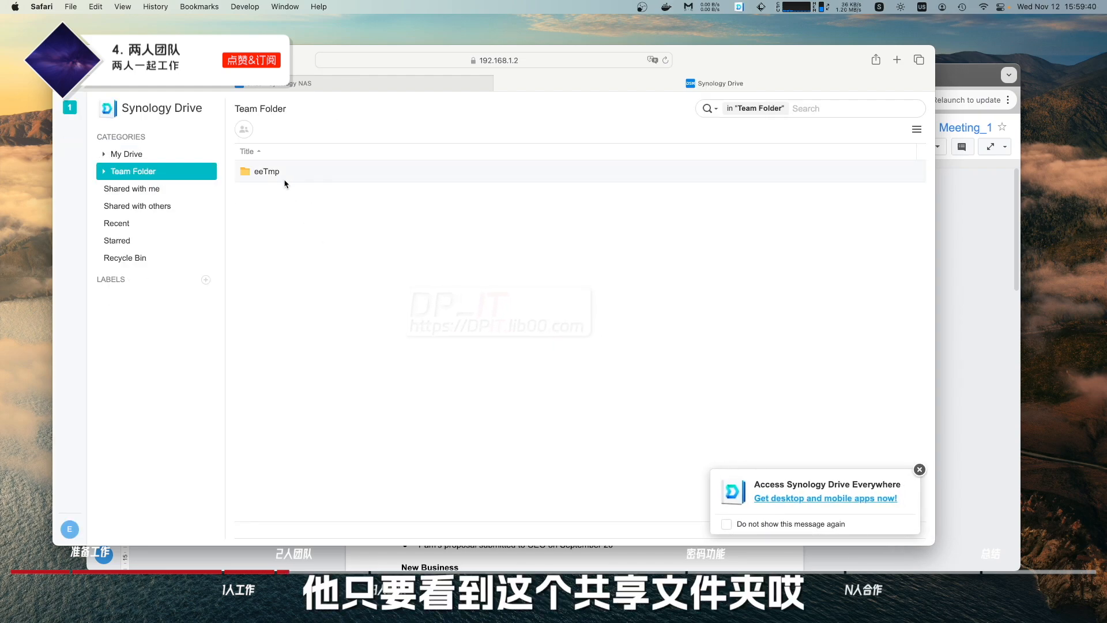
double_click(277, 174)
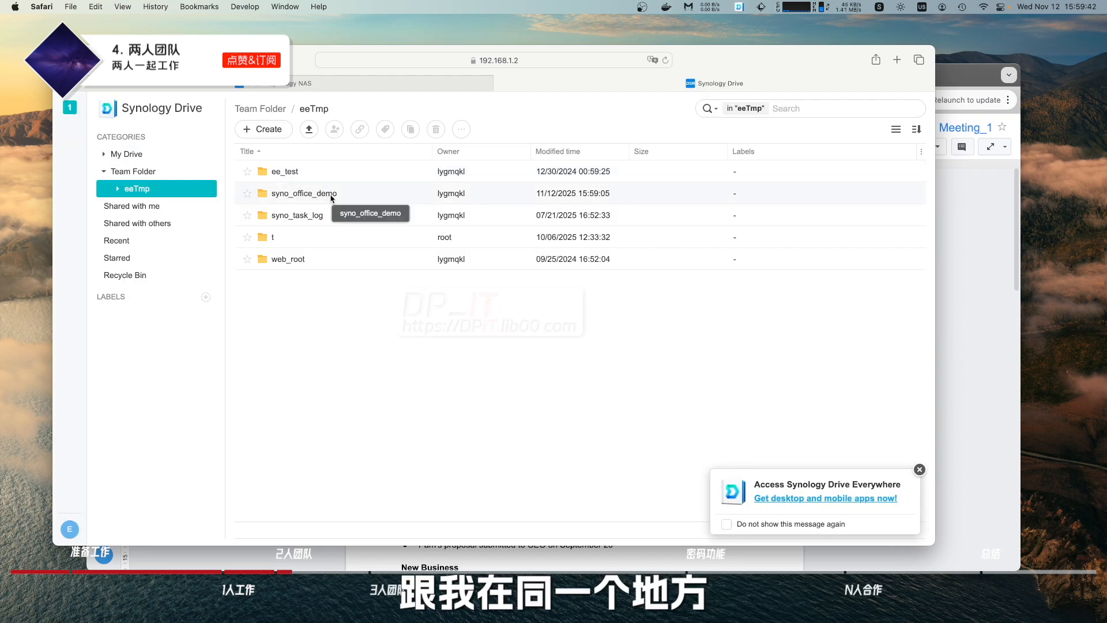
double_click(311, 193)
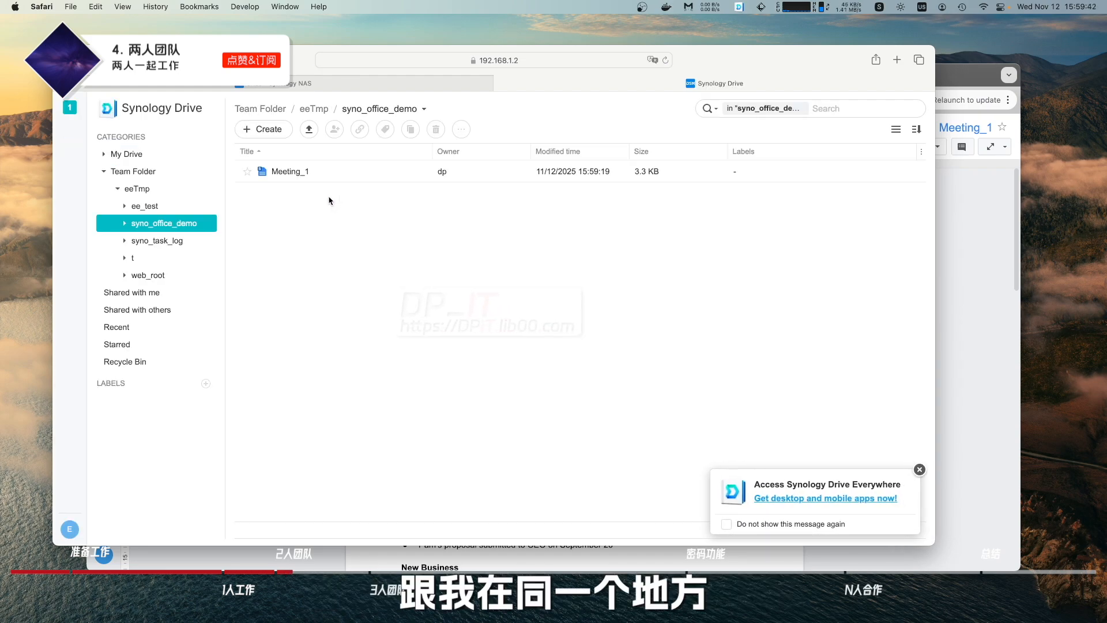
double_click(304, 177)
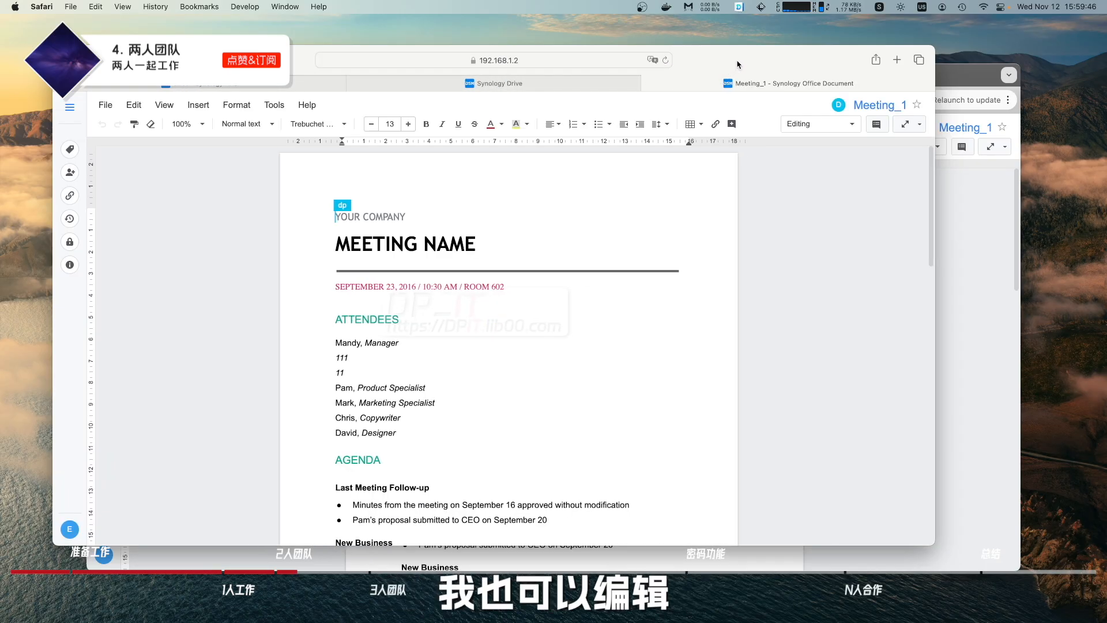
Add 001 after 'Mandy, Manager' and compare with the Chrome copy of Meeting_1.
left_click_drag(739, 64, 694, 84)
left_click(377, 365)
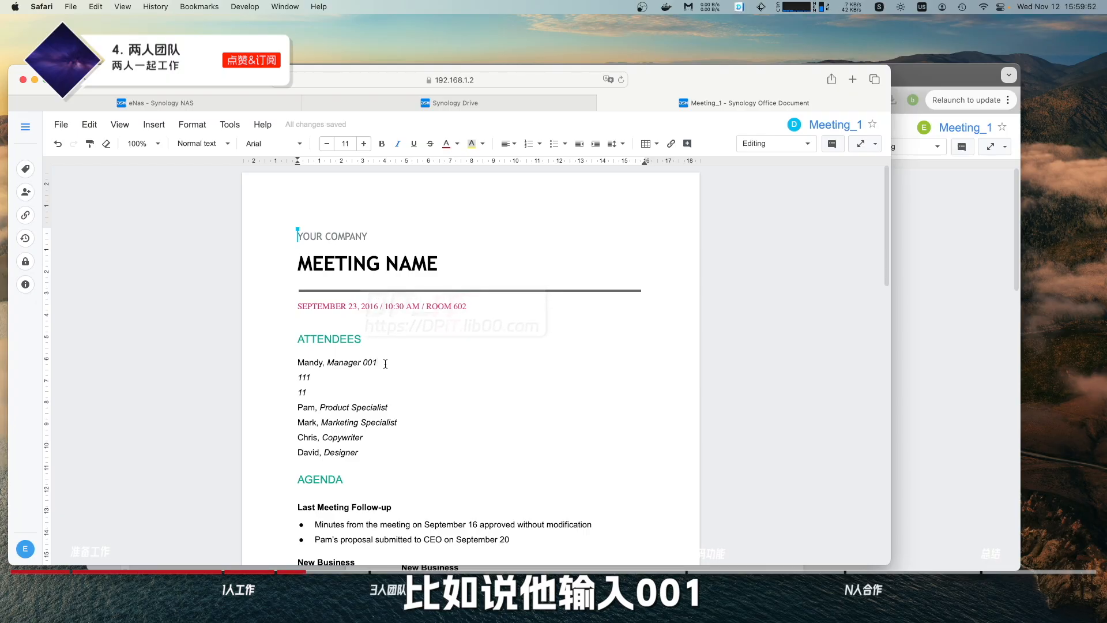
left_click(961, 344)
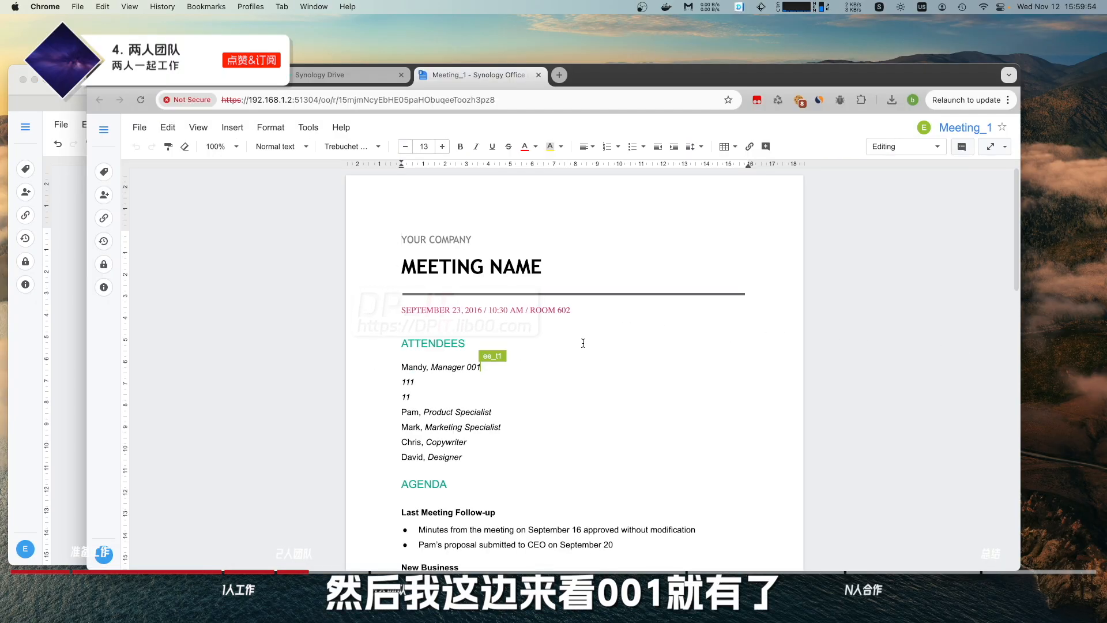
mouse_move(482, 367)
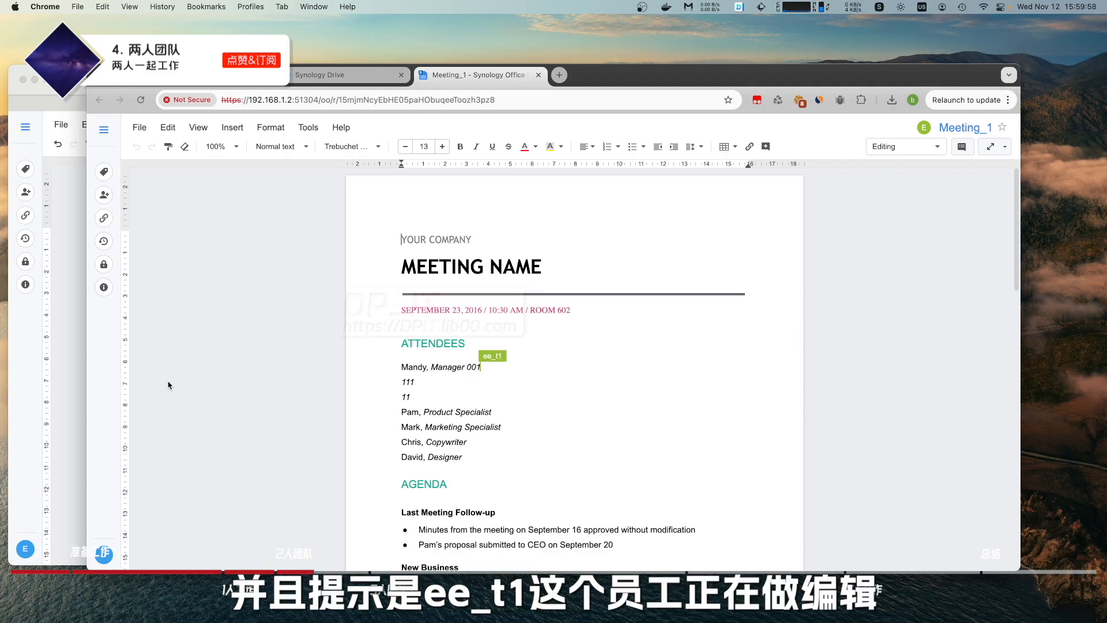
Save Meeting_1 in Safari, add 002 after 111 in Chrome, and compare both browser views.
left_click(76, 346)
key("super+s")
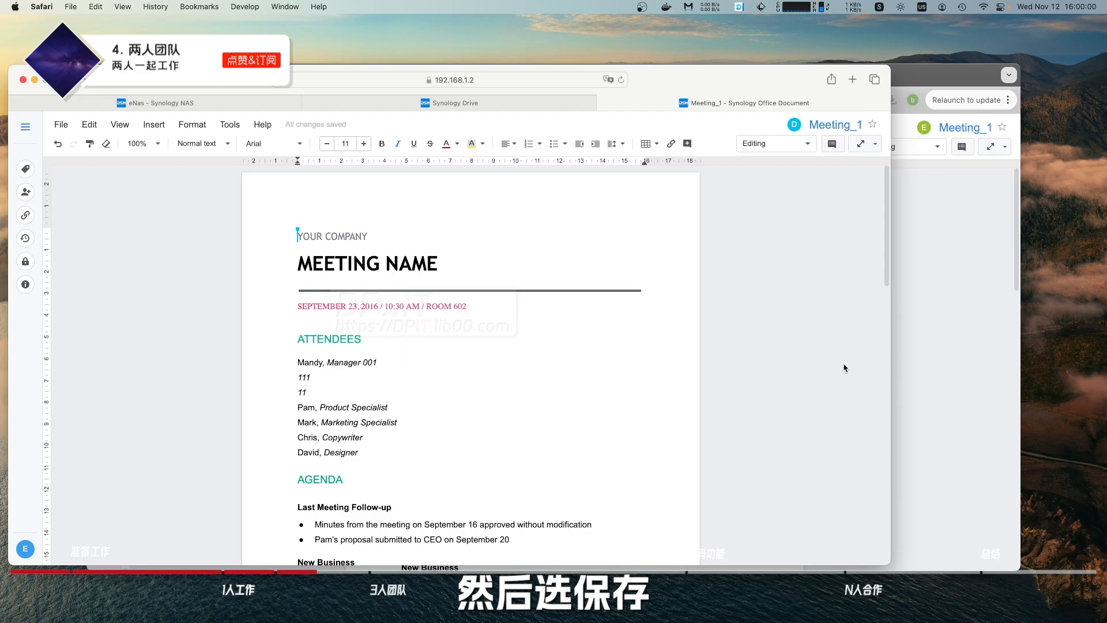
left_click(896, 375)
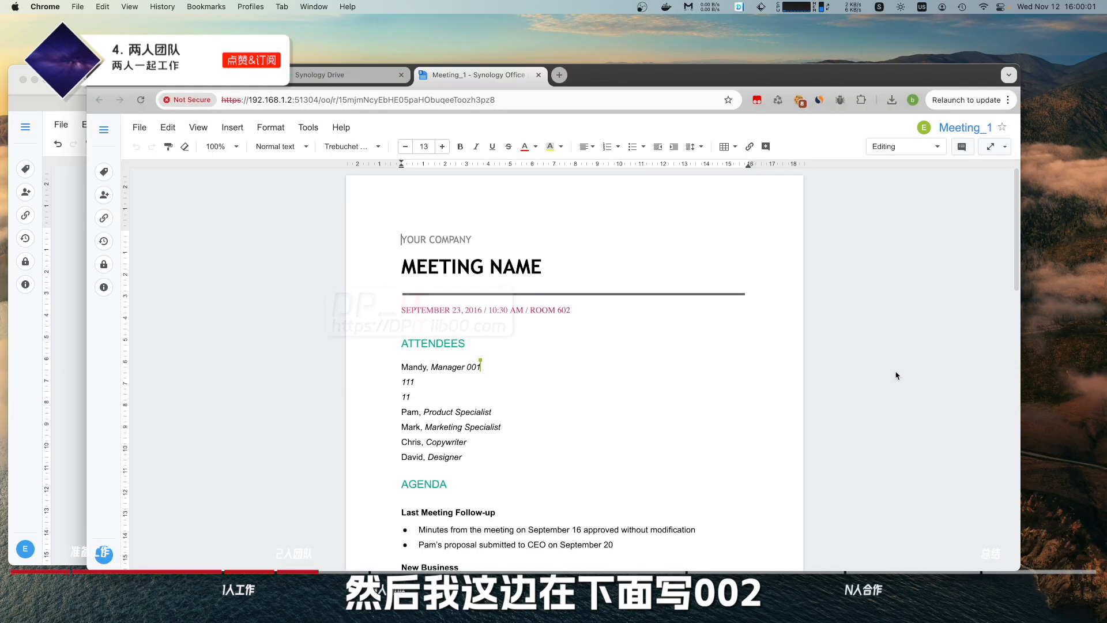
left_click(491, 374)
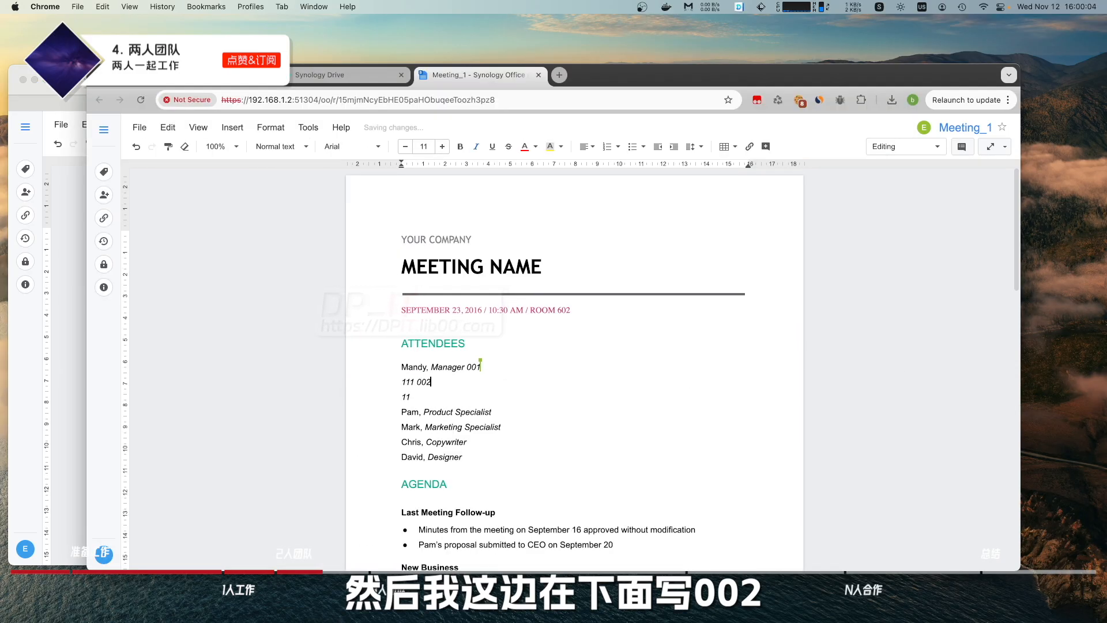
left_click(46, 349)
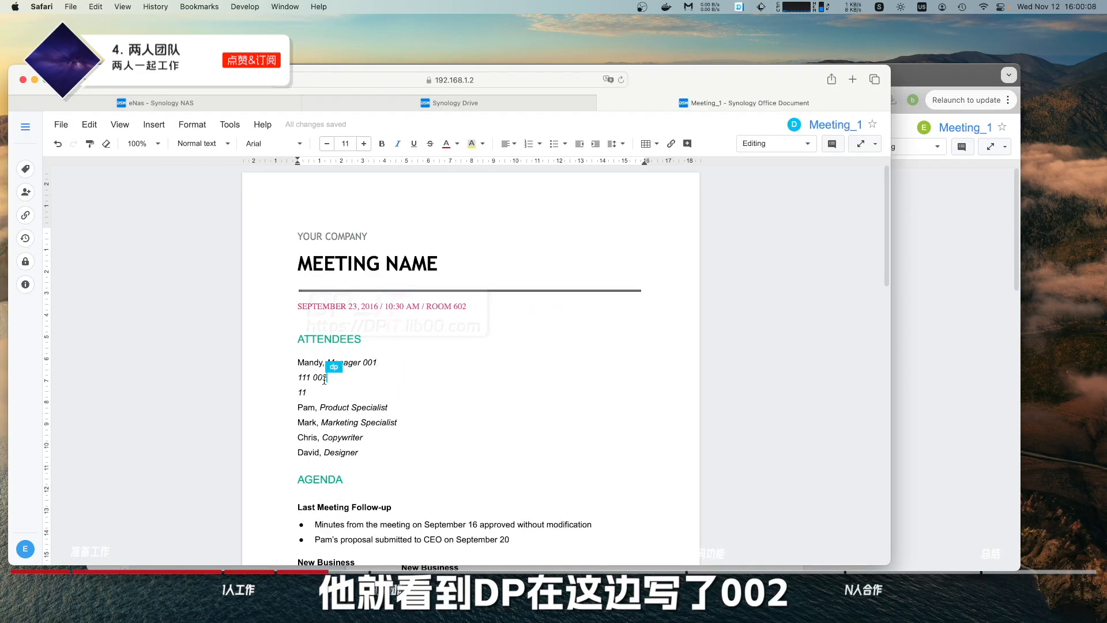
left_click(421, 358)
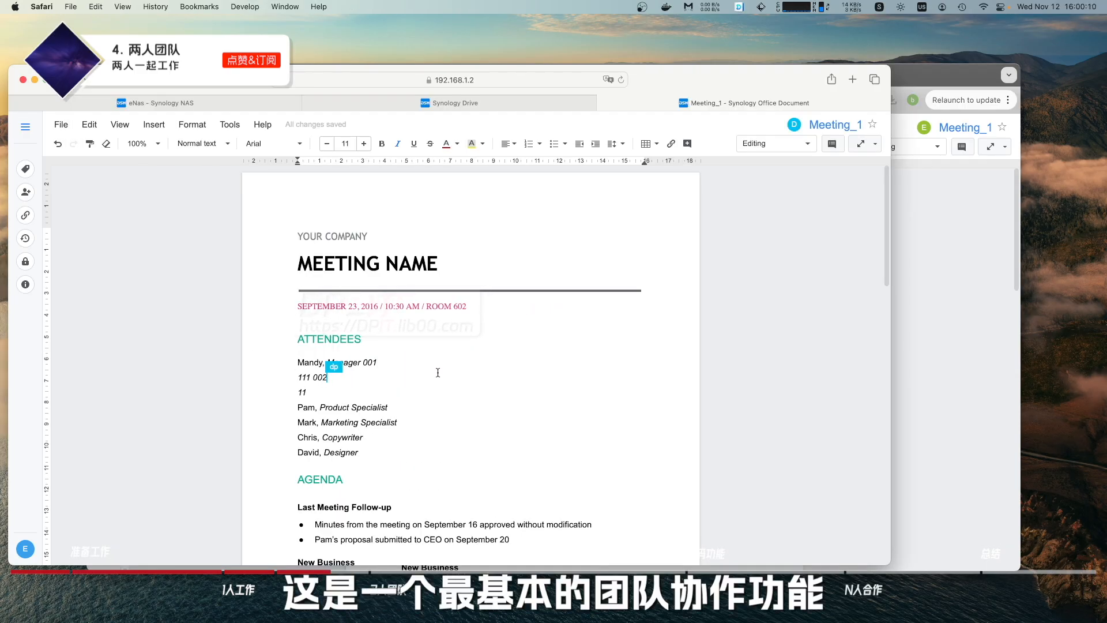
left_click(906, 324)
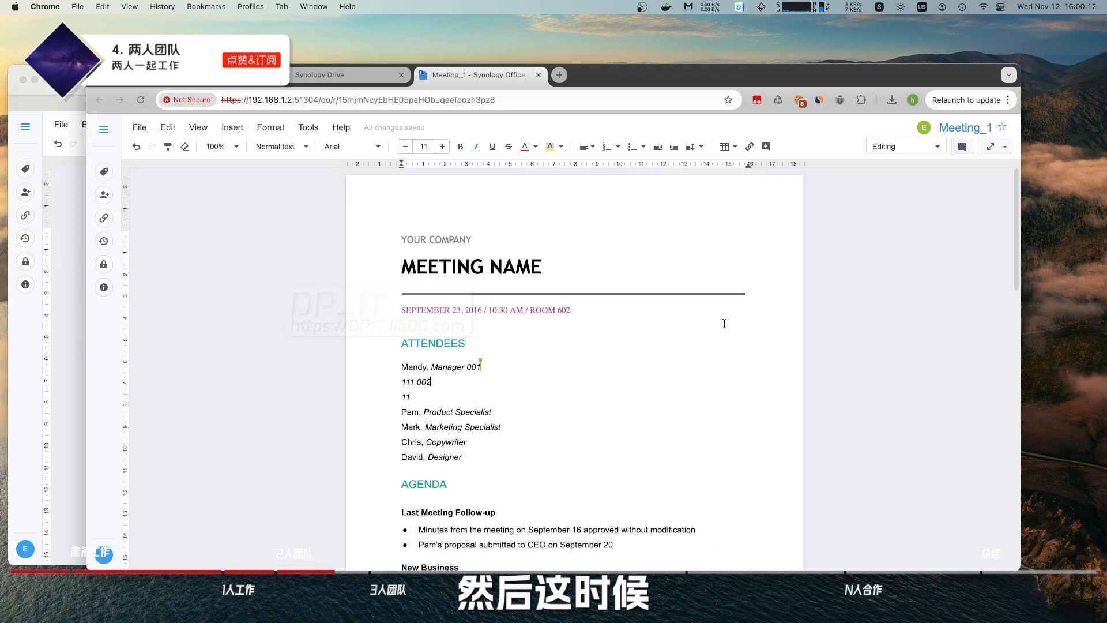
left_click(104, 243)
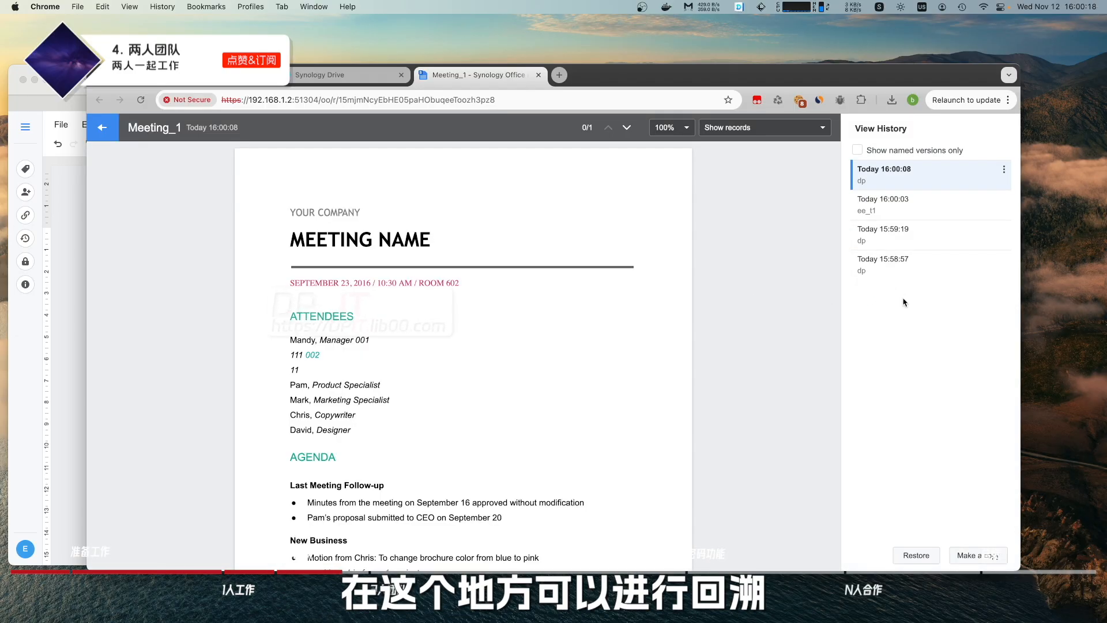
left_click(909, 275)
left_click(913, 244)
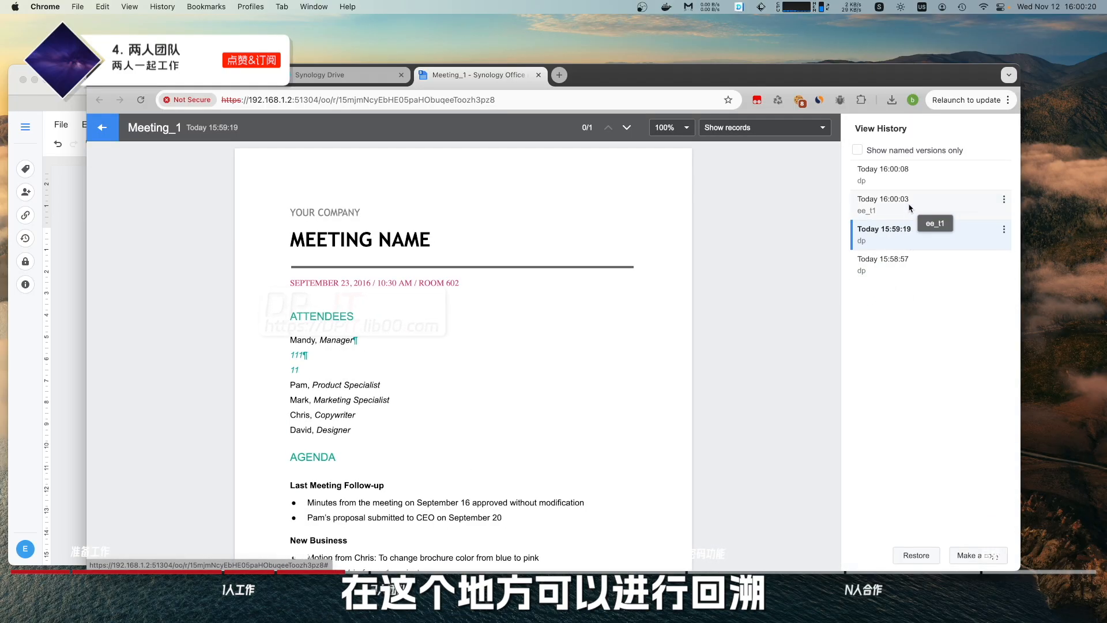
left_click(910, 203)
left_click(910, 173)
left_click(905, 200)
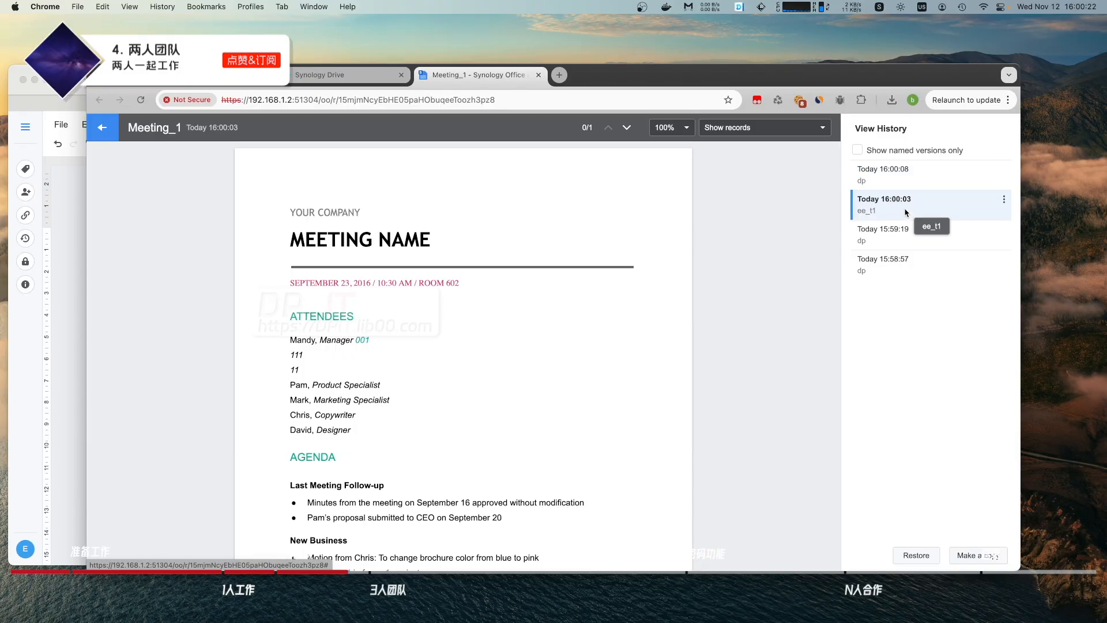
left_click(911, 230)
left_click(913, 262)
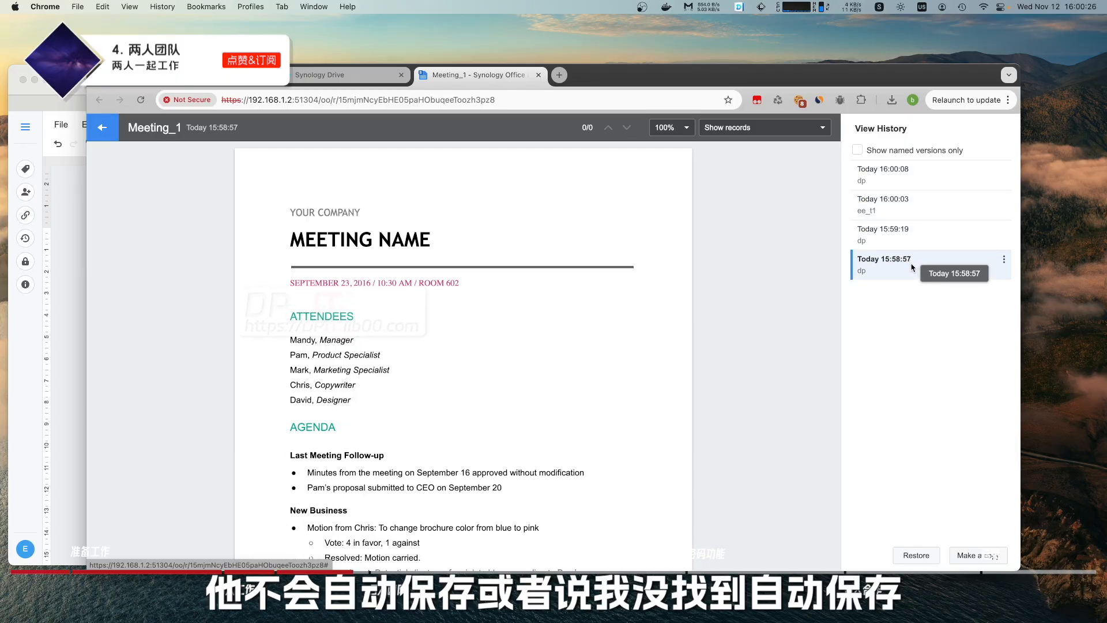
left_click(896, 236)
left_click(912, 203)
left_click(911, 173)
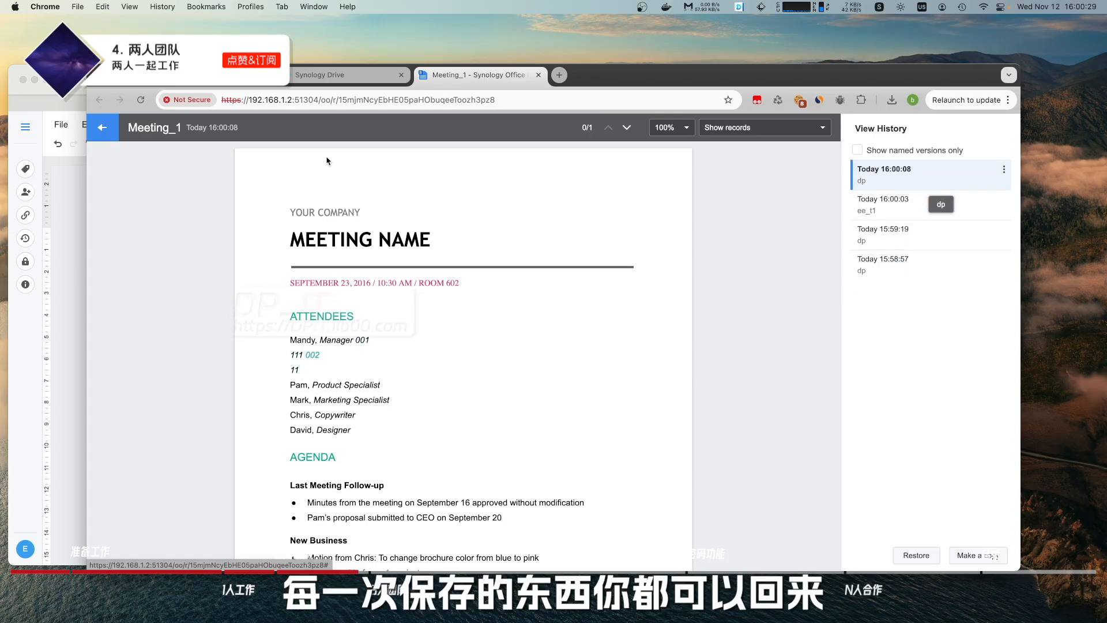
left_click(113, 133)
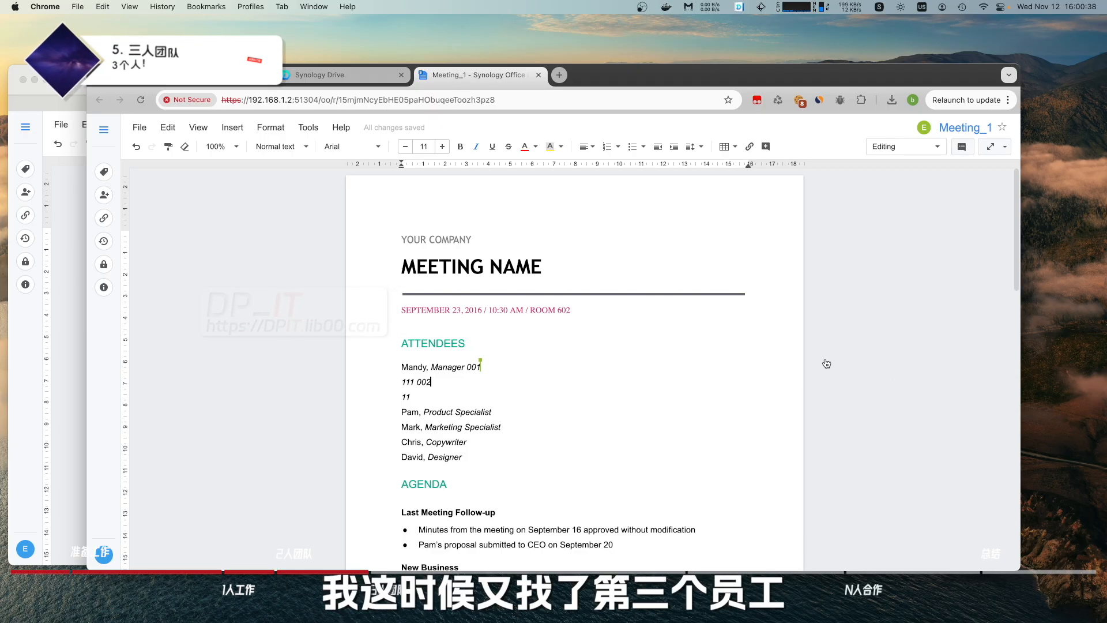
Open Synology Drive in Firefox, confirm Team Folder shows none, and dismiss the desktop-apps popup.
key("super+Tab")
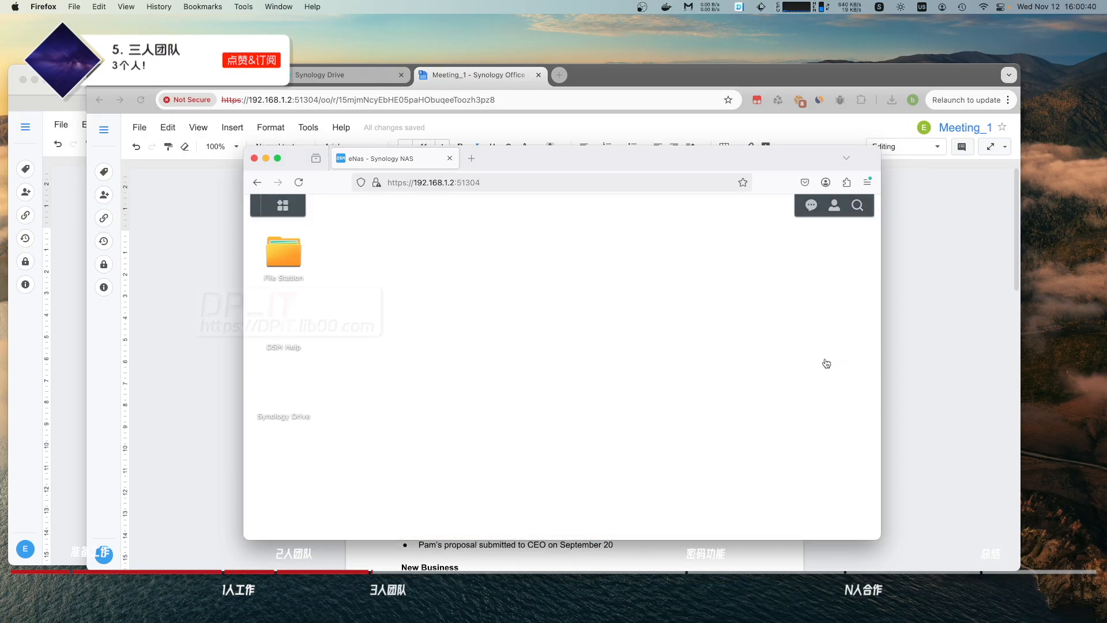
left_click_drag(555, 165, 560, 181)
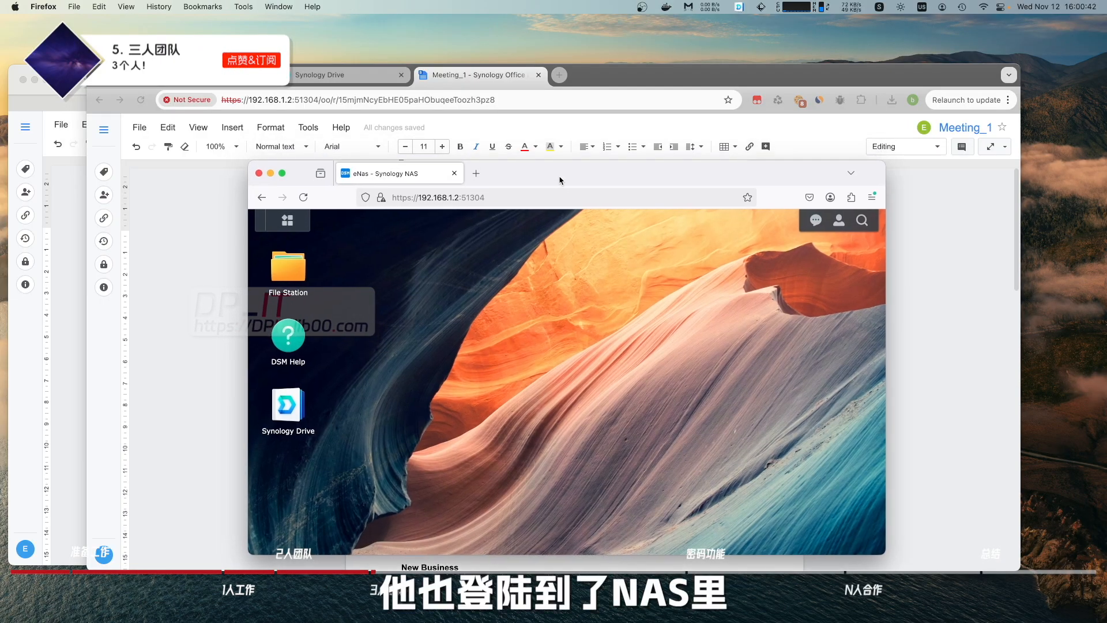
left_click(289, 405)
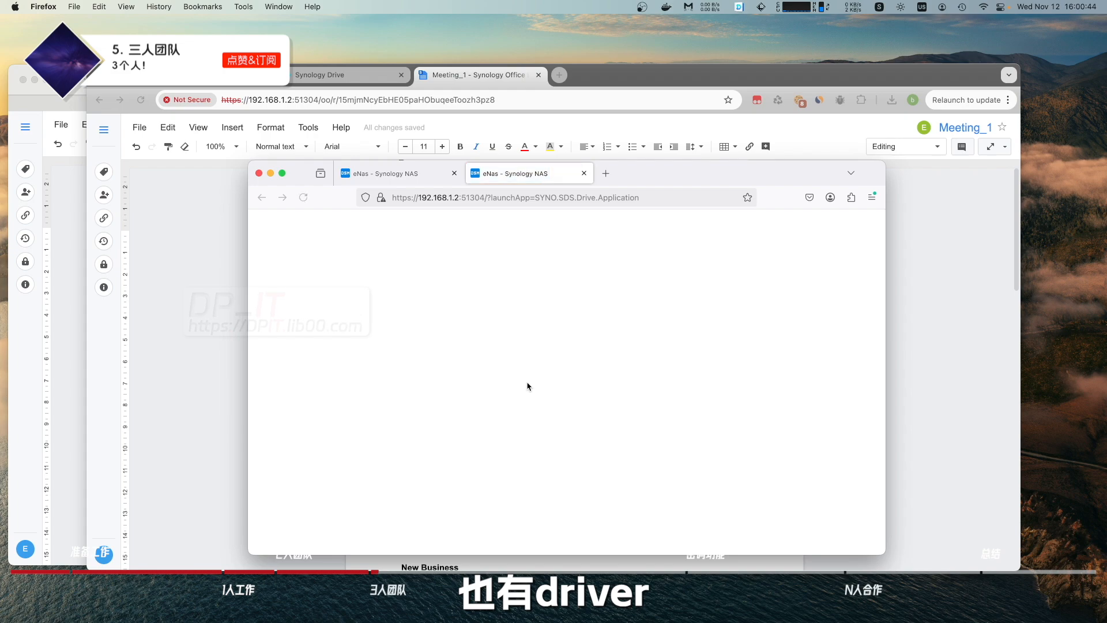
left_click(365, 296)
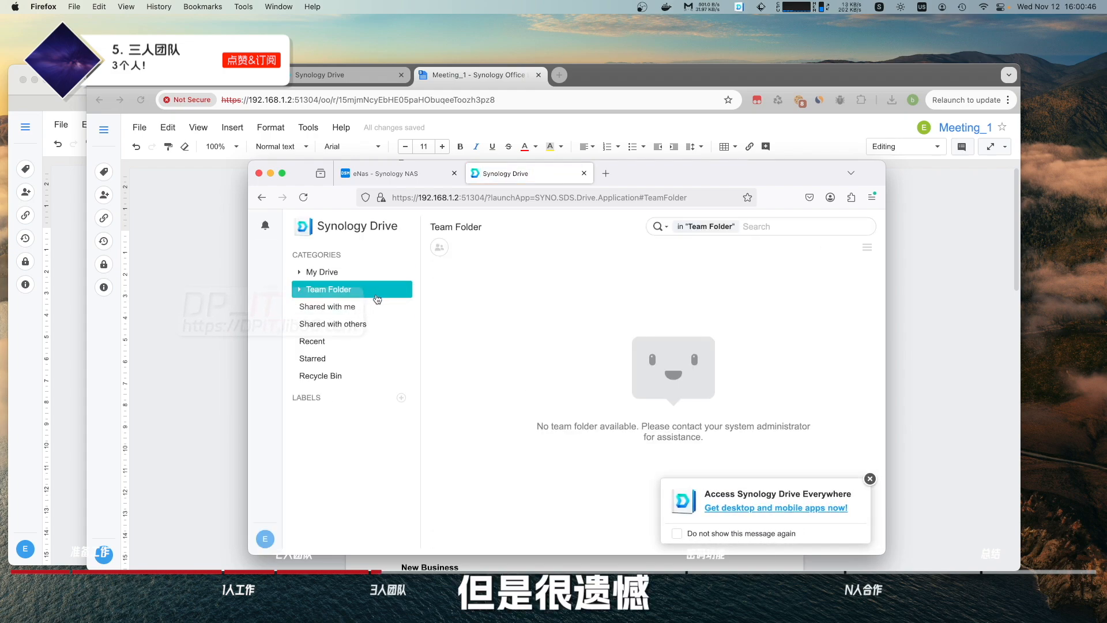
left_click(870, 479)
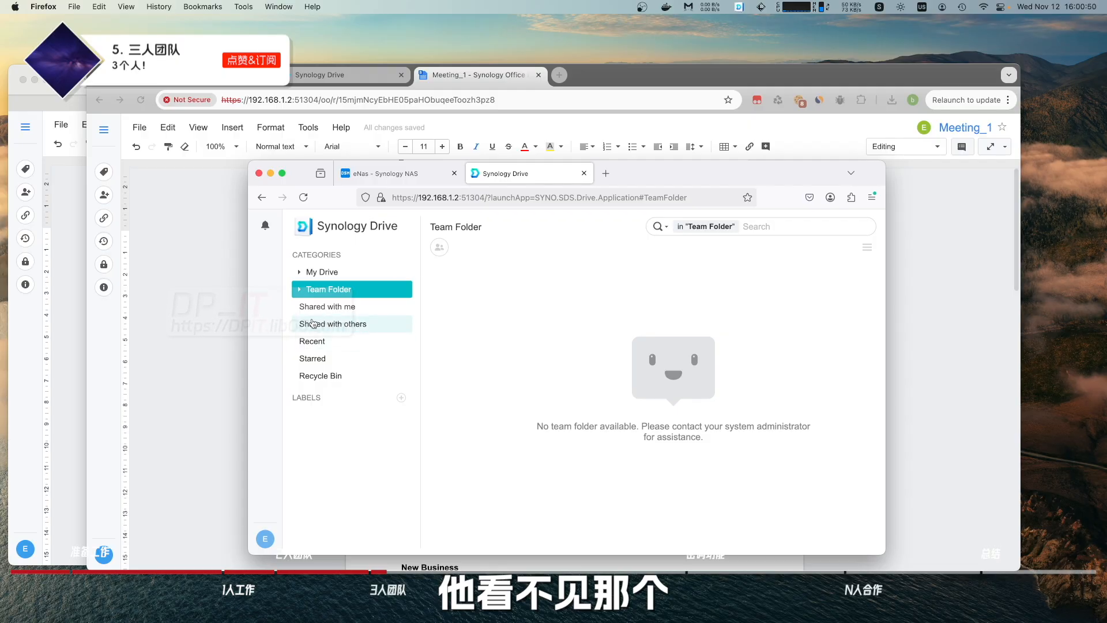
left_click(216, 270)
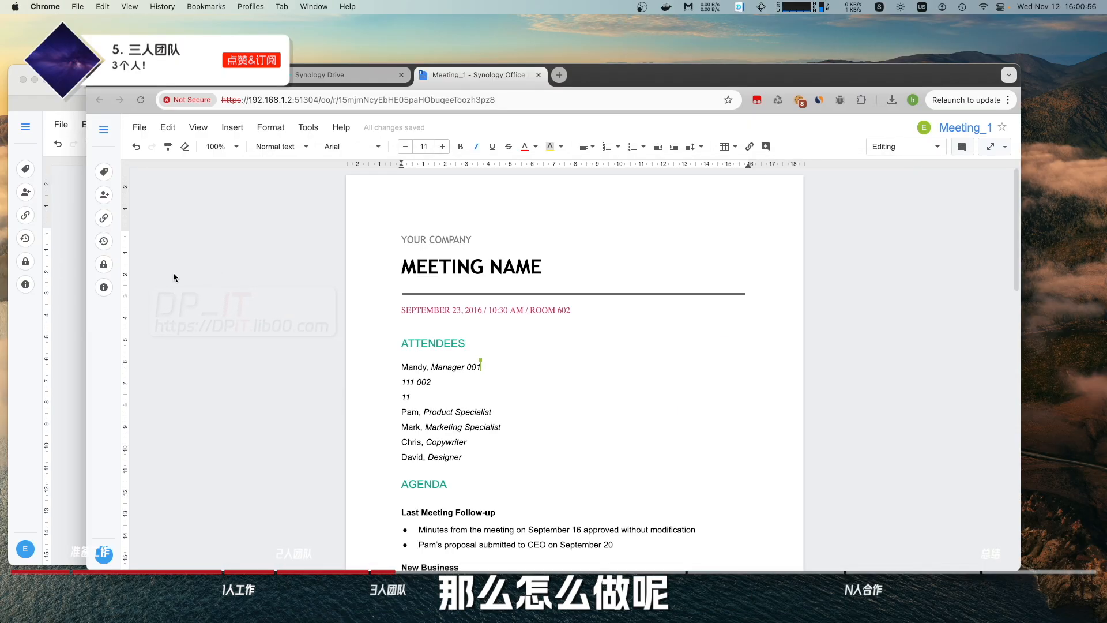
Share Meeting_1 with the NAS user found by searching 'ee', granting Editor permission.
left_click(104, 198)
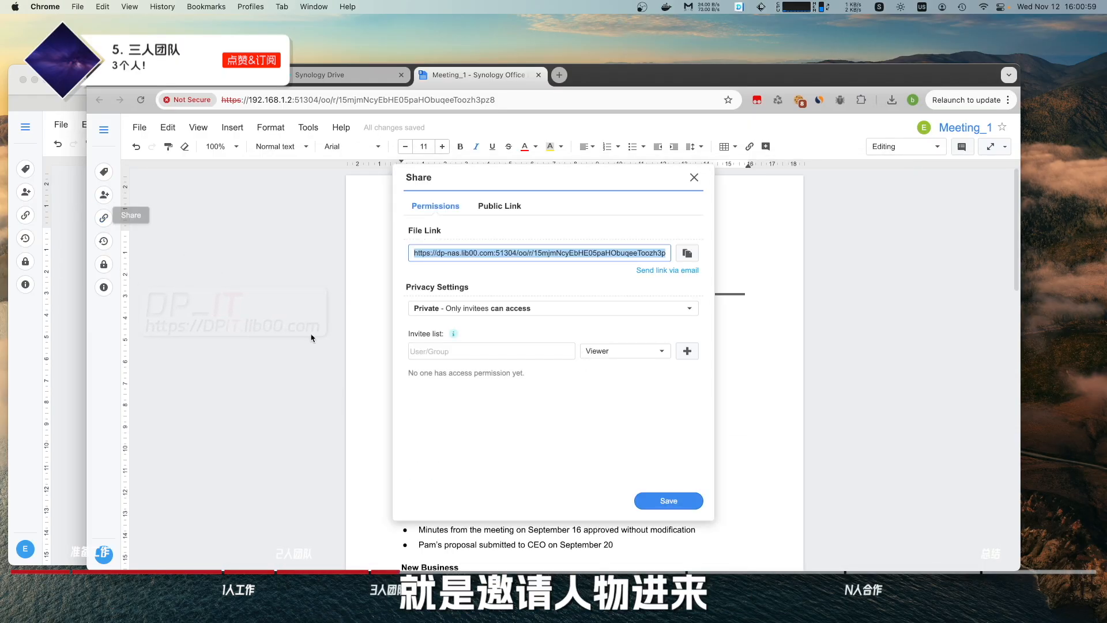
left_click(479, 352)
type("ee")
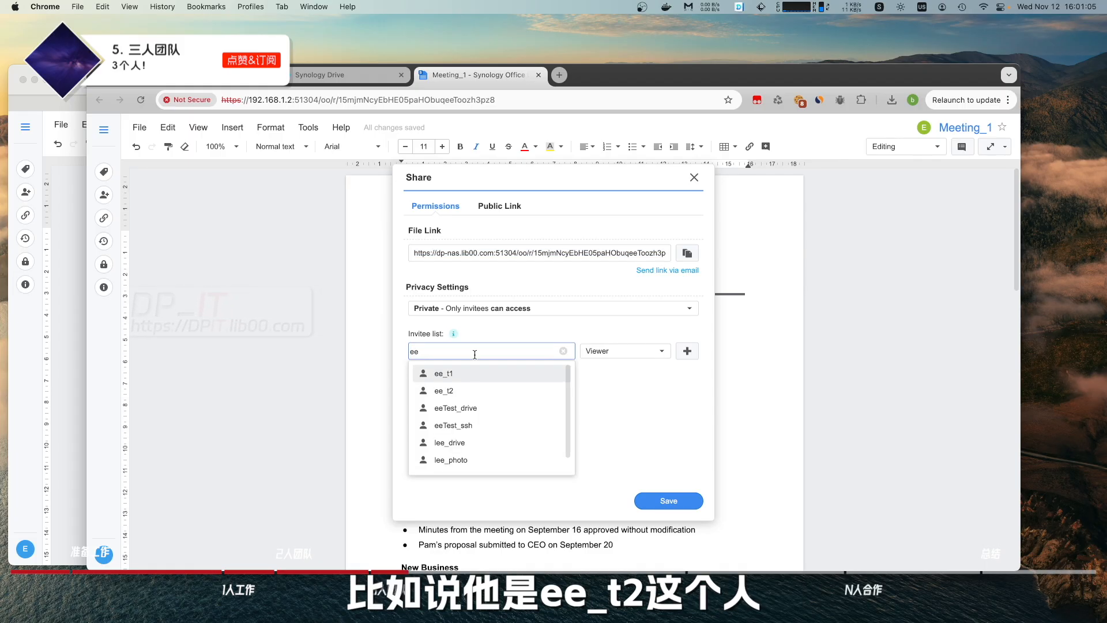
left_click(478, 392)
left_click(660, 351)
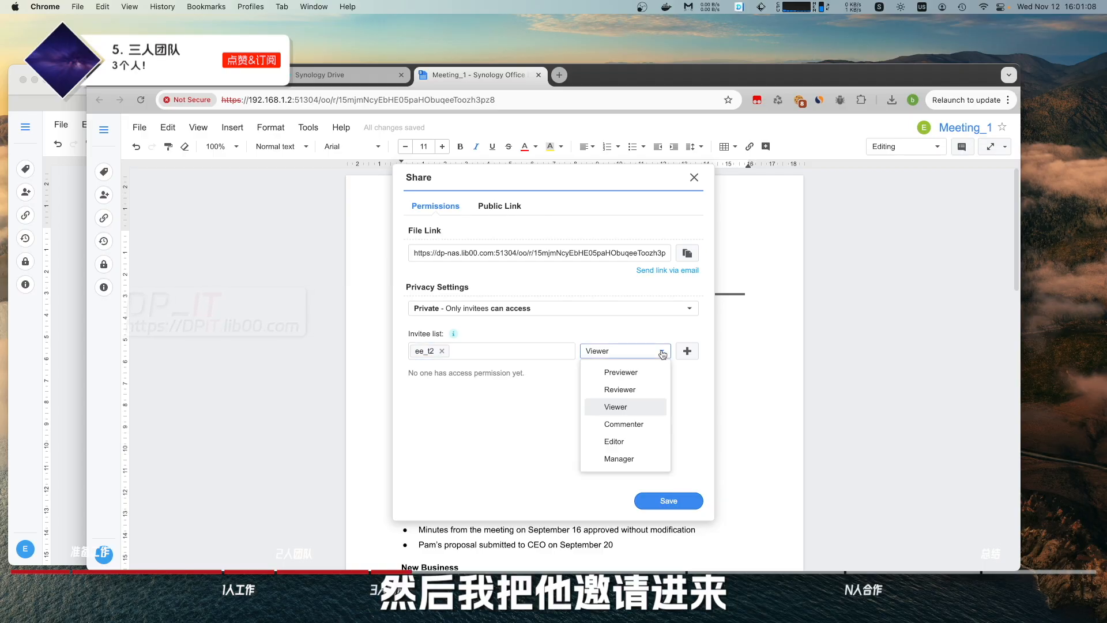
left_click(636, 443)
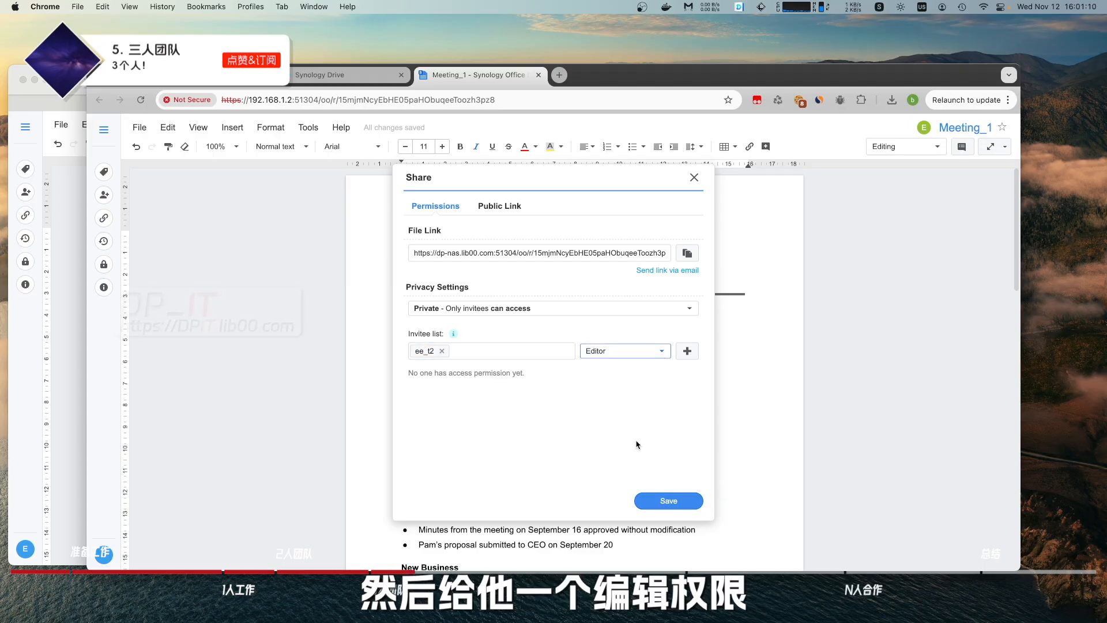
left_click(679, 501)
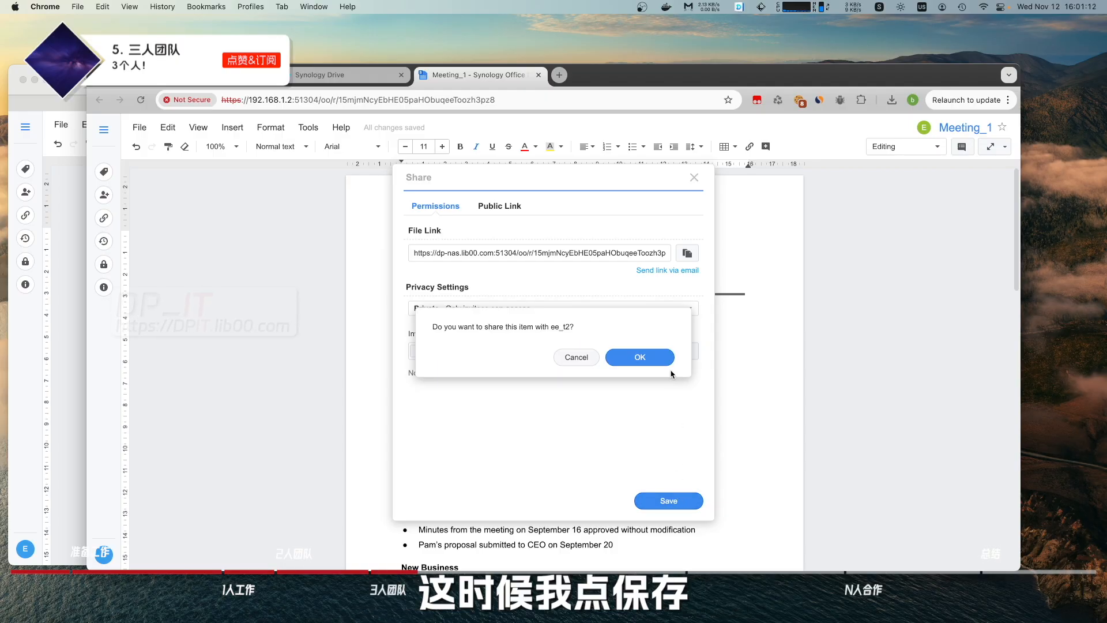
left_click(657, 358)
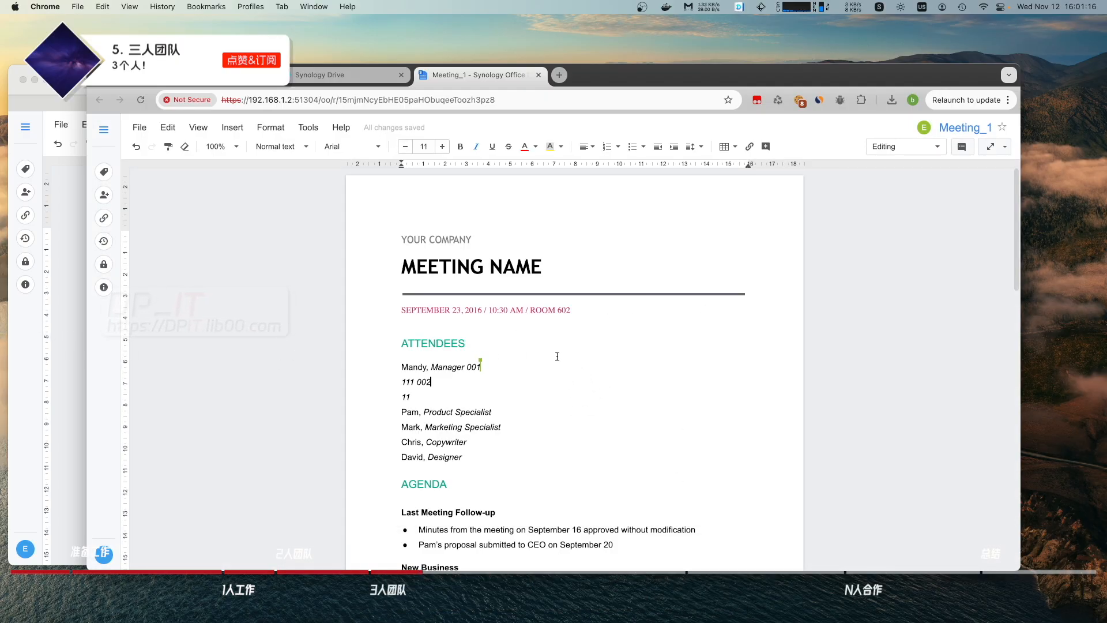
In Firefox's Synology Drive, open Meeting_1 from Shared with me.
key("super+Tab")
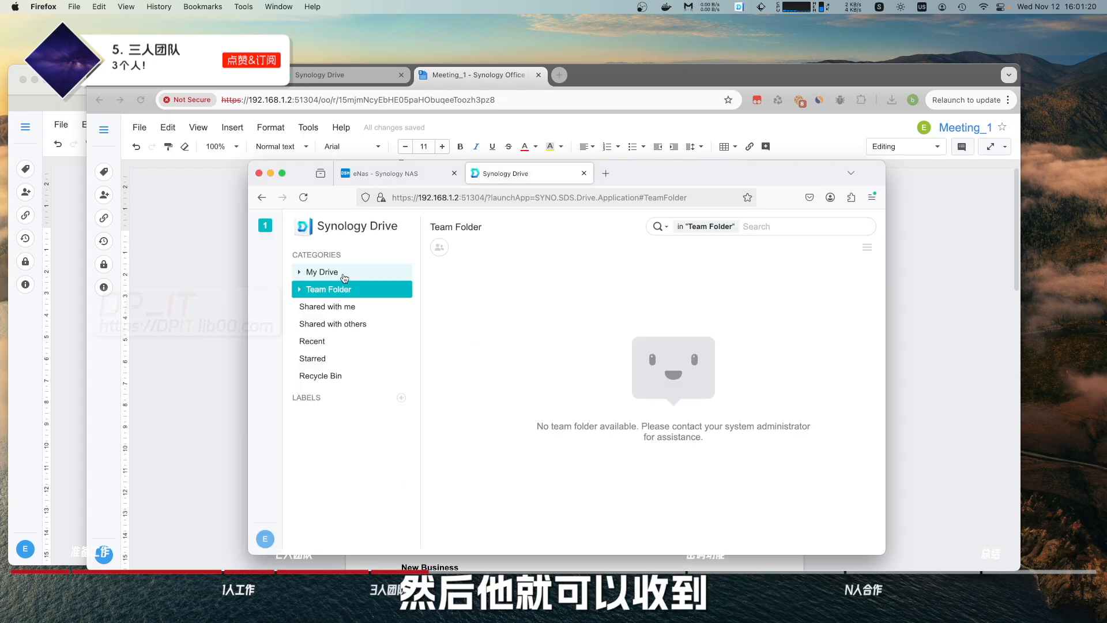
left_click(348, 278)
left_click(350, 296)
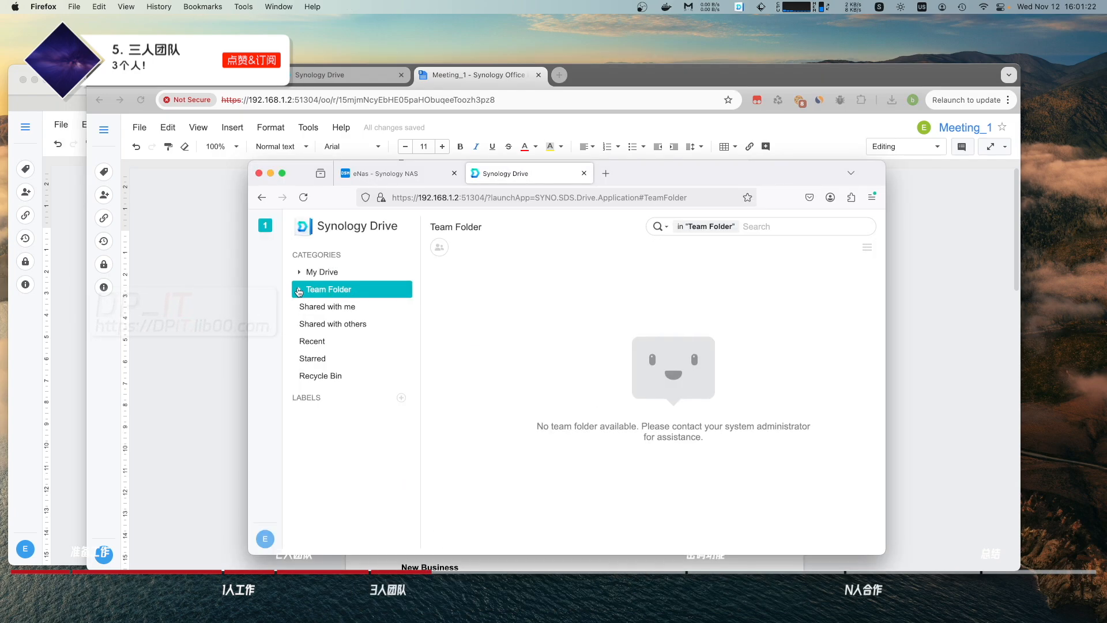
left_click(344, 310)
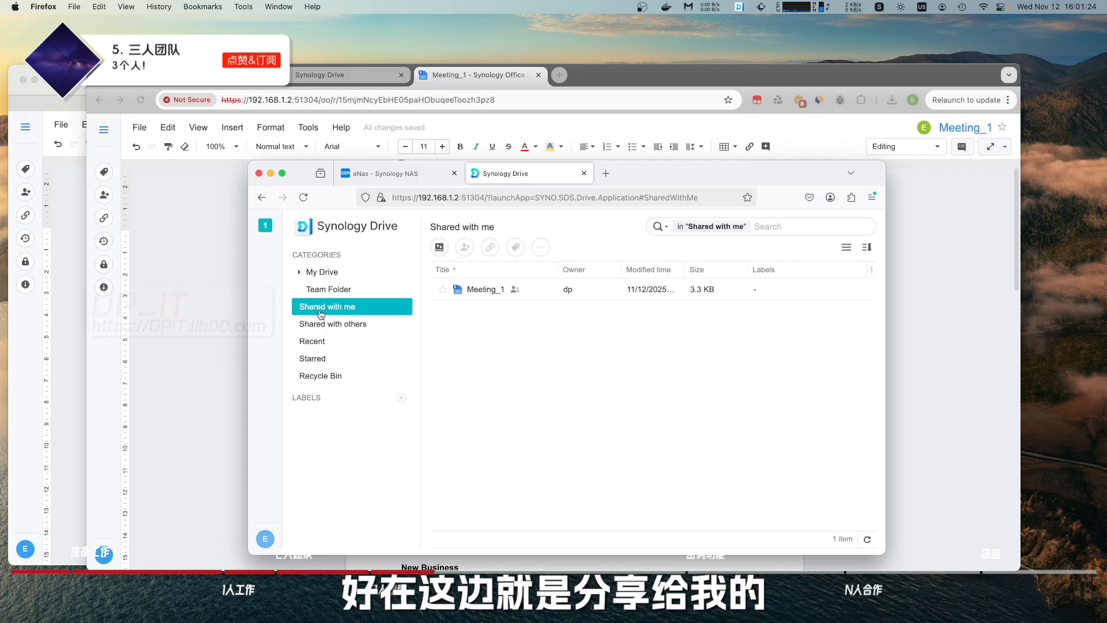
left_click(486, 292)
double_click(487, 292)
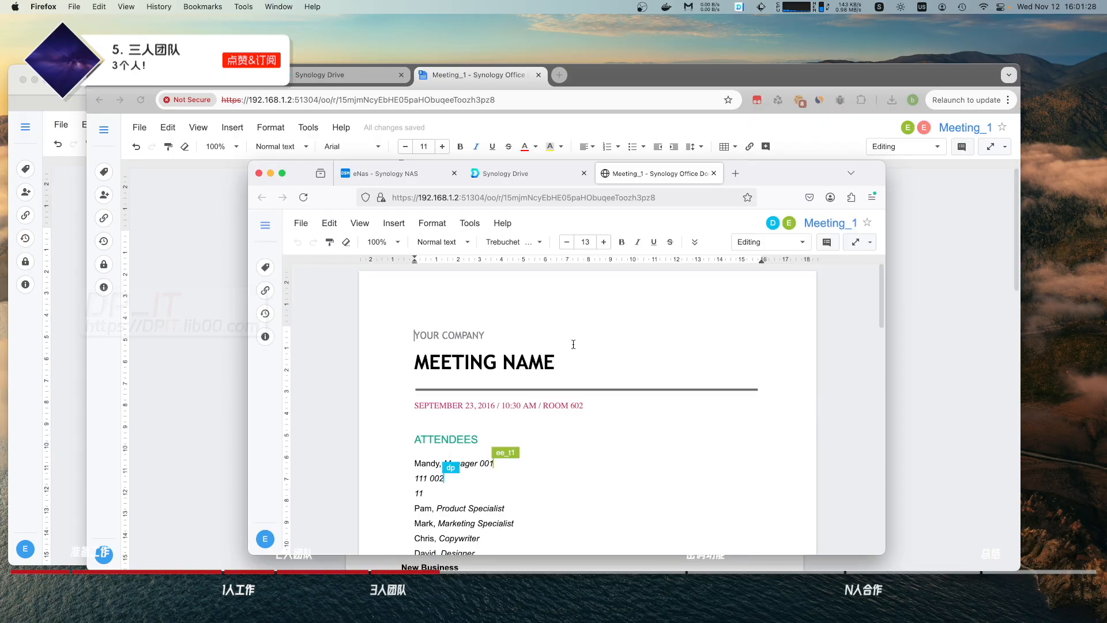
Append 003 after the line '11' in the shared Meeting_1.
scroll(520, 426, "down", 2)
left_click(458, 439)
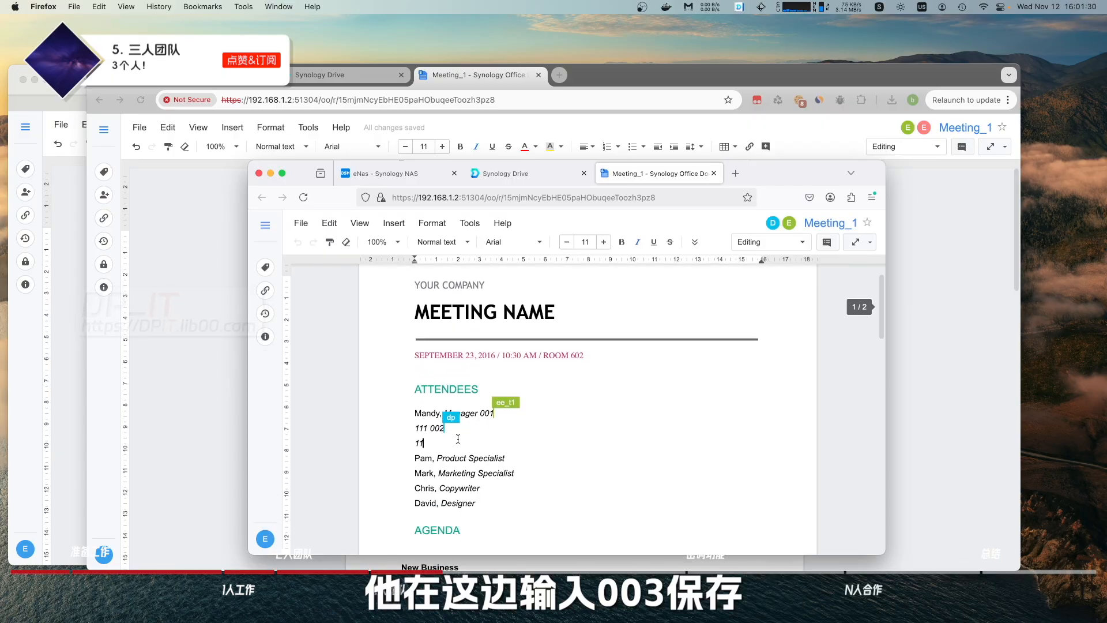
type("003")
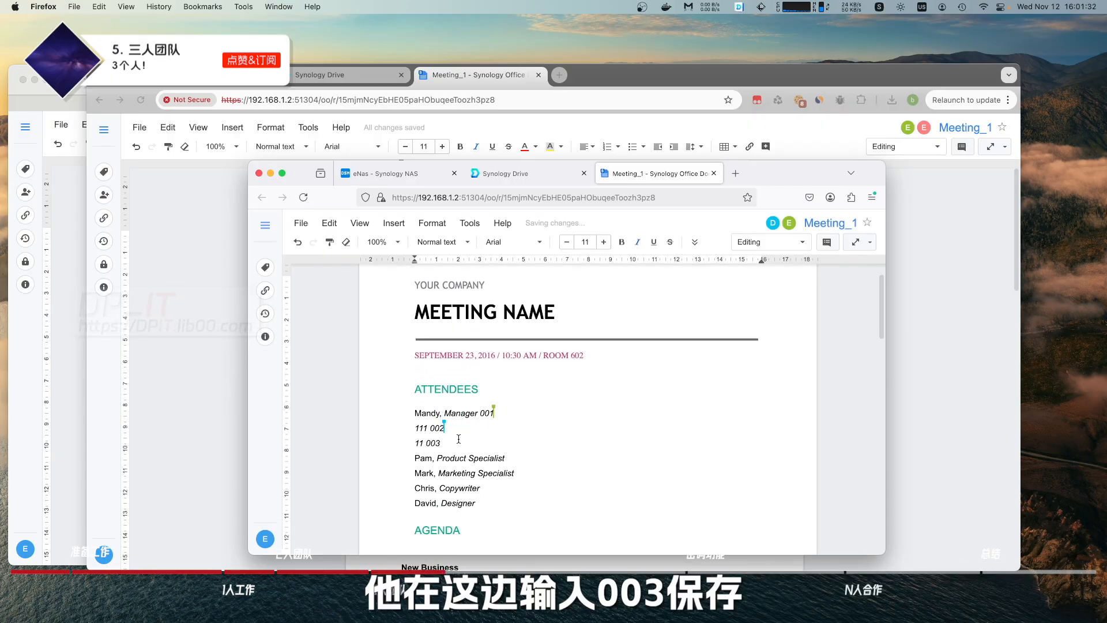
left_click(925, 309)
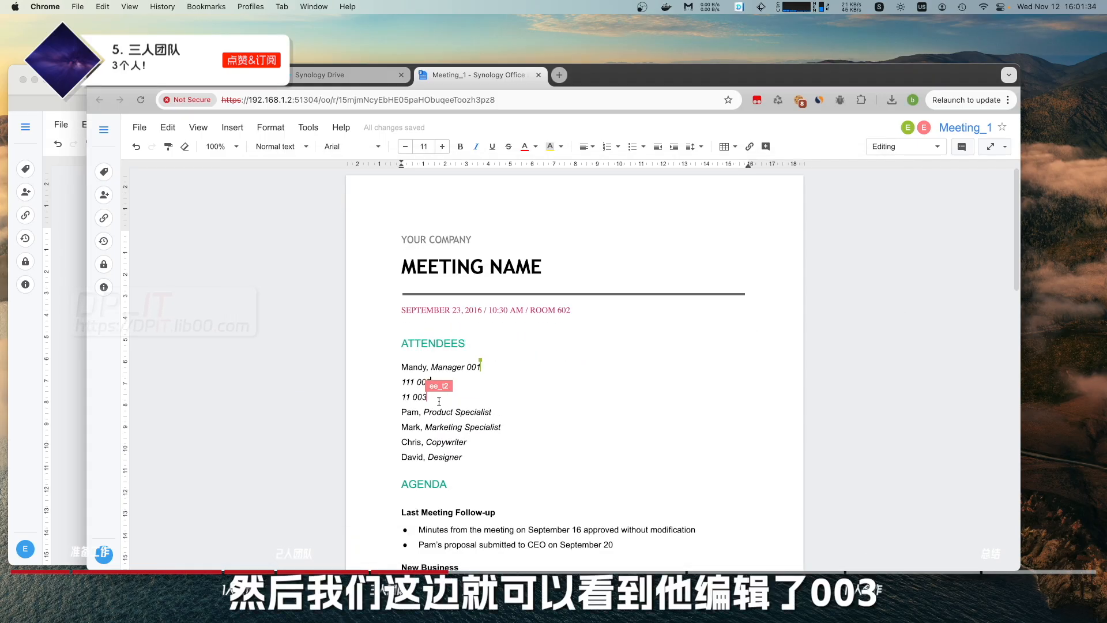
left_click(104, 241)
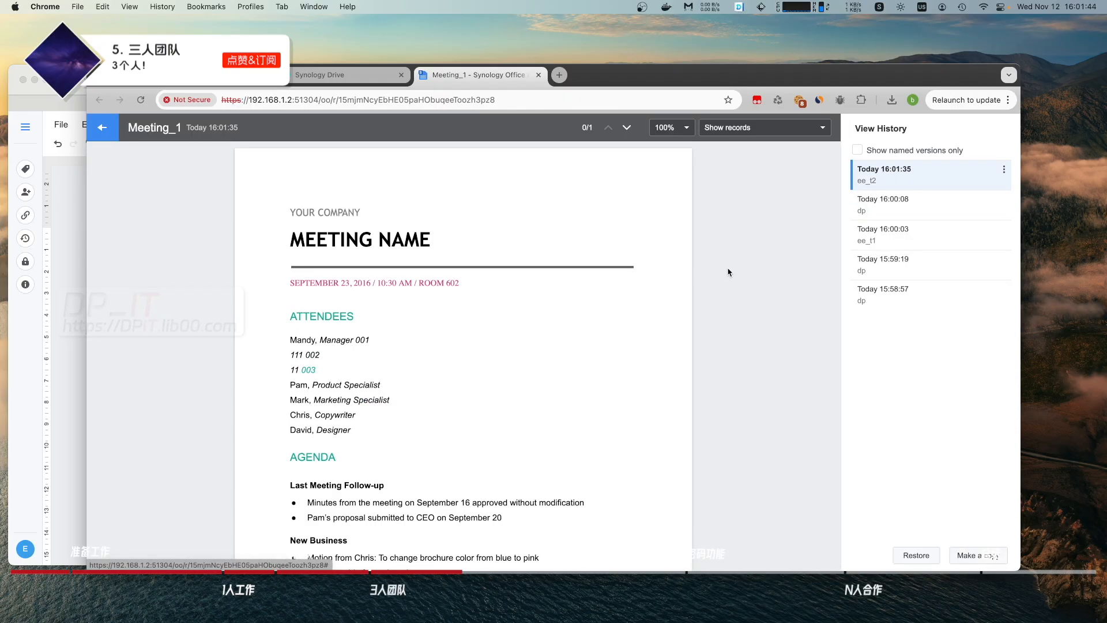
scroll(730, 272, "down", 1)
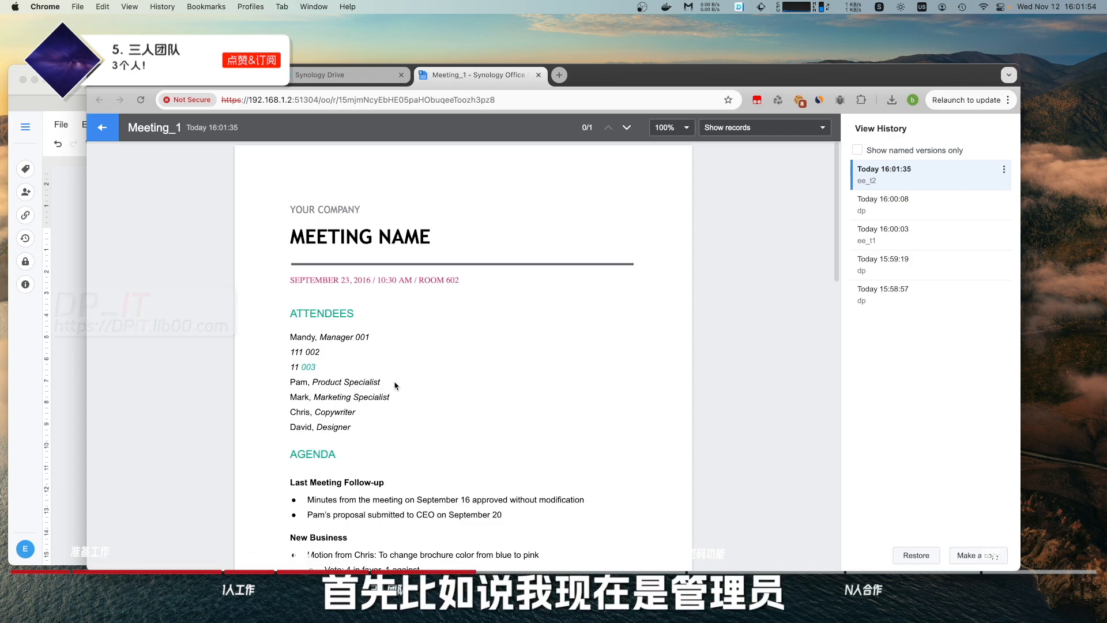
left_click_drag(381, 386, 298, 384)
right_click(343, 382)
left_click(485, 367)
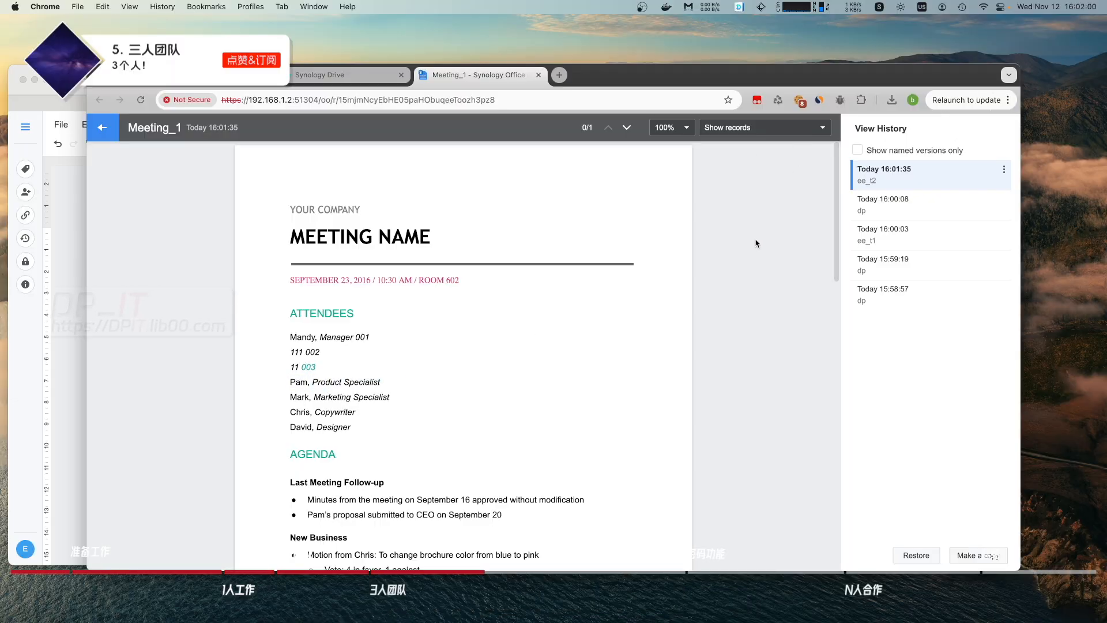
left_click(102, 128)
scroll(526, 395, "down", 1)
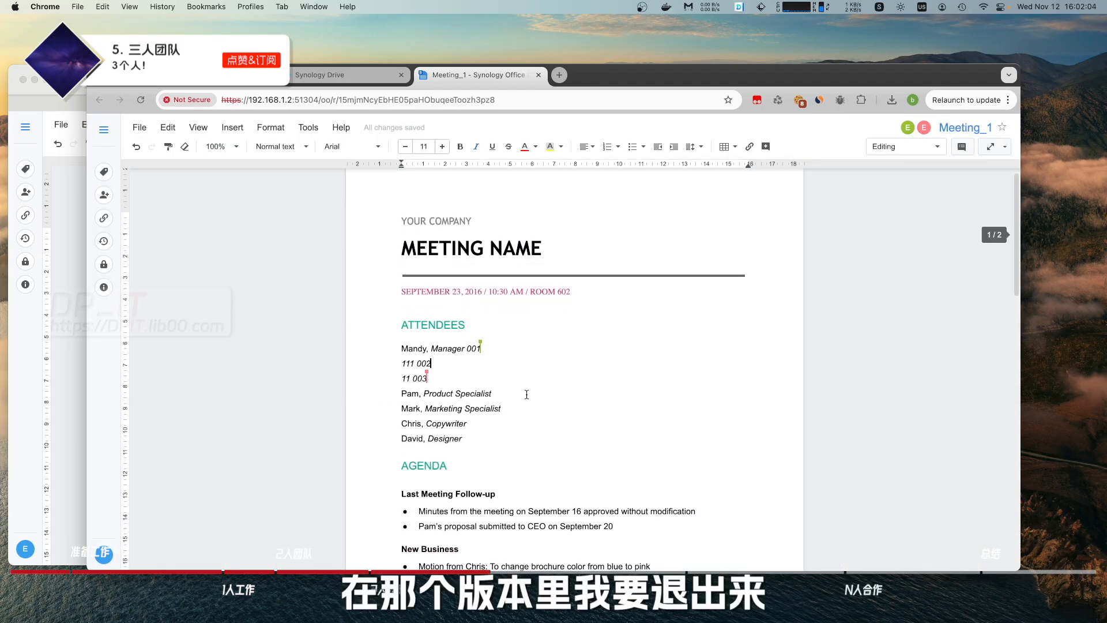
left_click_drag(491, 395, 402, 394)
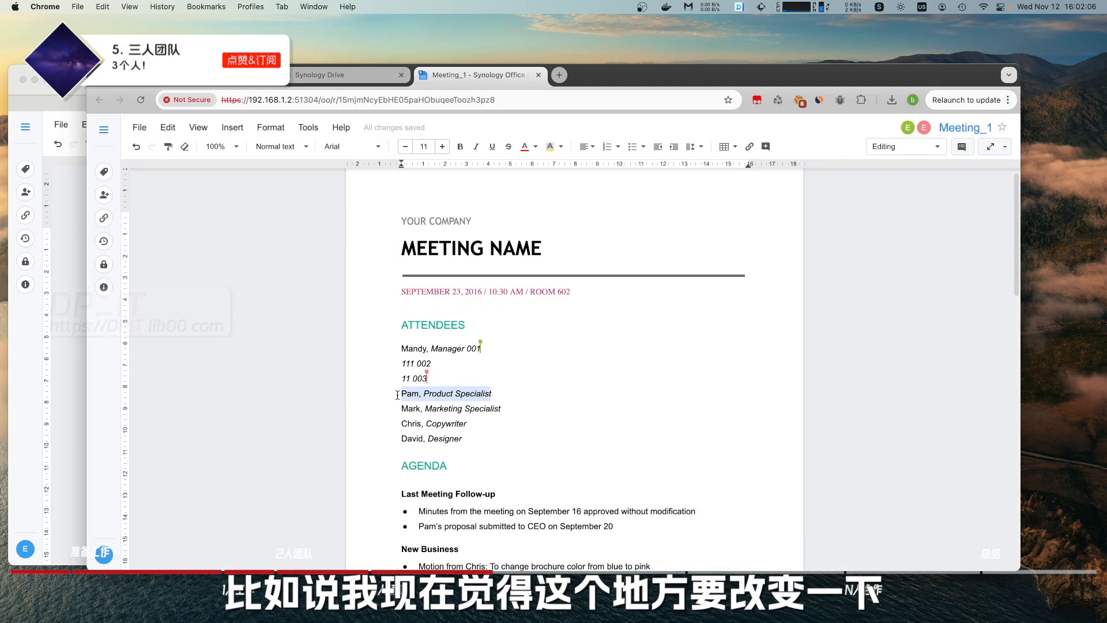
right_click(467, 397)
left_click(542, 482)
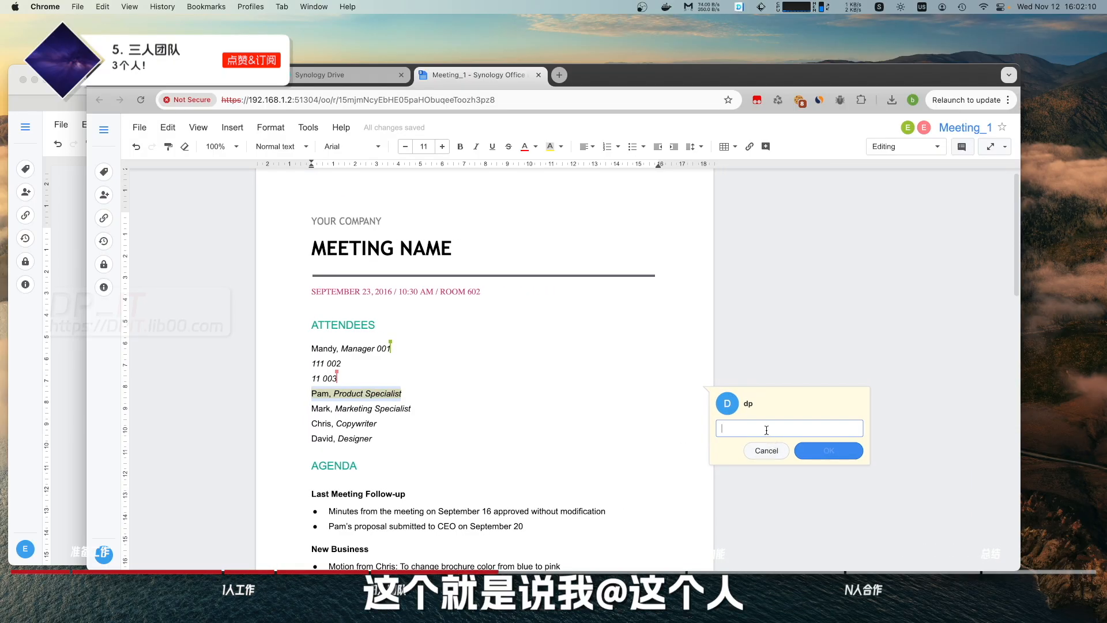
type("@ee_")
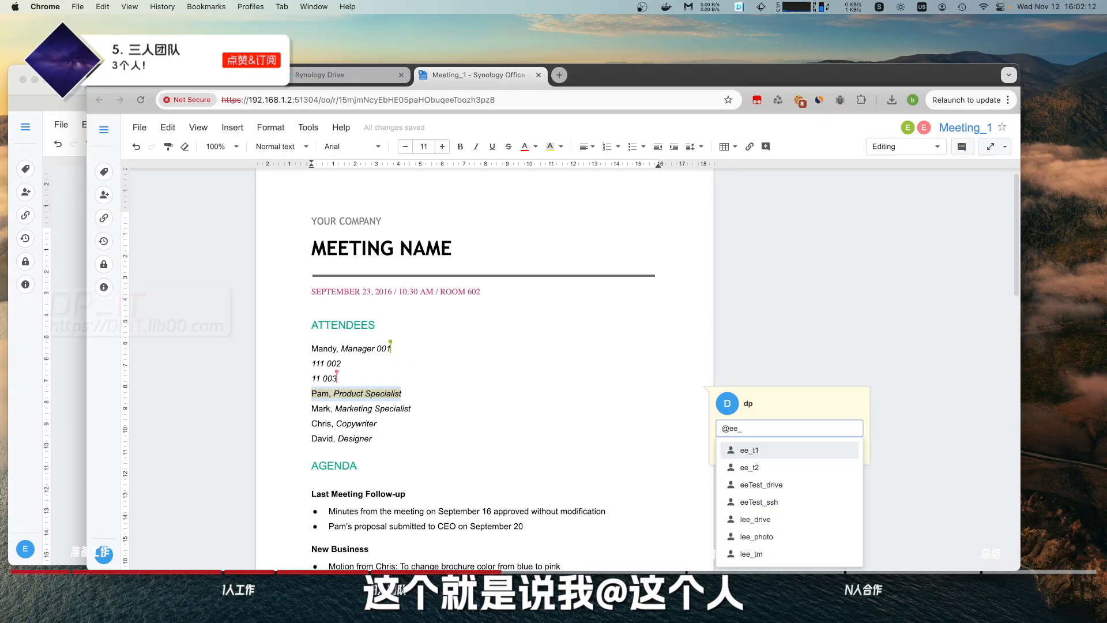
key("Down")
key("Return")
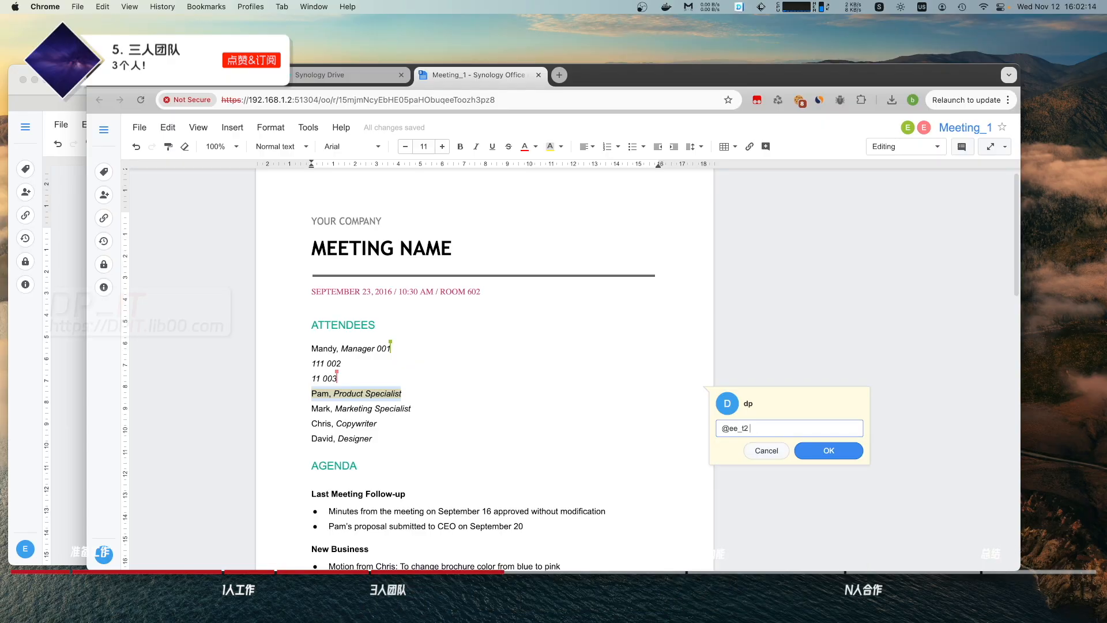
type("把这个改成")
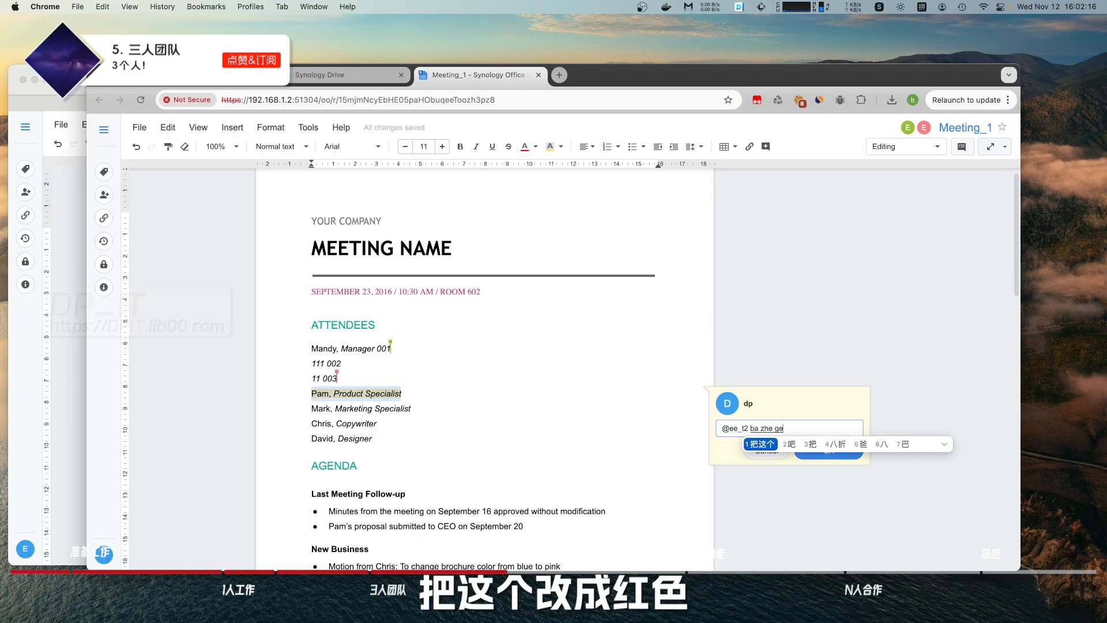
type("红色")
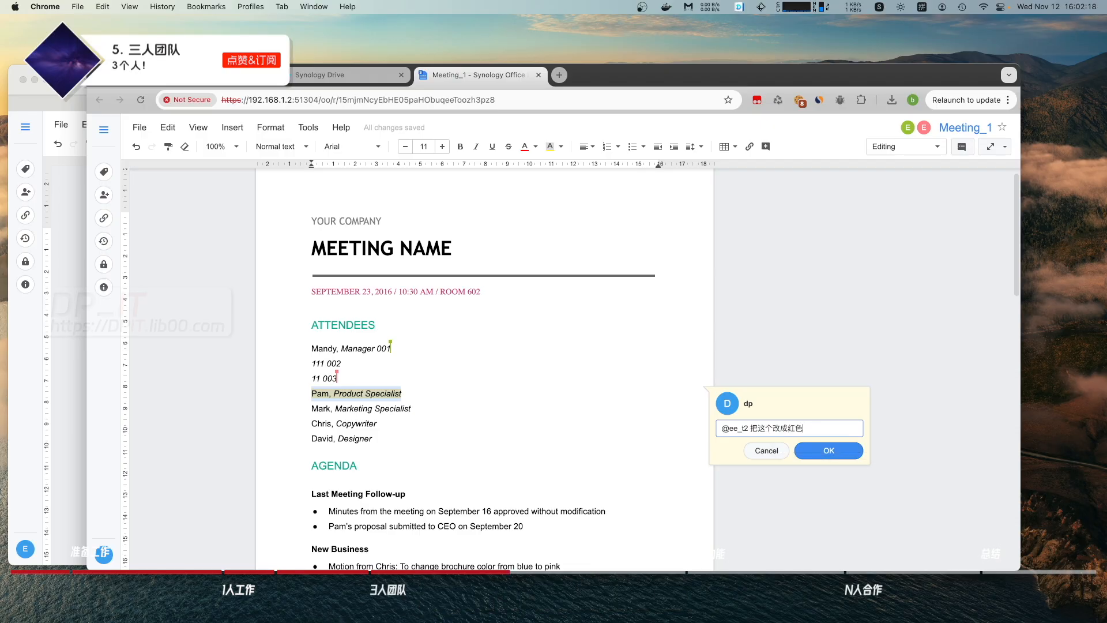
left_click(814, 453)
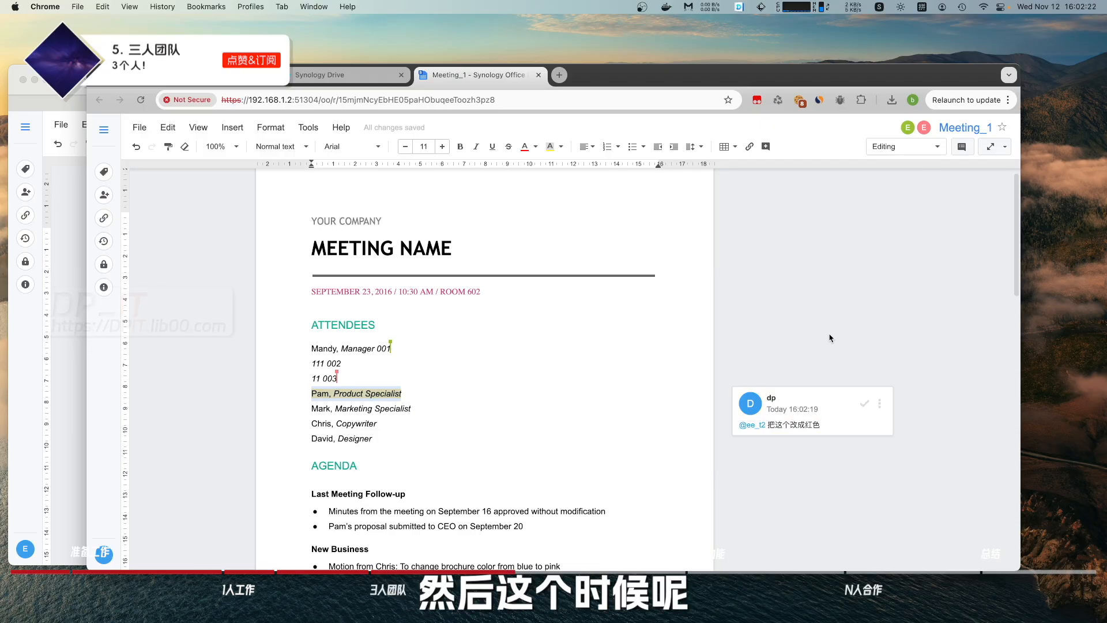
As the teammate in Firefox, open the document from the Synology Drive mention notification.
key("super+Tab")
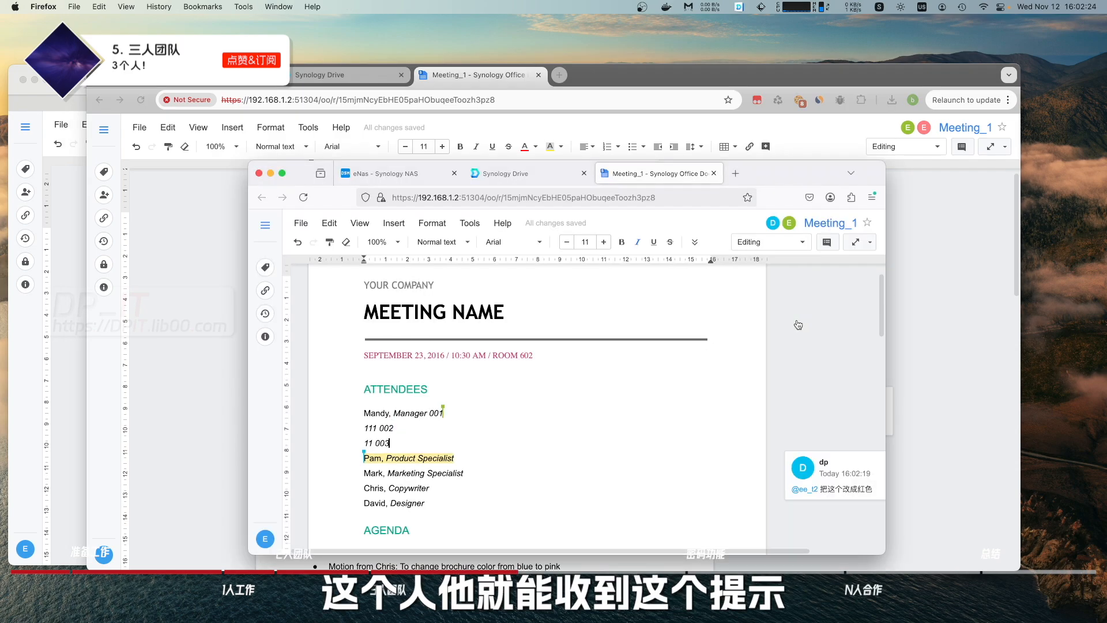
left_click(496, 173)
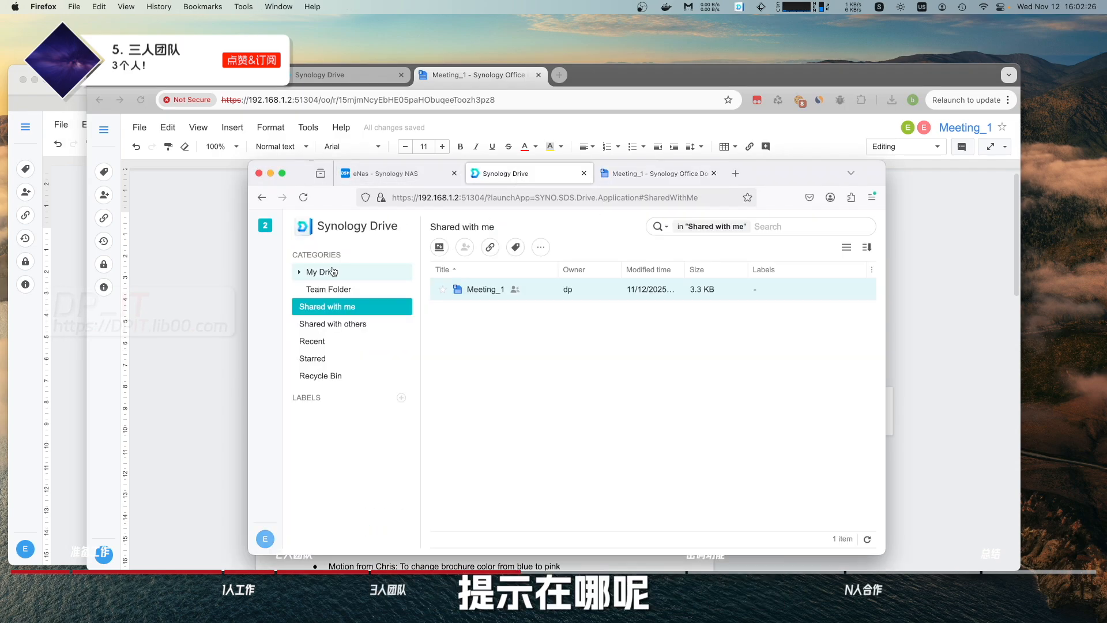
left_click(264, 232)
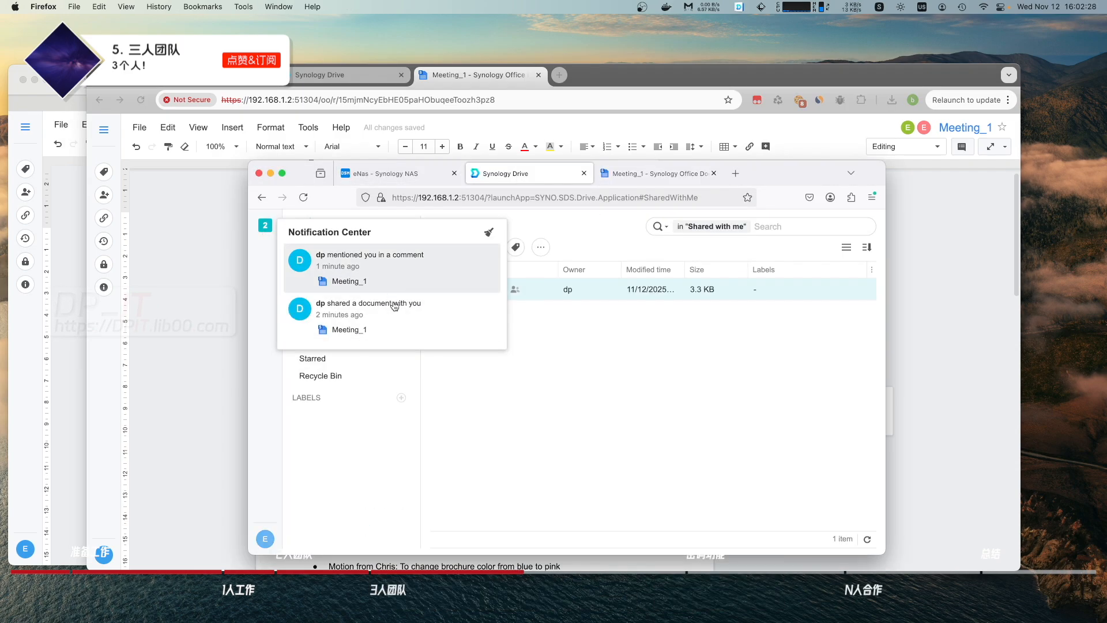
left_click(382, 272)
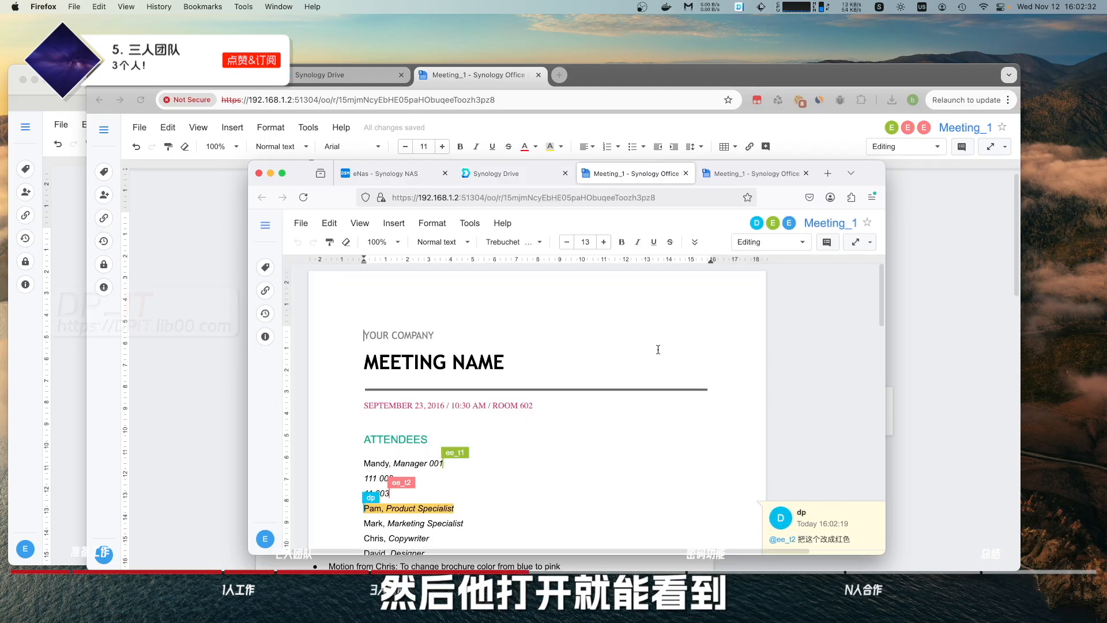
scroll(809, 466, "down", 2)
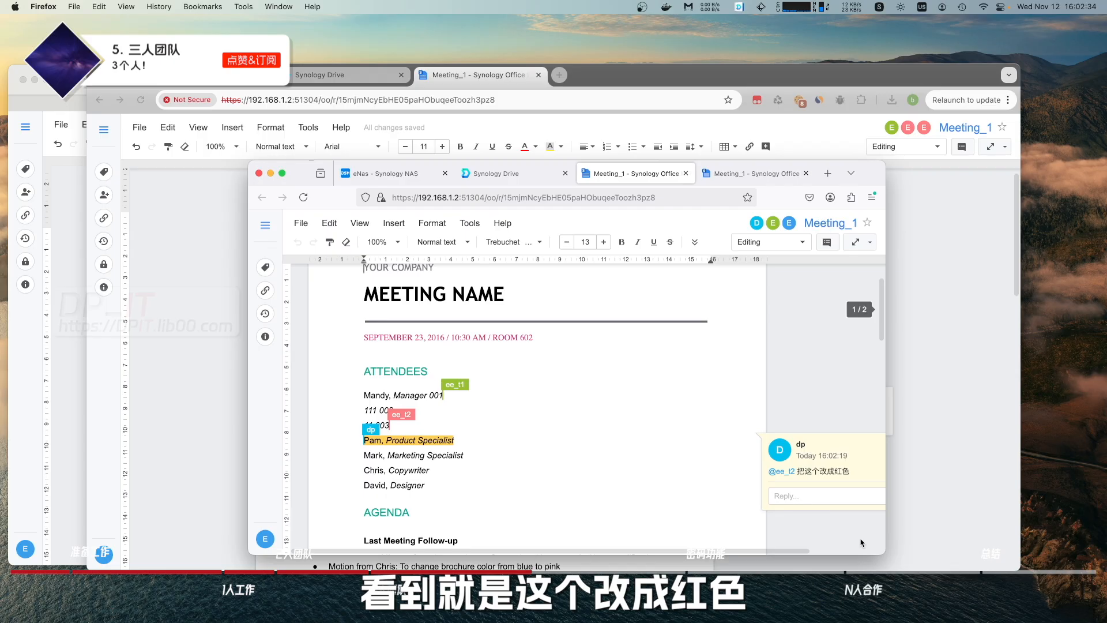
Reply 我知道了 to the comment.
left_click(815, 495)
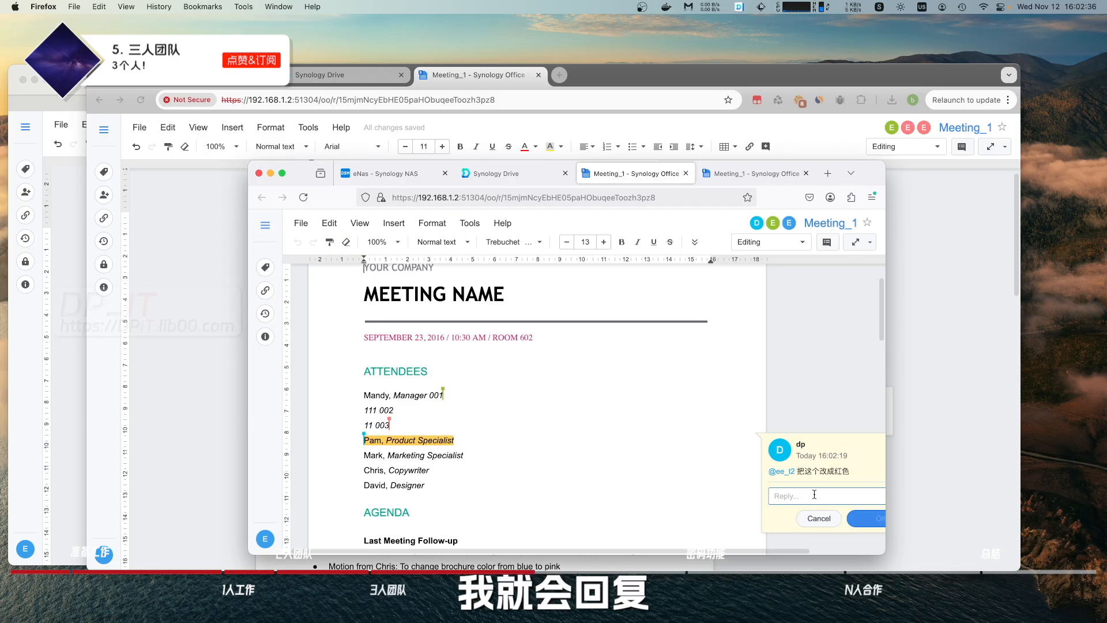
type("我知道了")
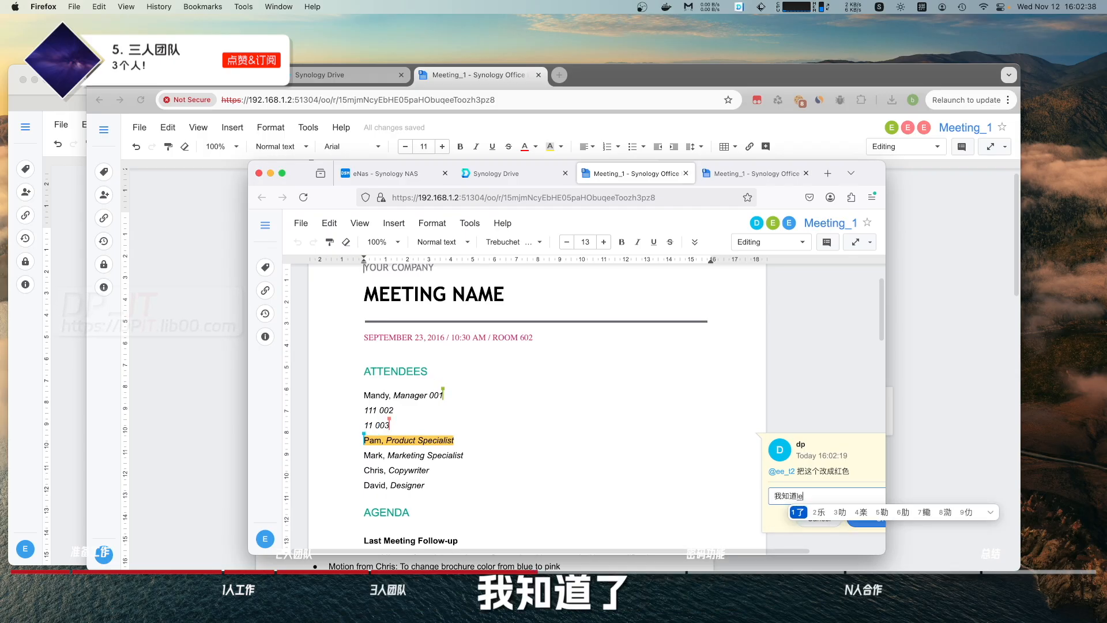
left_click(865, 518)
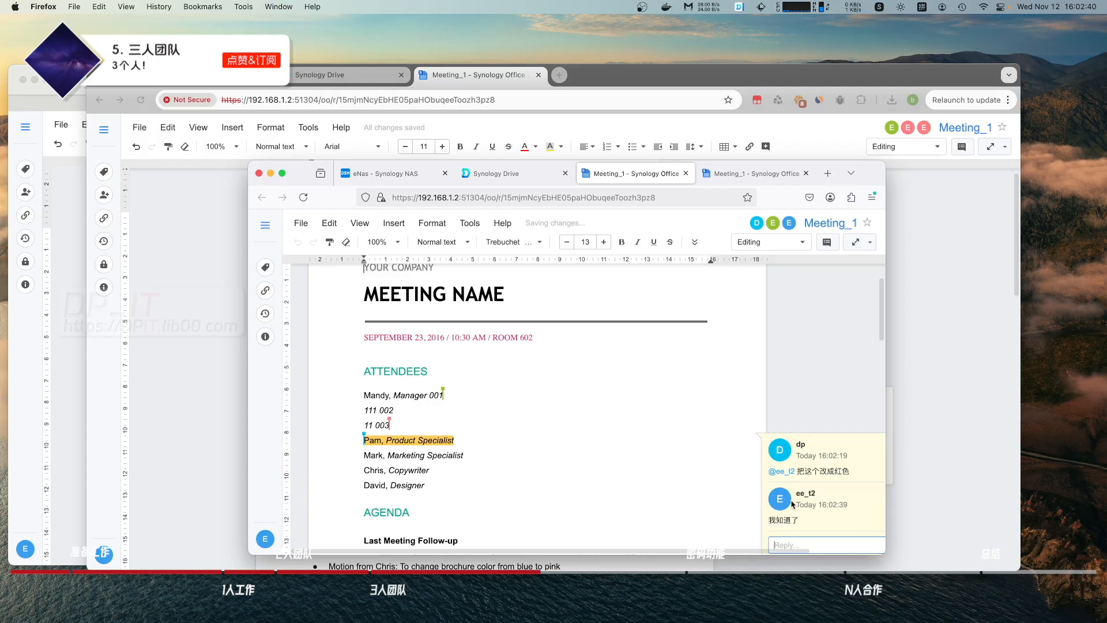
Select the 'Pam, Product Specialist' line and widen the browser window.
scroll(667, 421, "down", 1)
left_click_drag(461, 402, 355, 402)
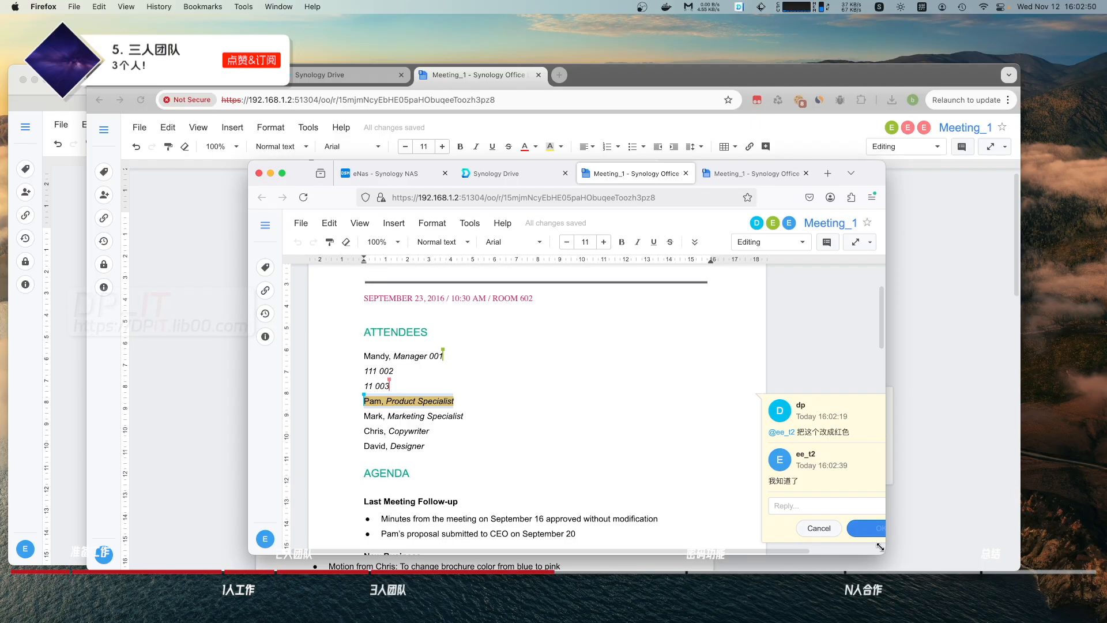
left_click_drag(883, 549, 1066, 536)
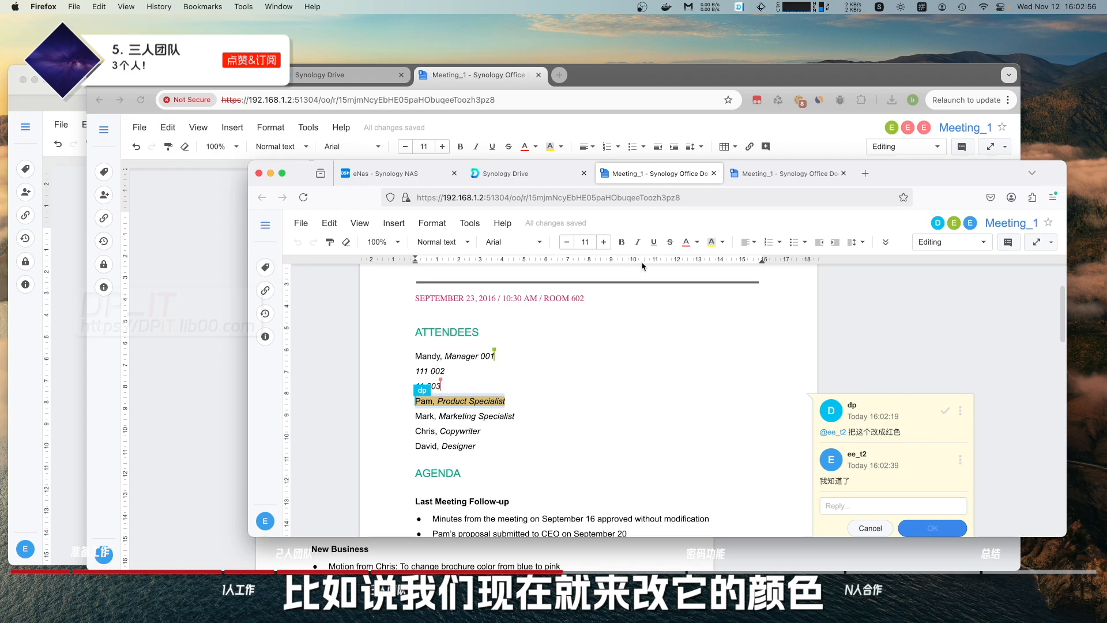
left_click(687, 241)
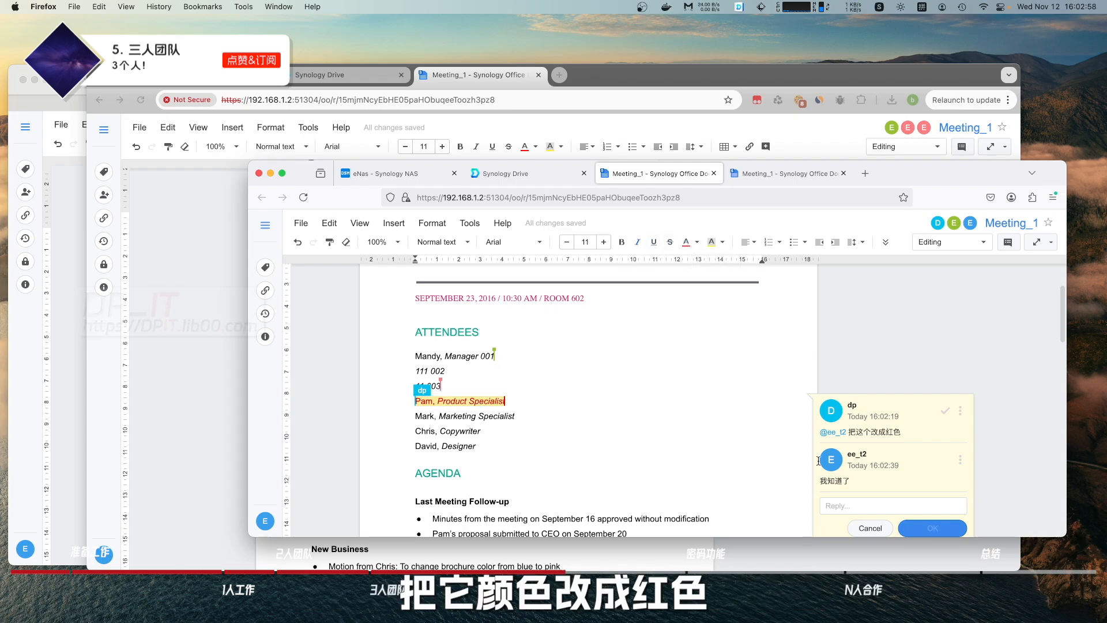
left_click(875, 506)
type("改好了")
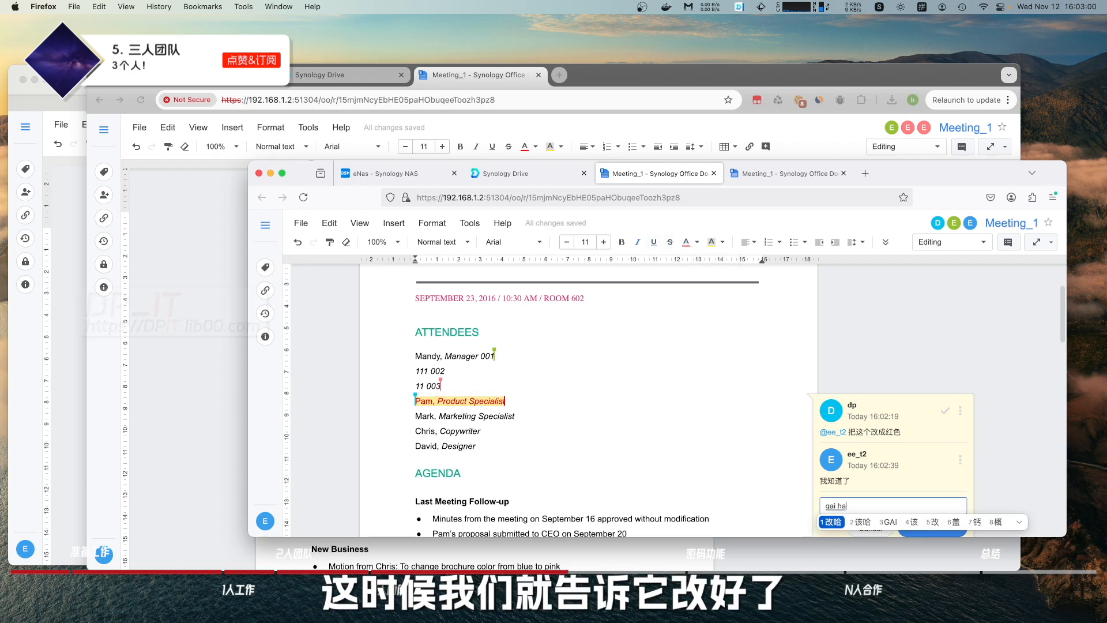
type(" @dp")
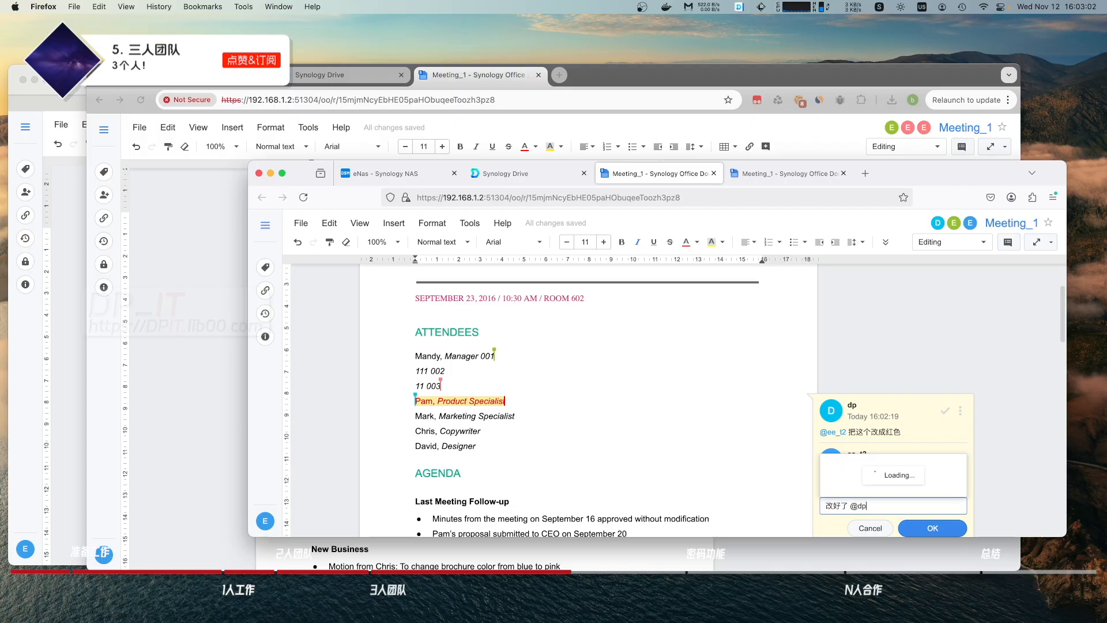
left_click(881, 486)
left_click(928, 530)
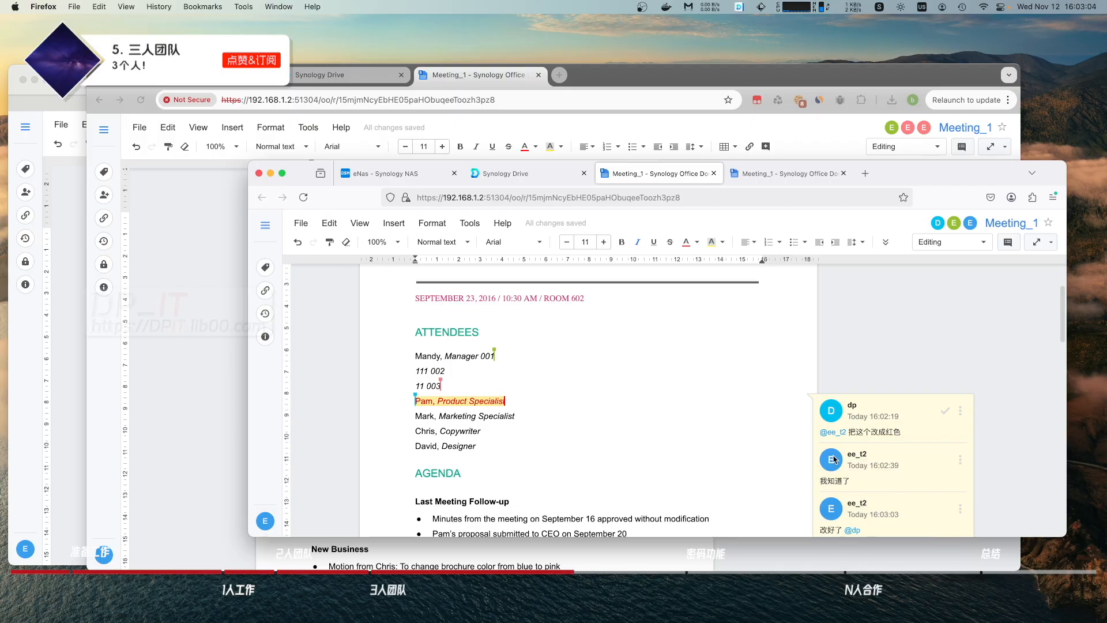
left_click(663, 79)
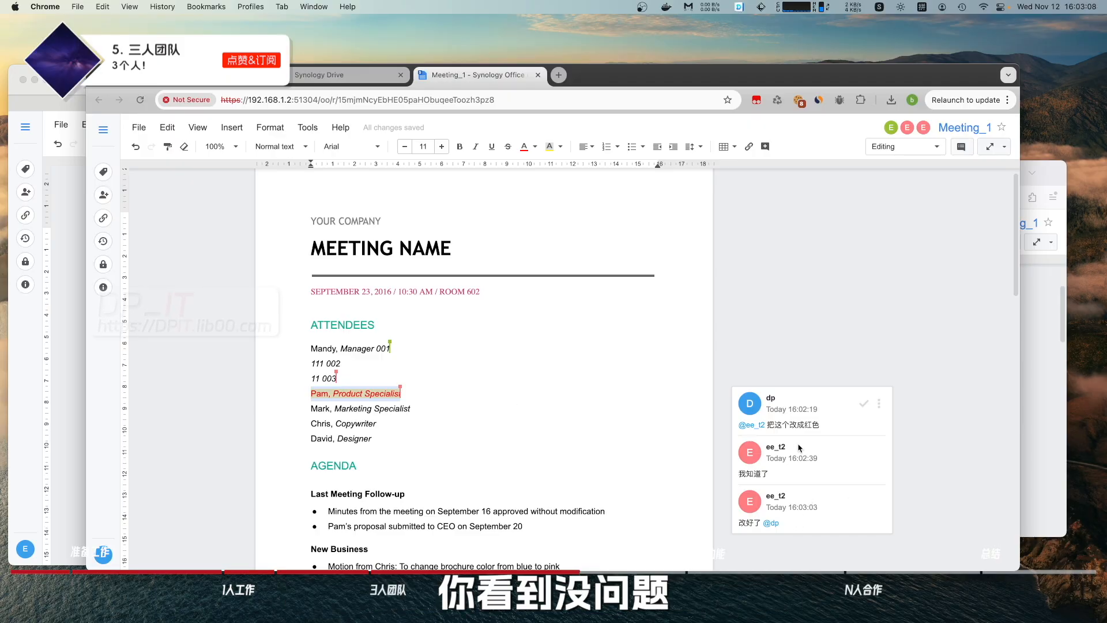
Mark the comment on Pam's line resolved, then view and close the comments list.
left_click(864, 405)
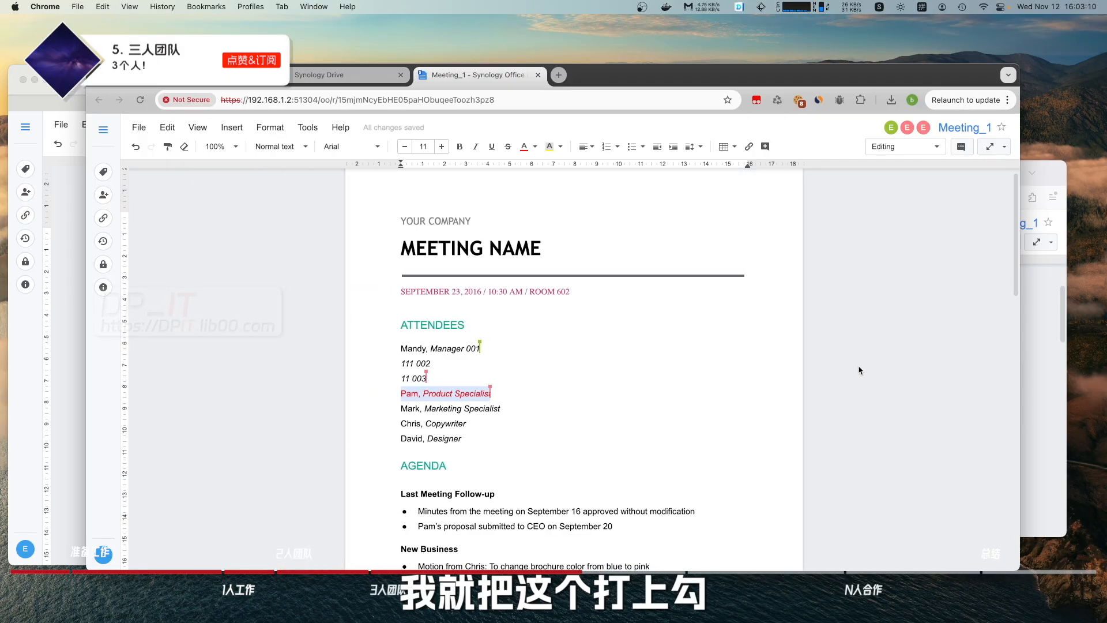
left_click(961, 148)
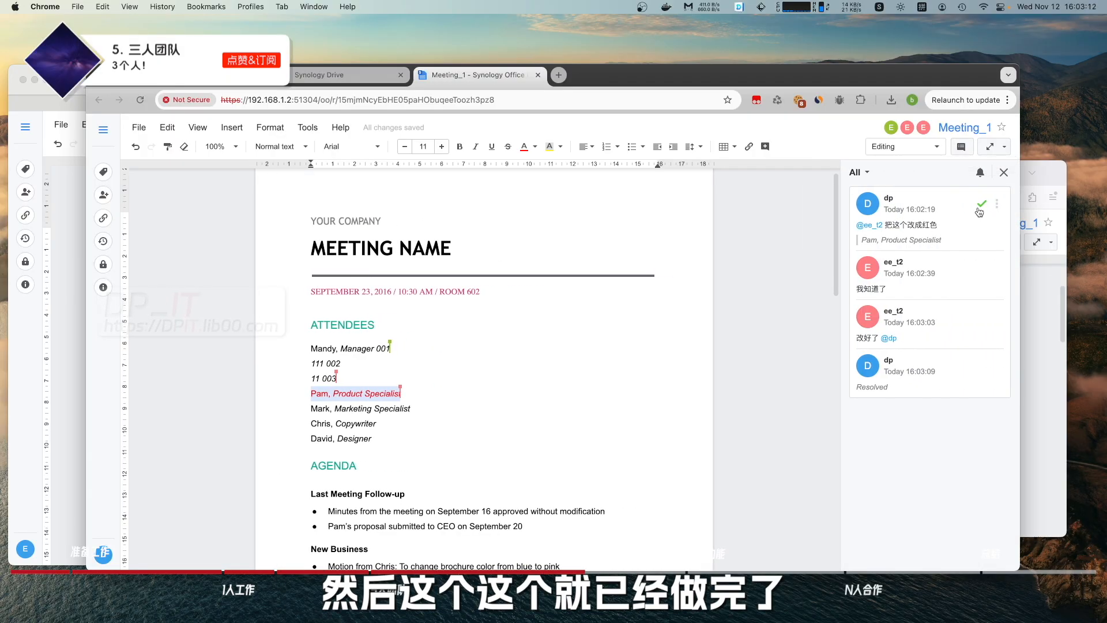
left_click(1005, 172)
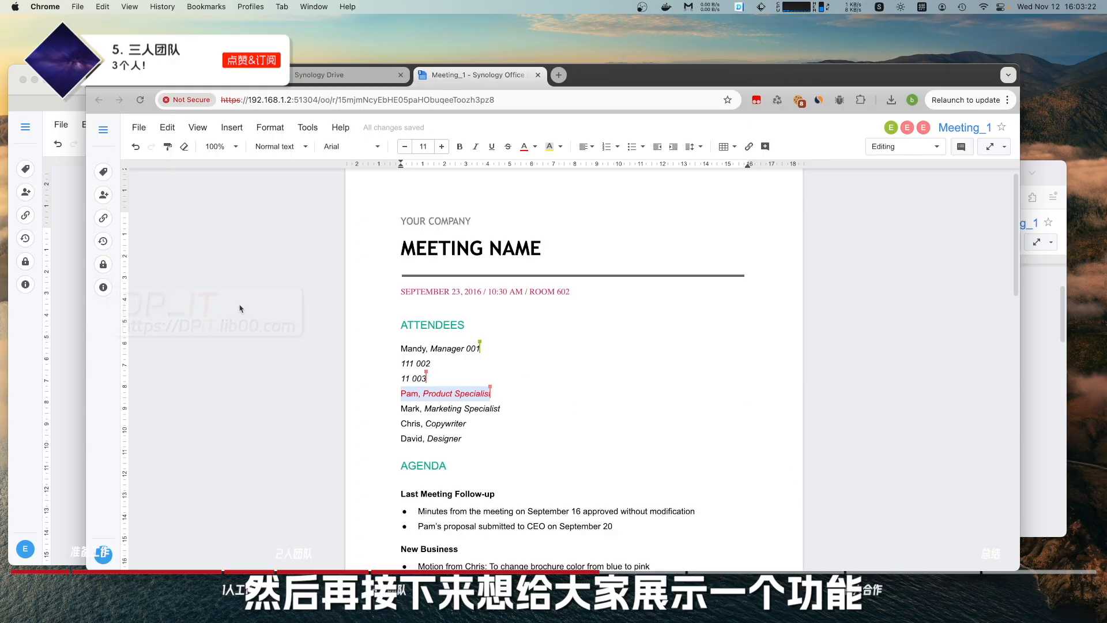
Insert a text watermark, replacing 'Confidential' with dpit.lib00.com.
scroll(254, 268, "down", 2)
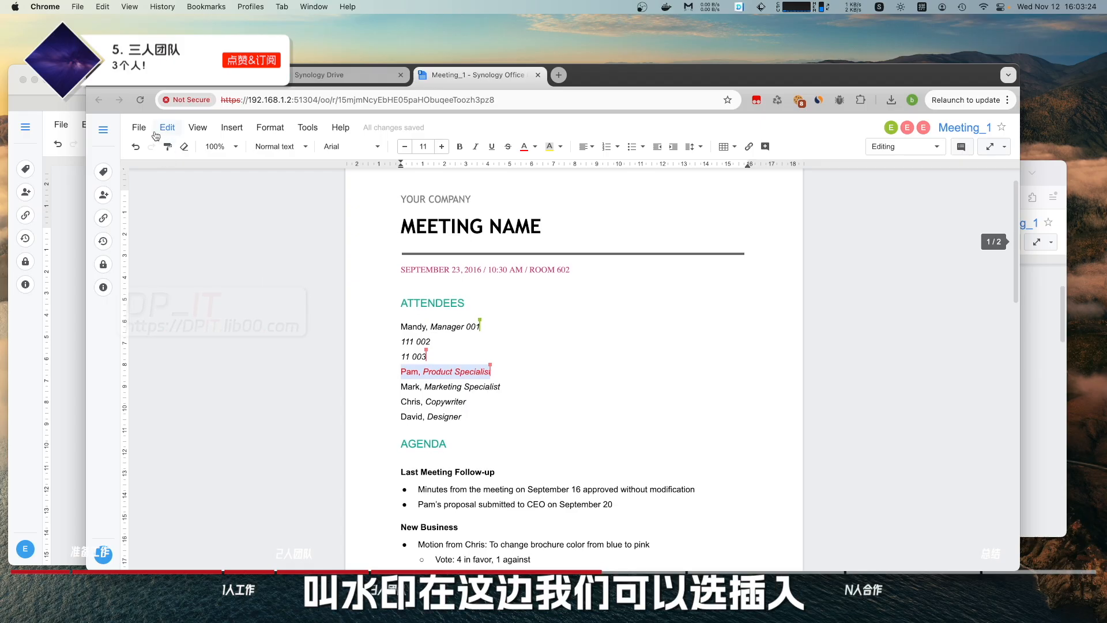
left_click(231, 127)
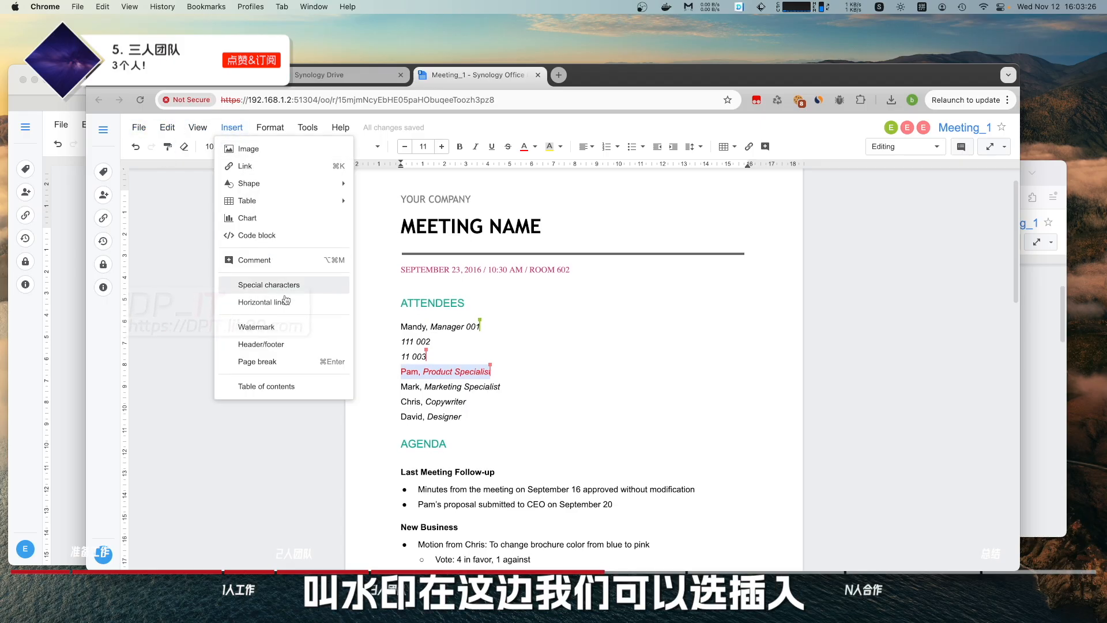
left_click(281, 328)
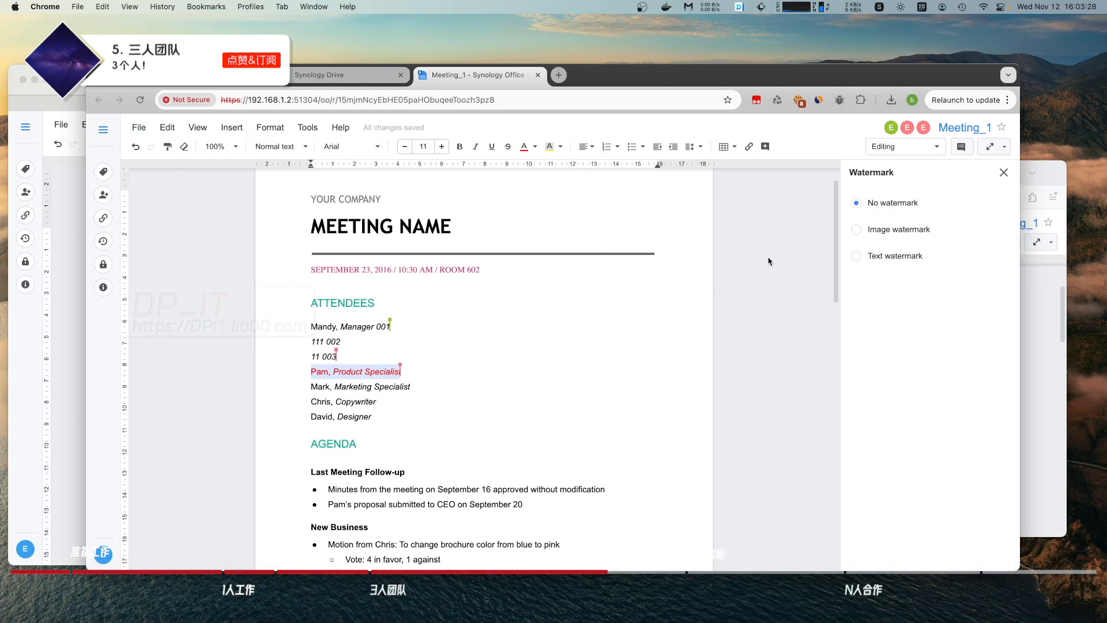
left_click(857, 256)
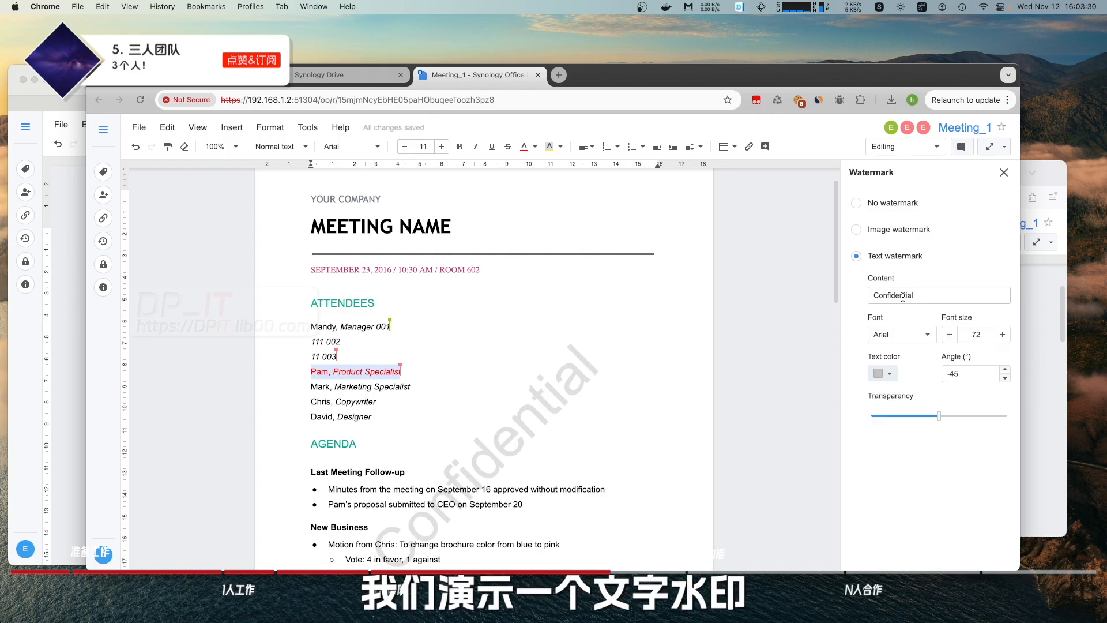
double_click(931, 293)
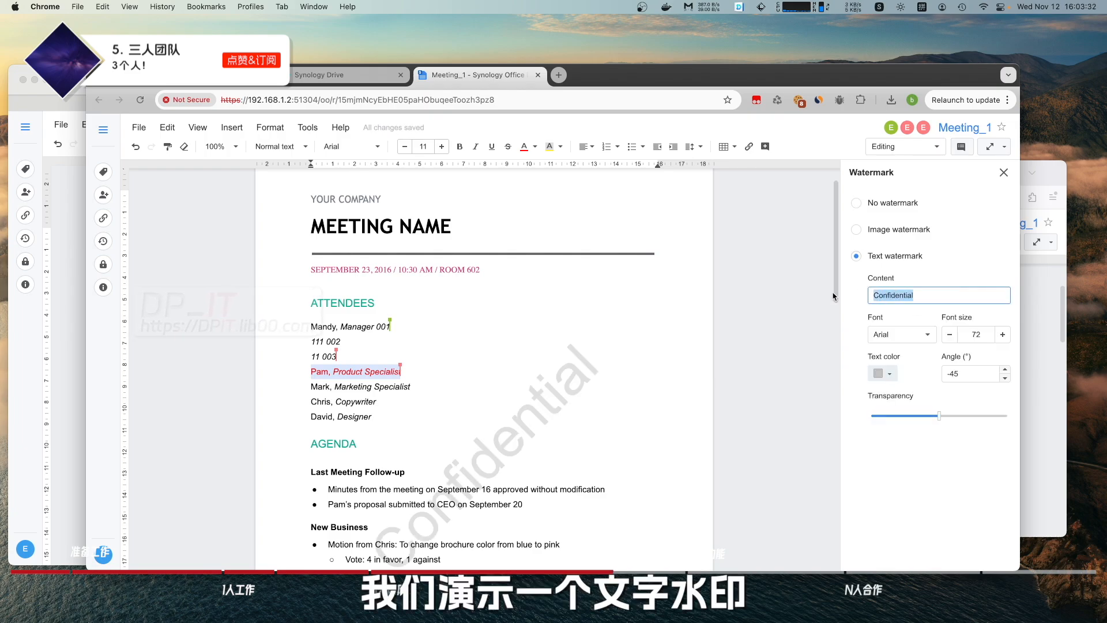
type("dpi")
key("BackSpace")
key("BackSpace")
key("BackSpace")
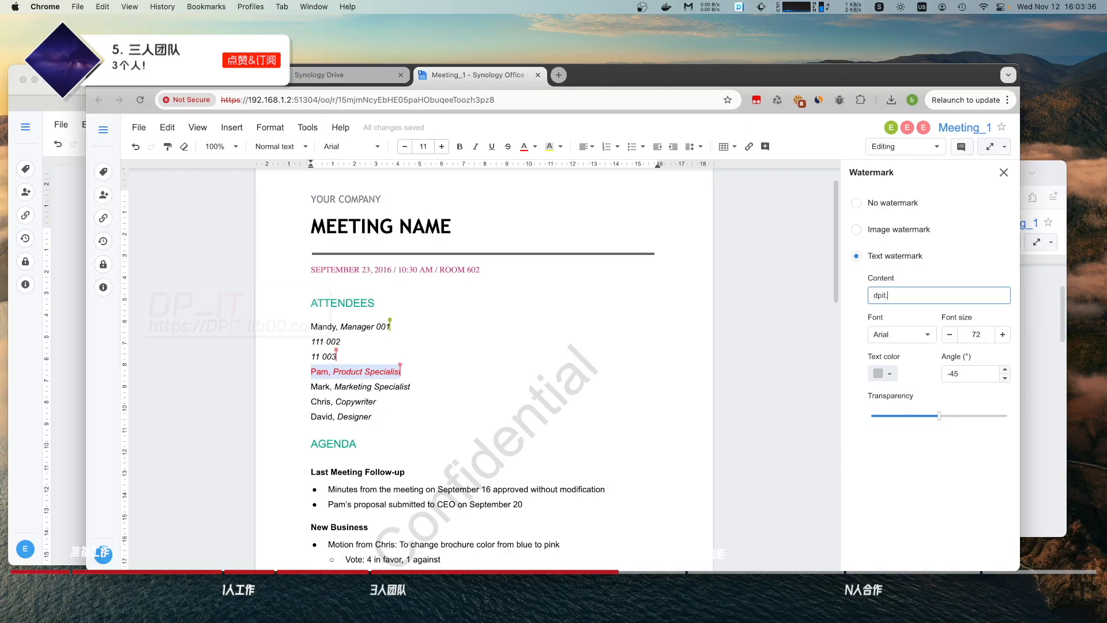
type("dpit.lib00.com")
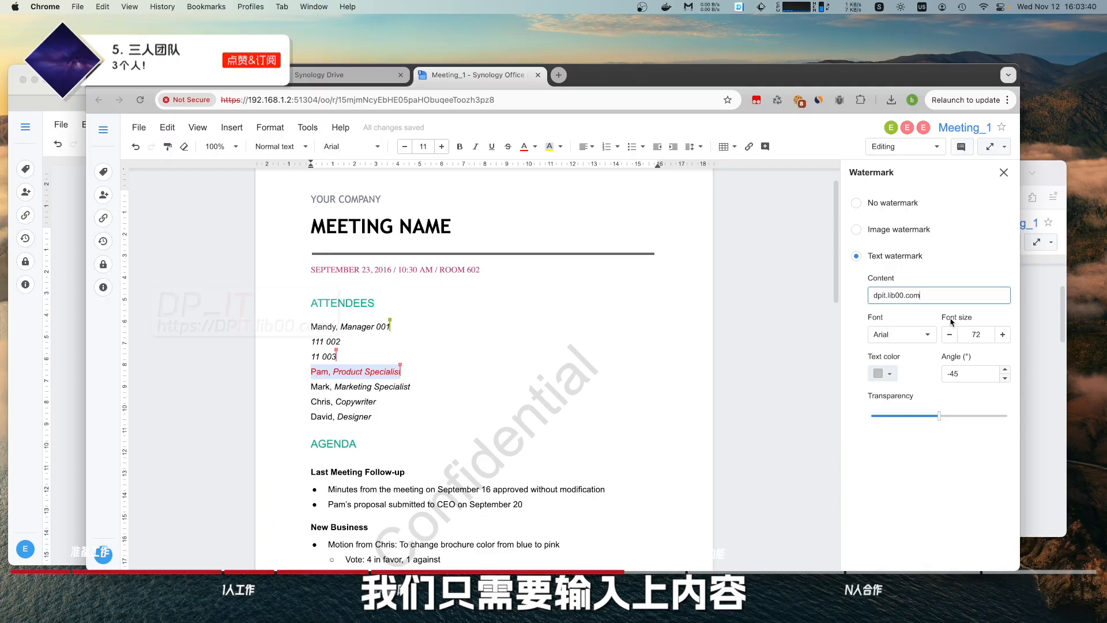
key("Return")
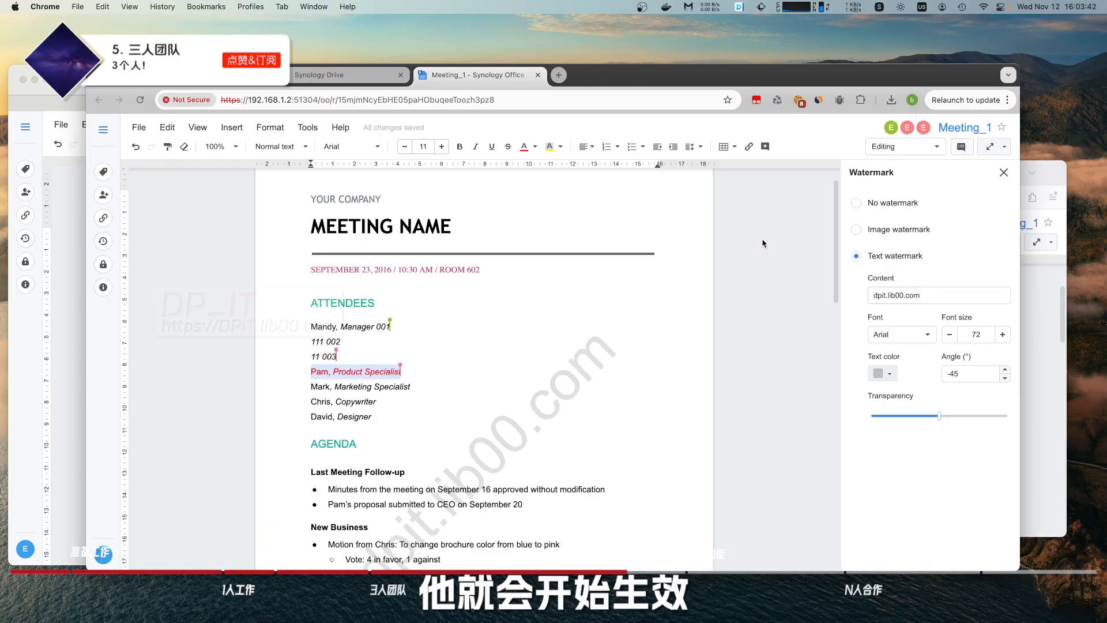
Raise the watermark font size to 82 and set its angle to -40.
scroll(650, 360, "down", 2)
scroll(650, 359, "down", 2)
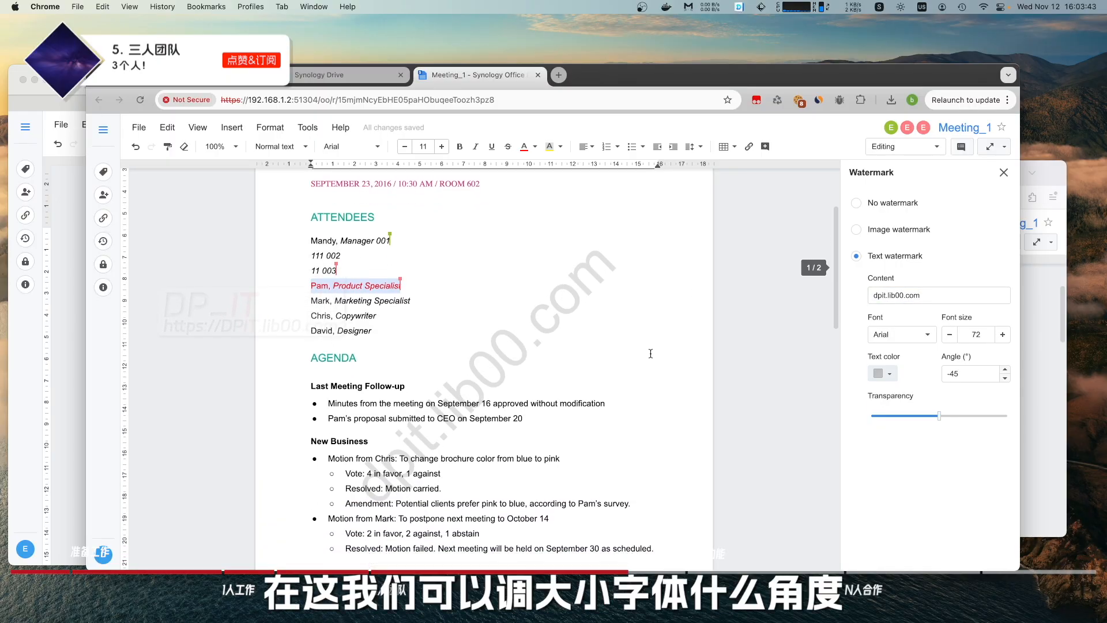
double_click(1002, 336)
triple_click(1002, 336)
triple_click(1002, 335)
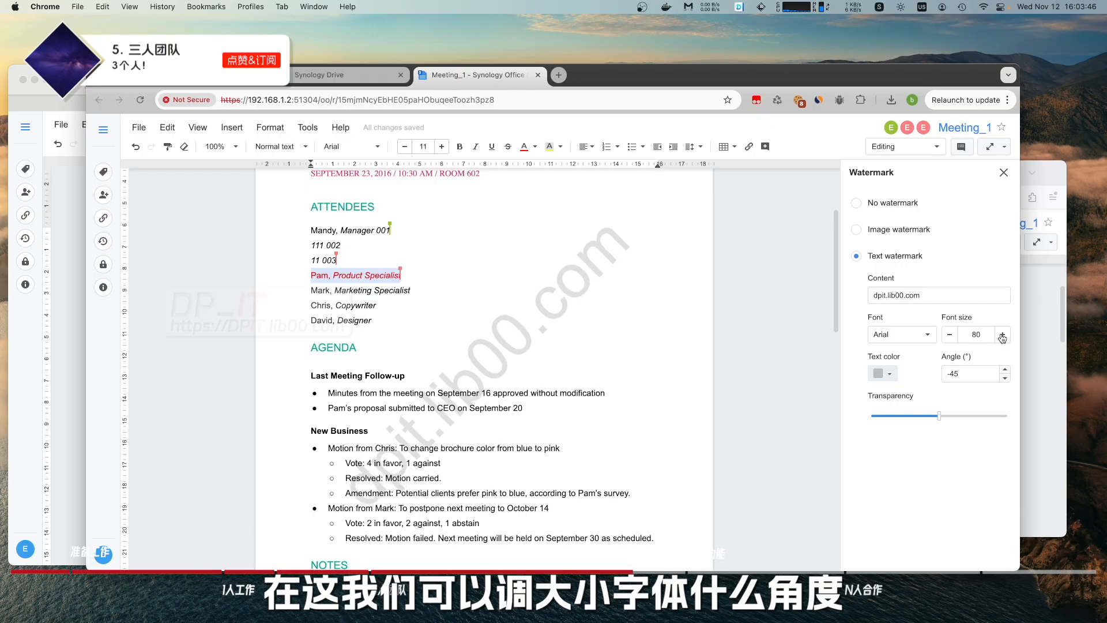
double_click(1002, 336)
double_click(1006, 371)
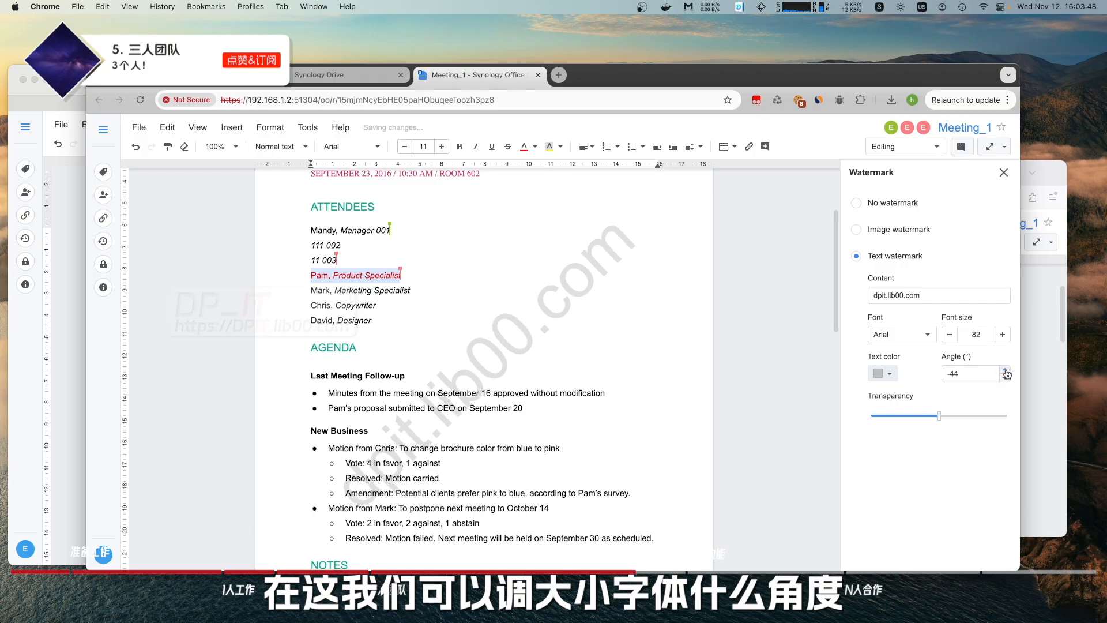
double_click(1006, 370)
left_click(1006, 370)
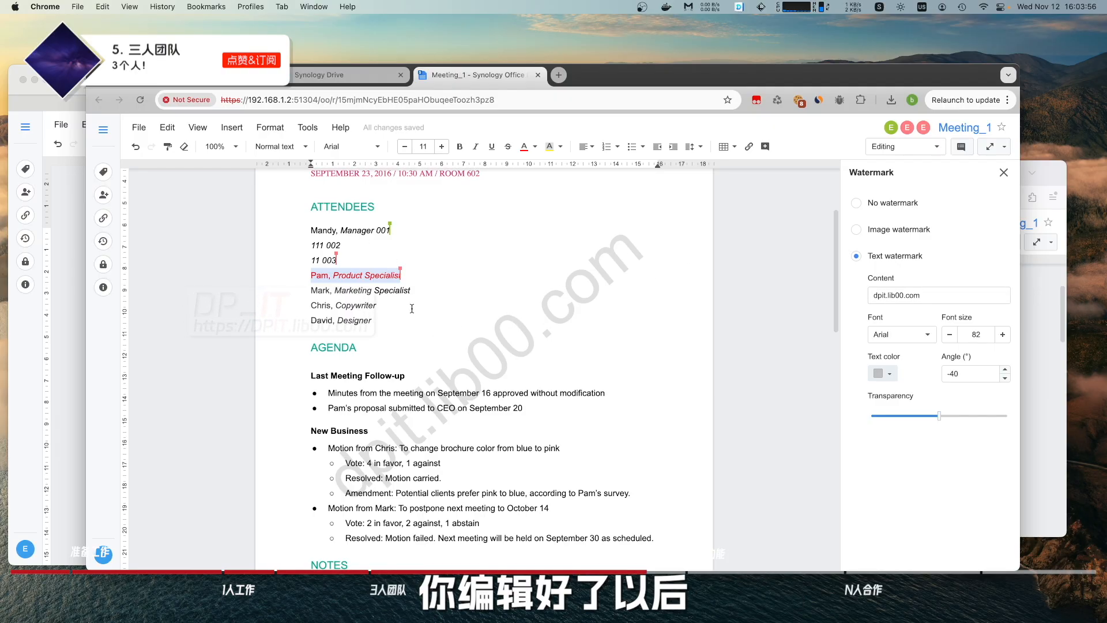
Check the File > Download as formats without downloading, then close the Meeting_1 tab.
left_click(139, 127)
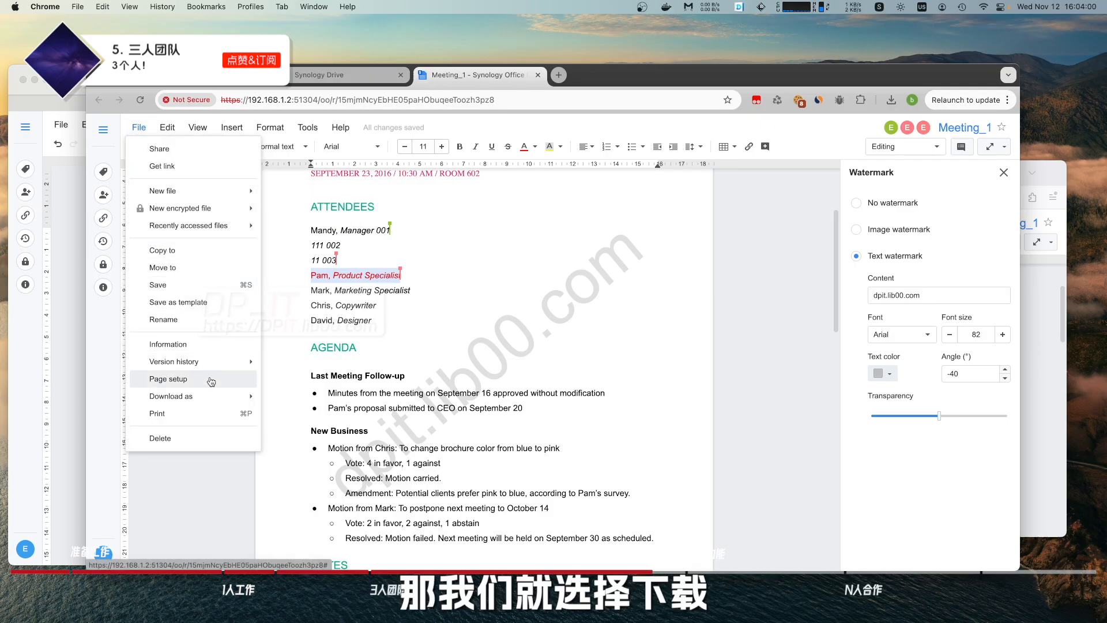
mouse_move(220, 396)
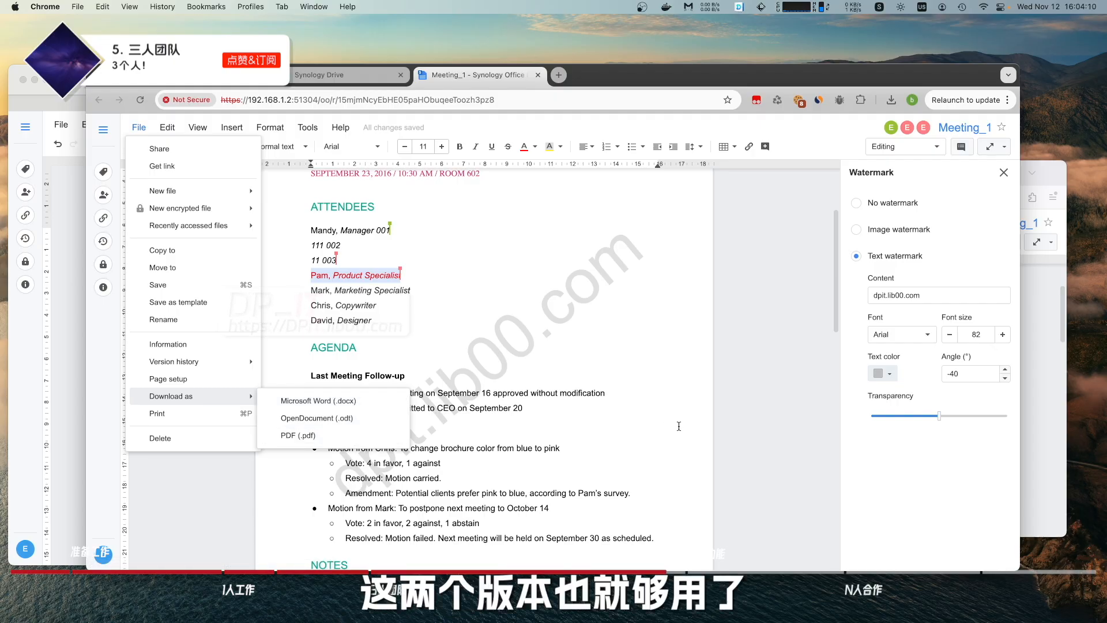
left_click(740, 325)
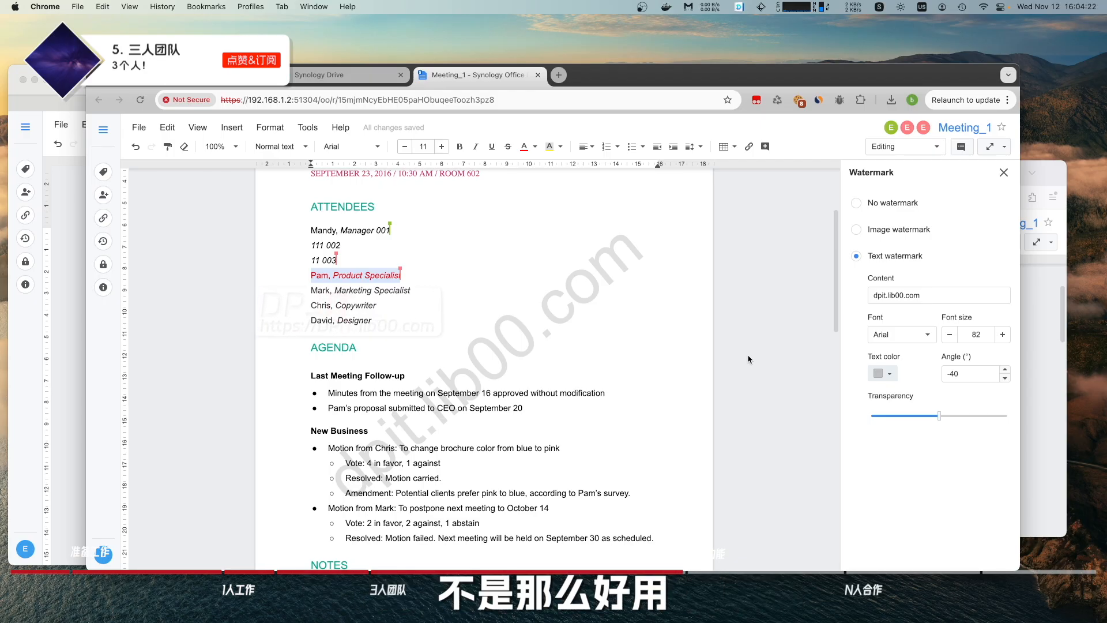
left_click(538, 75)
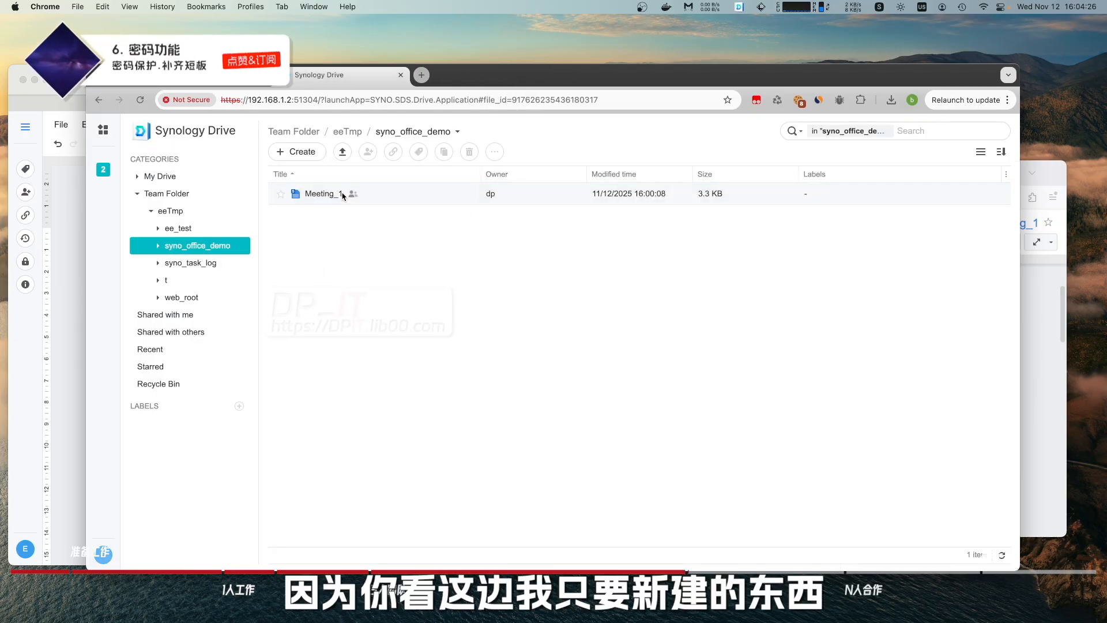
Close Meeting_1 in Safari with Cmd+W and deselect the file in the listing.
left_click(76, 255)
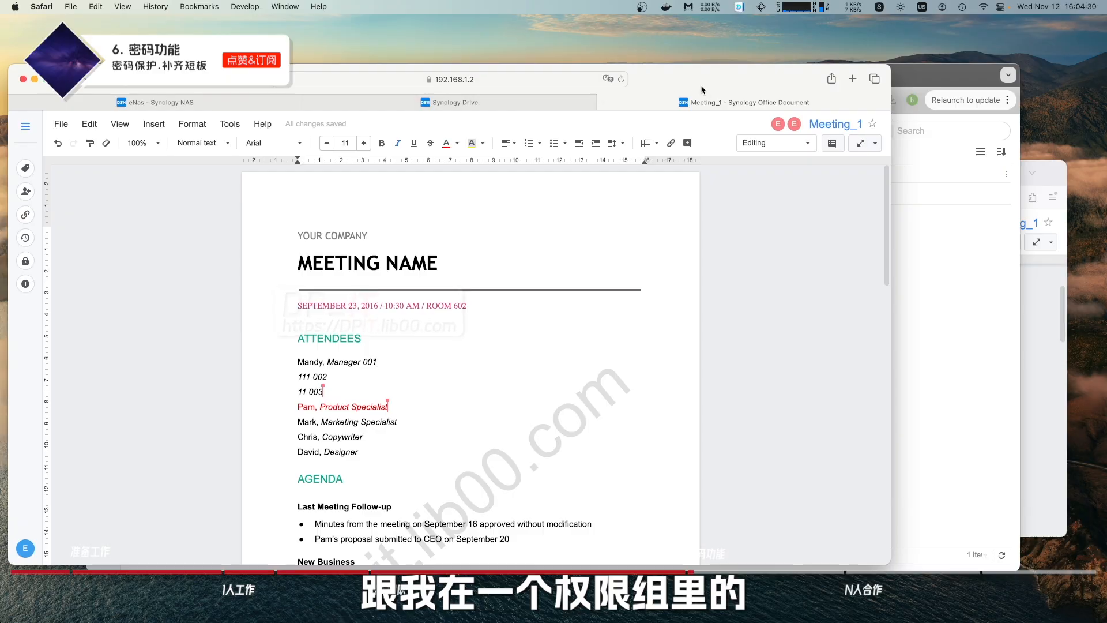
key("super+w")
left_click(239, 219)
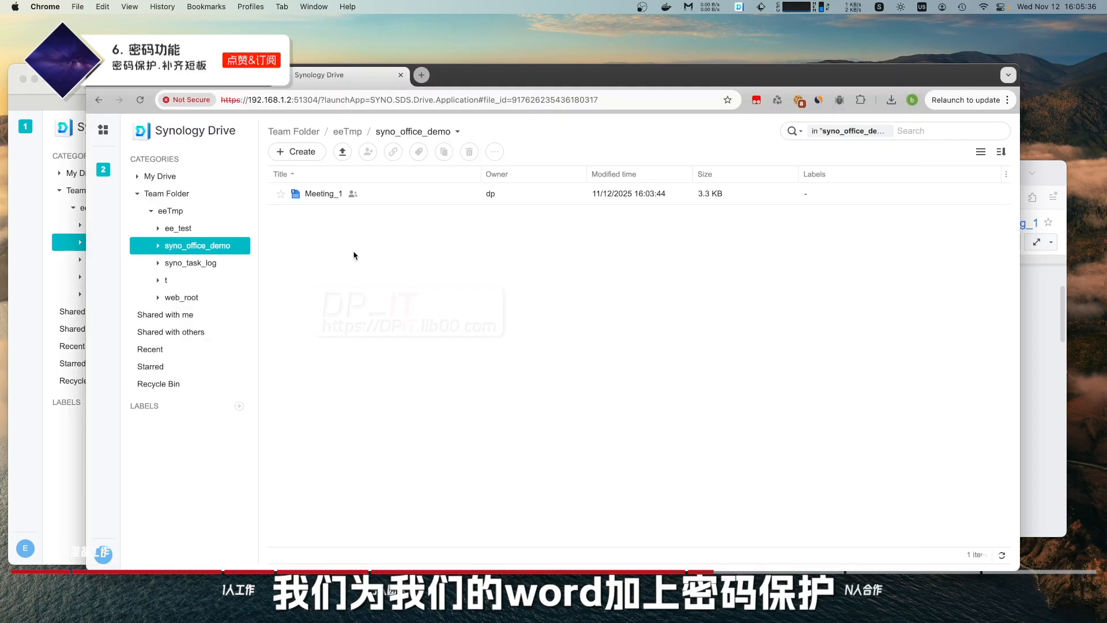
Choose Create > Create an encrypted file > From template in syno_office_demo.
left_click(310, 153)
mouse_move(355, 274)
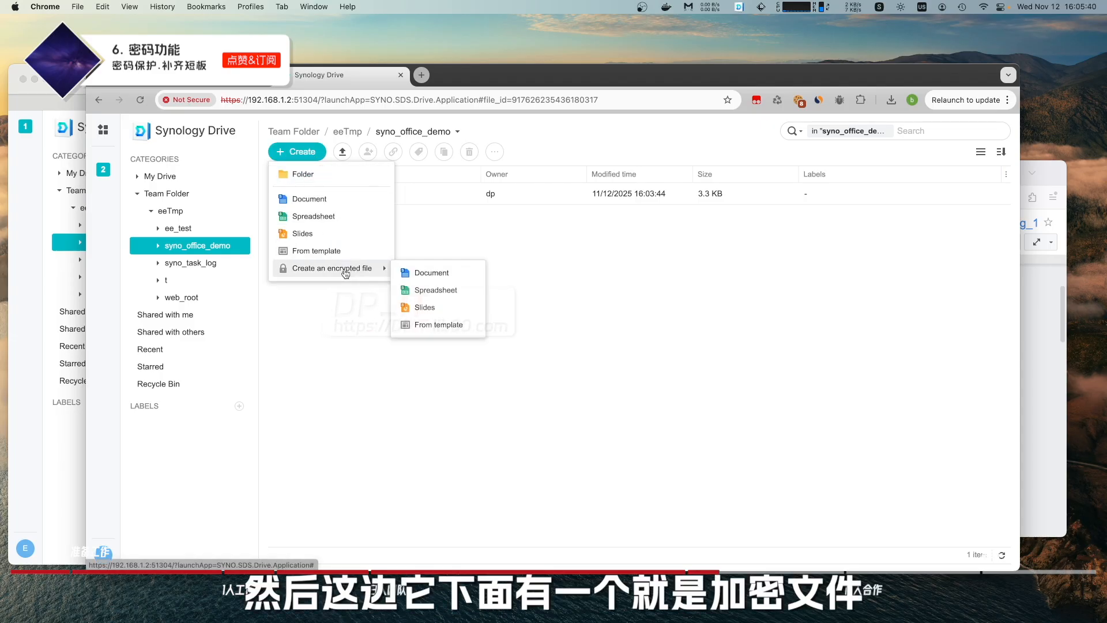
left_click(439, 326)
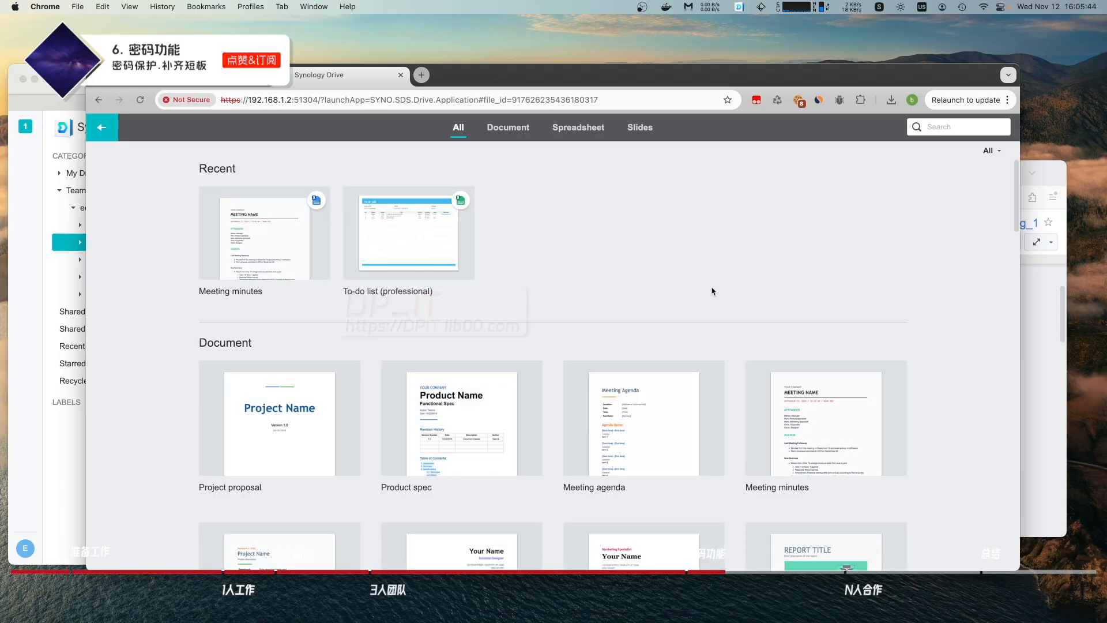
scroll(712, 292, "down", 3)
Pick the Meeting agenda template and enter and confirm the encryption password.
left_click(682, 265)
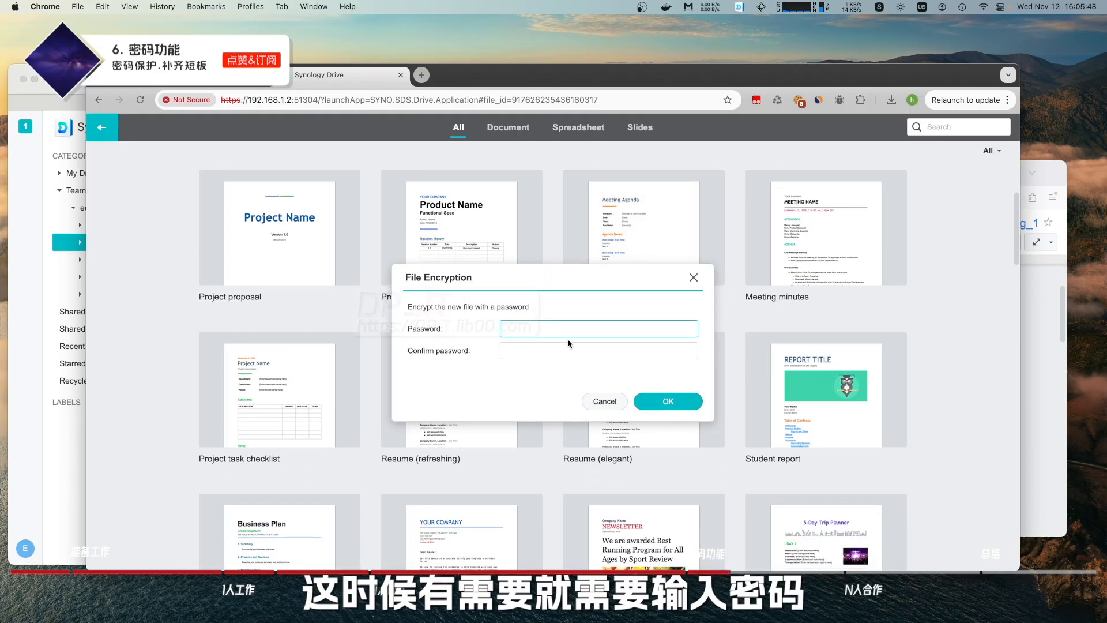
type("1234")
key("Tab")
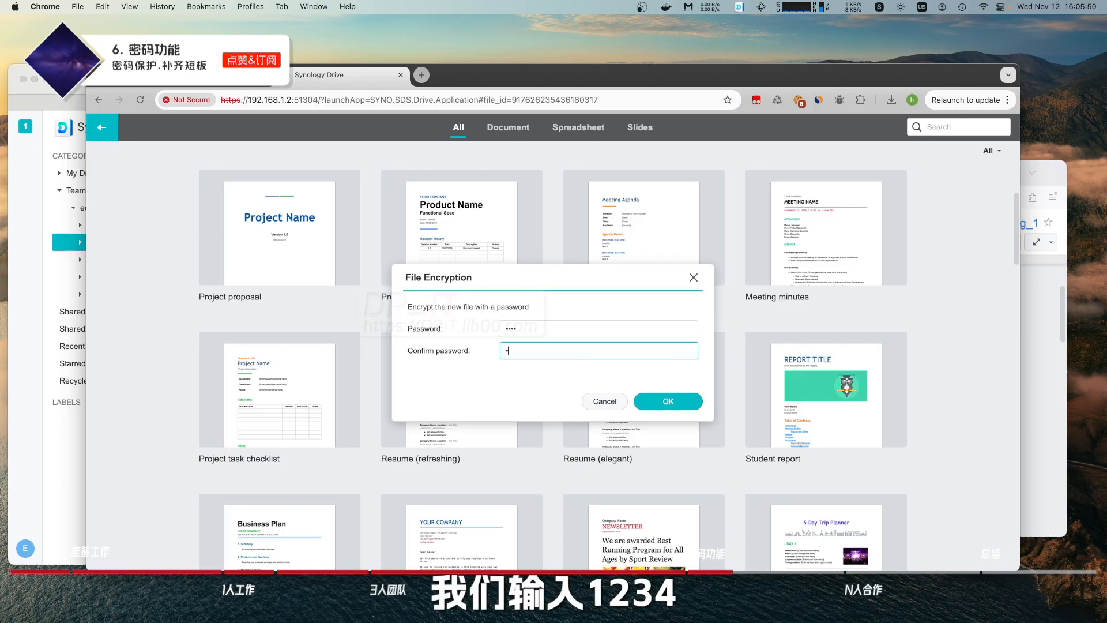
type("1234")
left_click(666, 403)
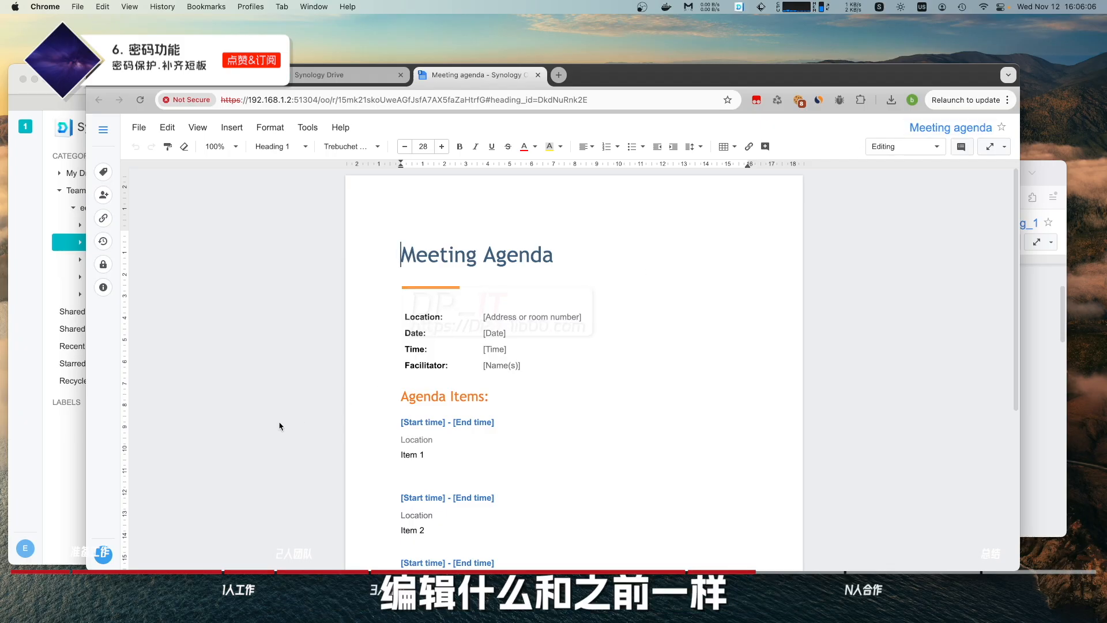
left_click(950, 130)
Append _2_pass to the name to make it Meeting_2_pass, then return to Safari's listing.
left_click(540, 348)
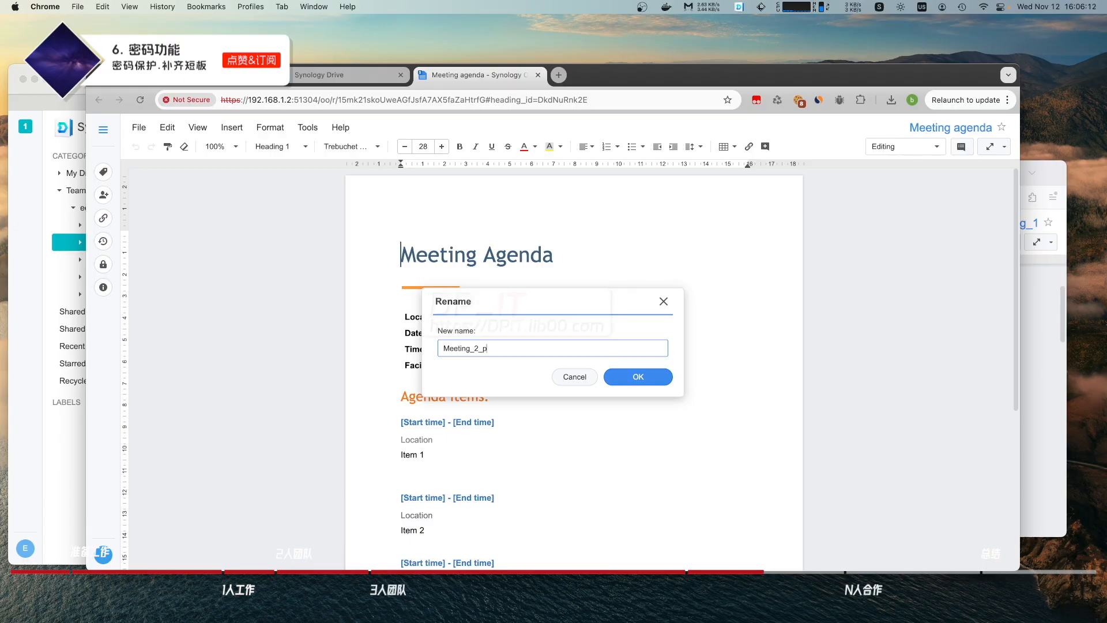
type("_2_pass")
key("Return")
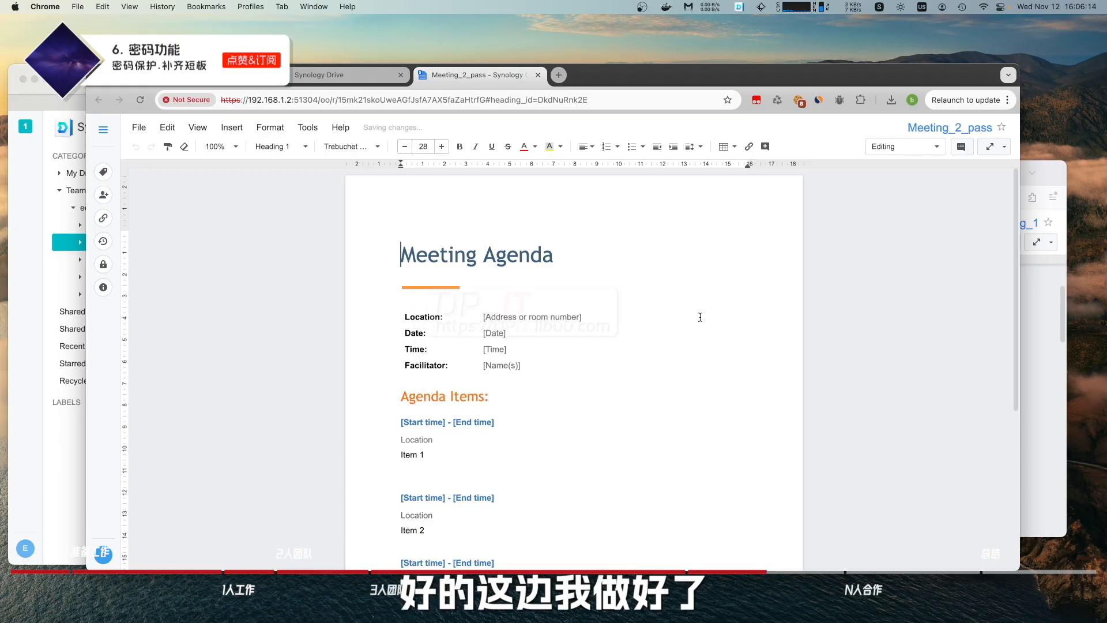
left_click(56, 394)
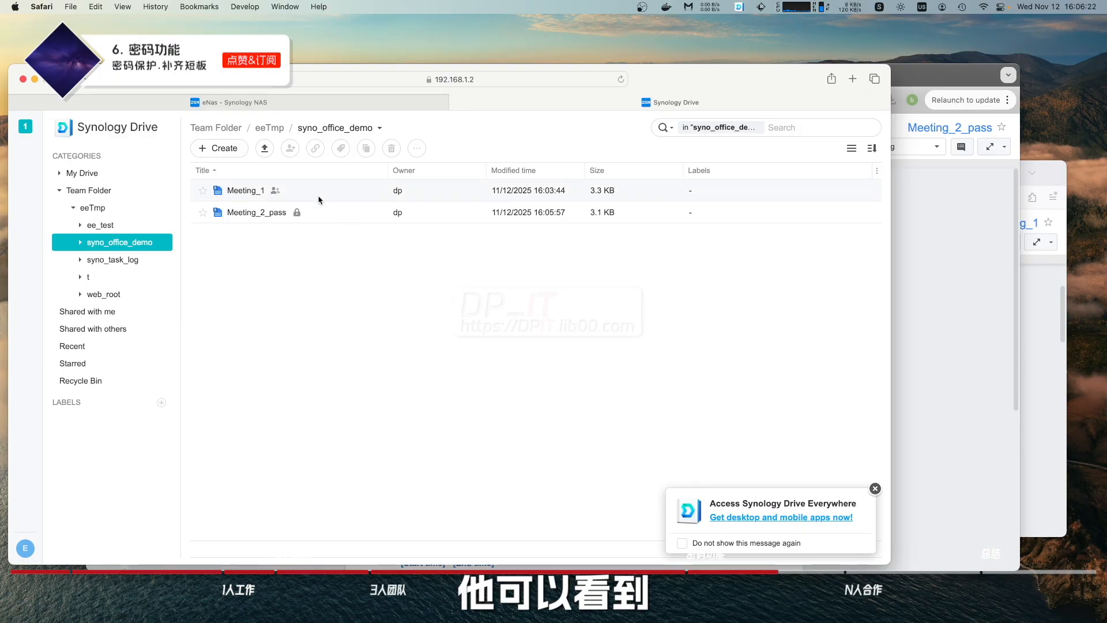
Open Meeting_2_pass to confirm its password prompt, then silence the desktop-app notice permanently.
double_click(277, 213)
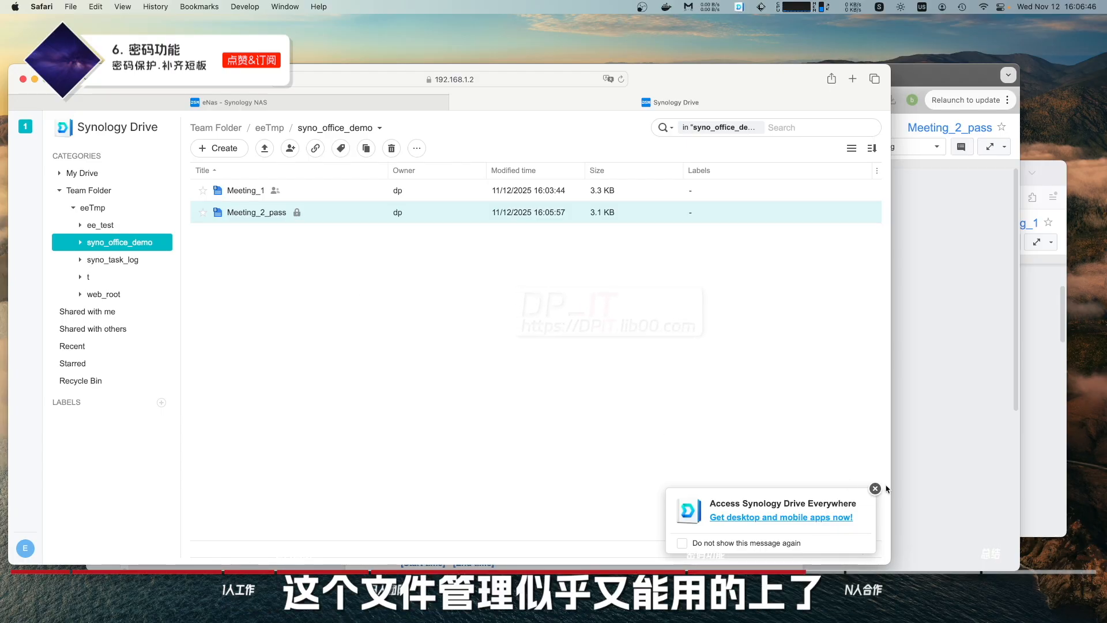
left_click(682, 543)
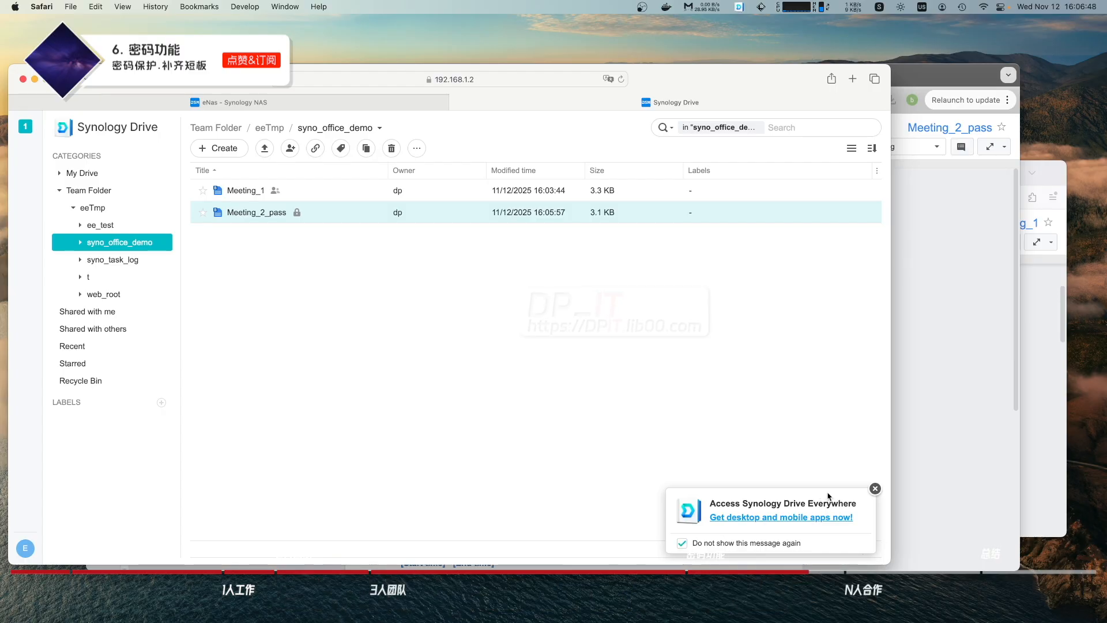
left_click(875, 489)
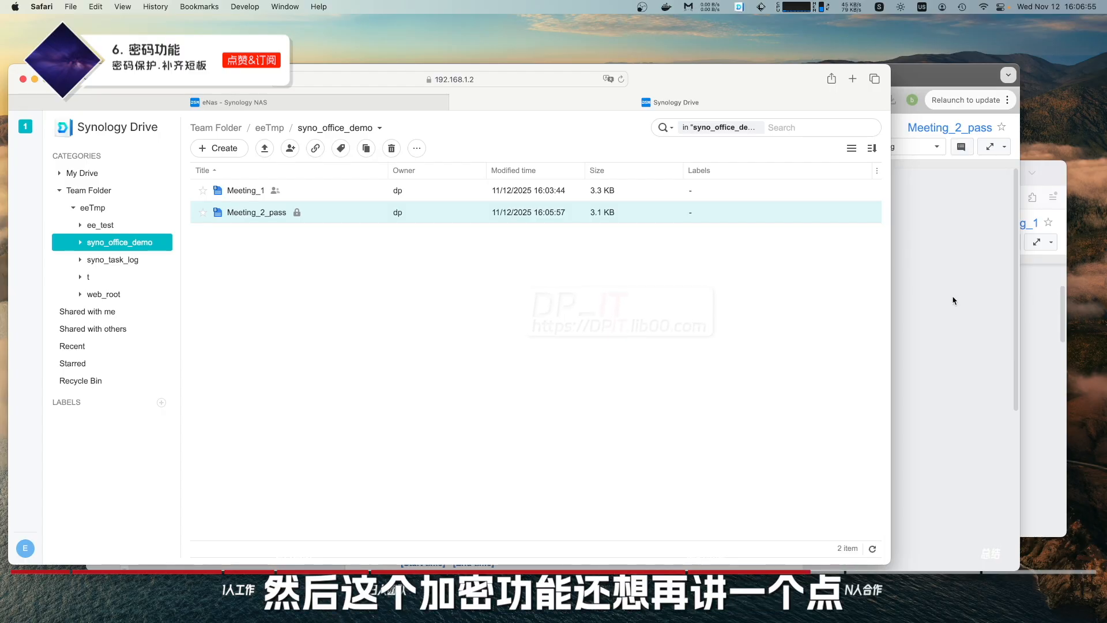
Encrypt Meeting_1 in syno_office_demo with an entered and confirmed password.
left_click(919, 300)
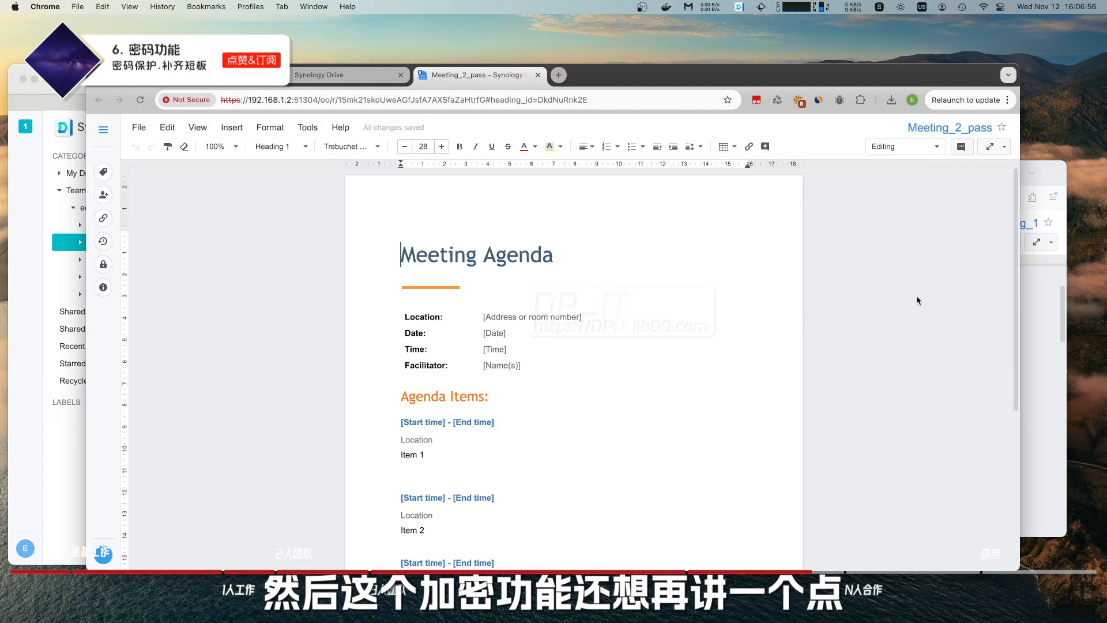
left_click(324, 76)
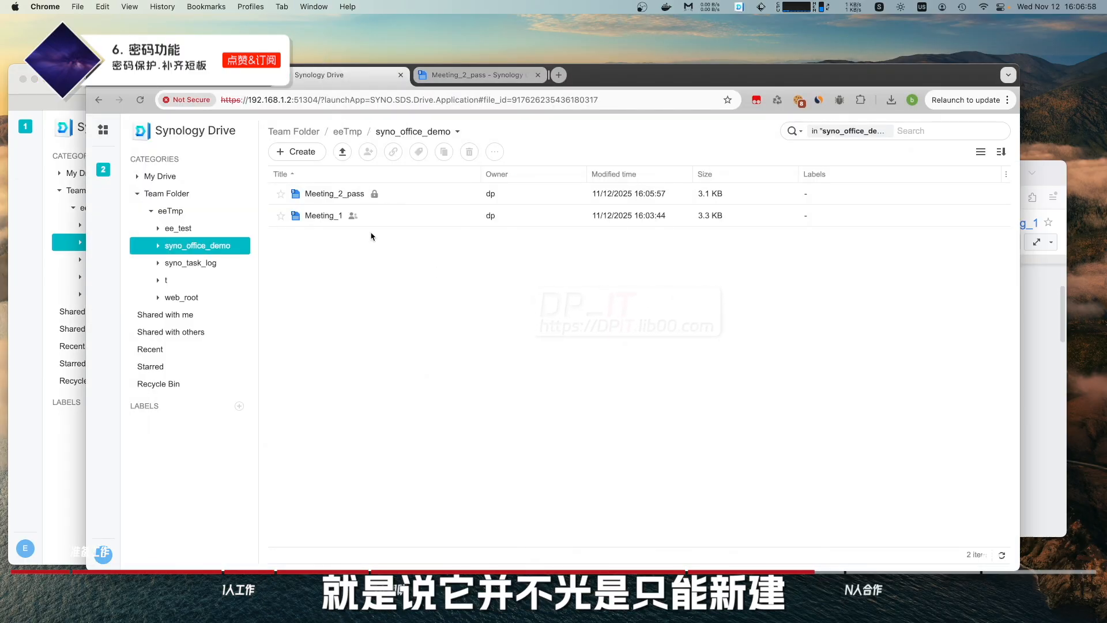
right_click(329, 219)
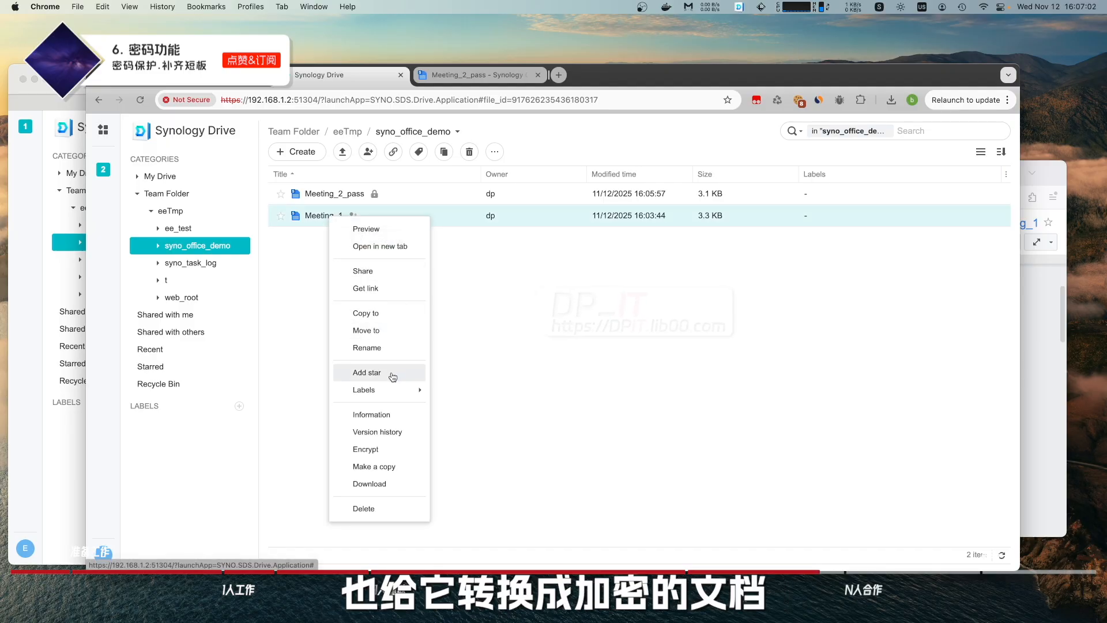
left_click(368, 452)
type("1234")
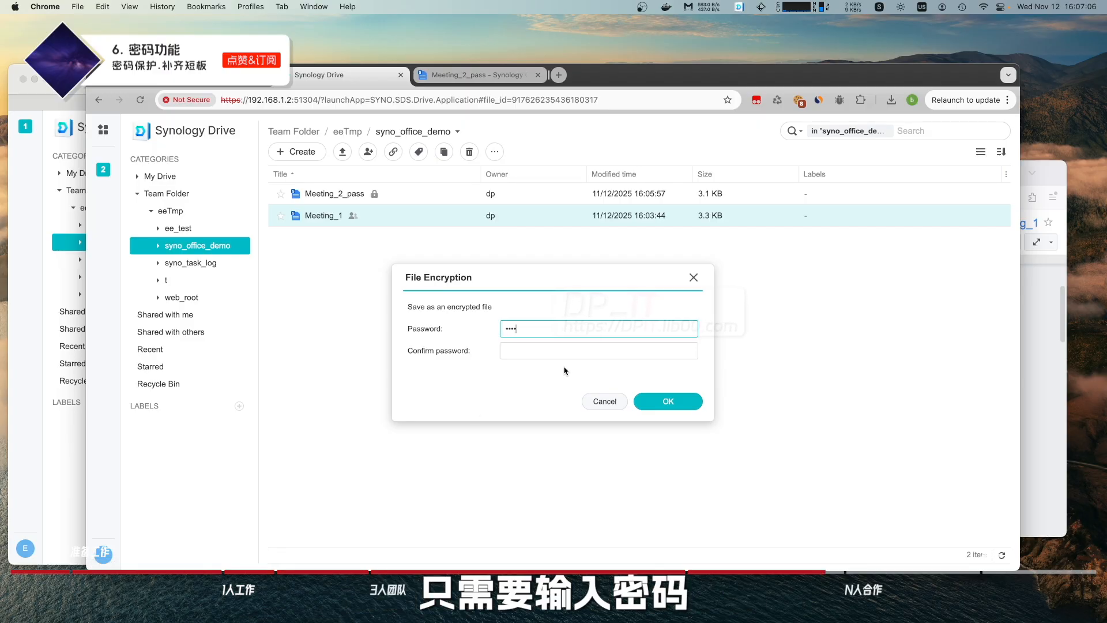
left_click(563, 348)
type("1234")
left_click(655, 399)
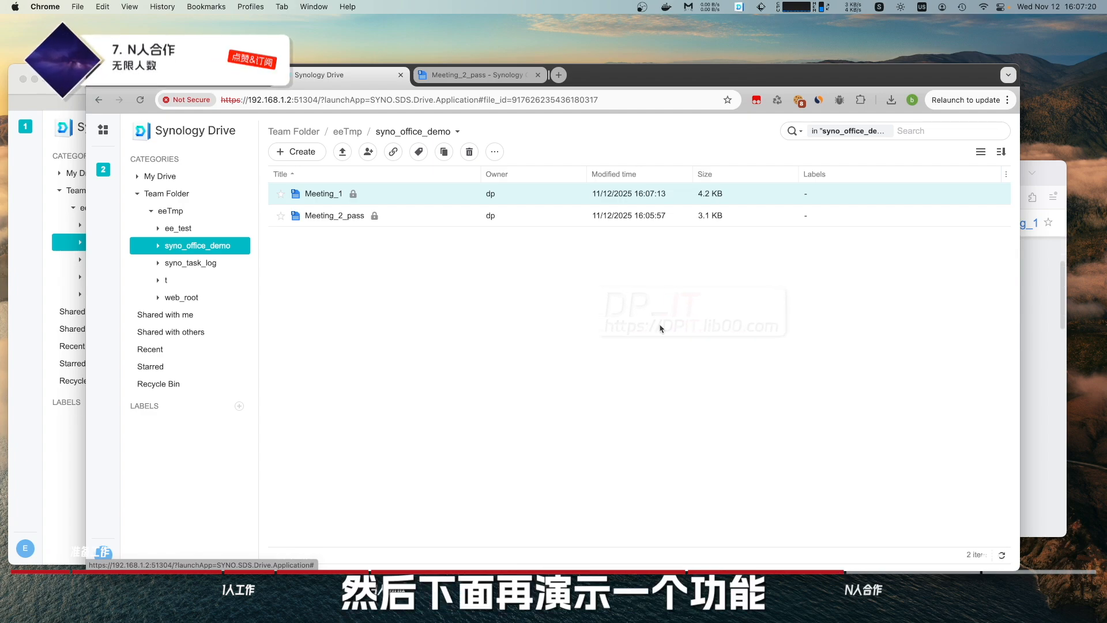
Create a new blank document and rename it t_3.
left_click(306, 151)
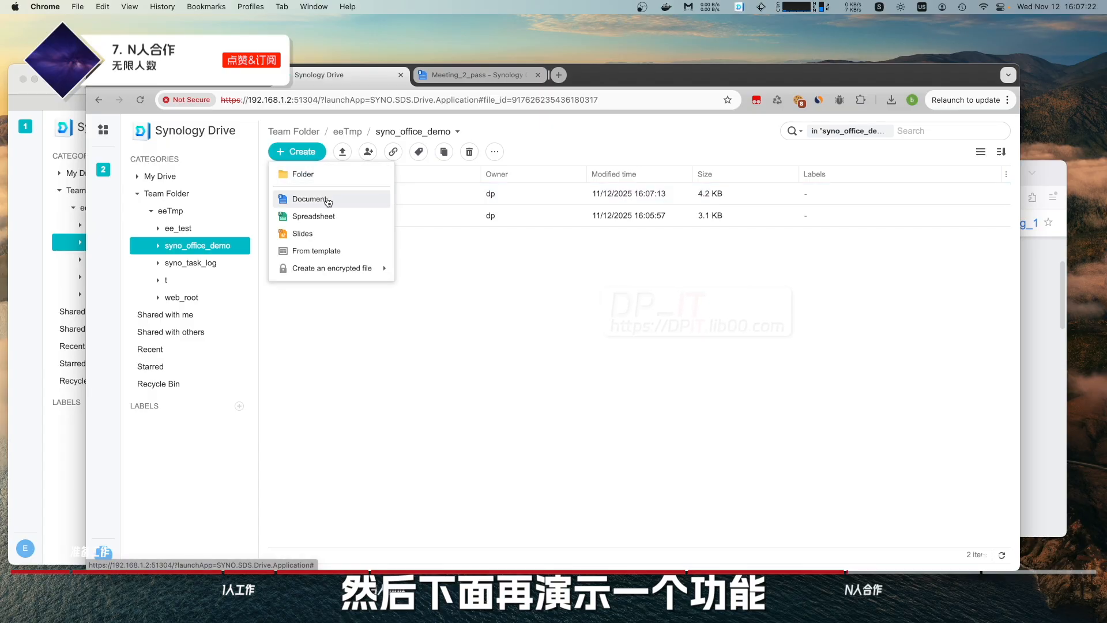
left_click(328, 202)
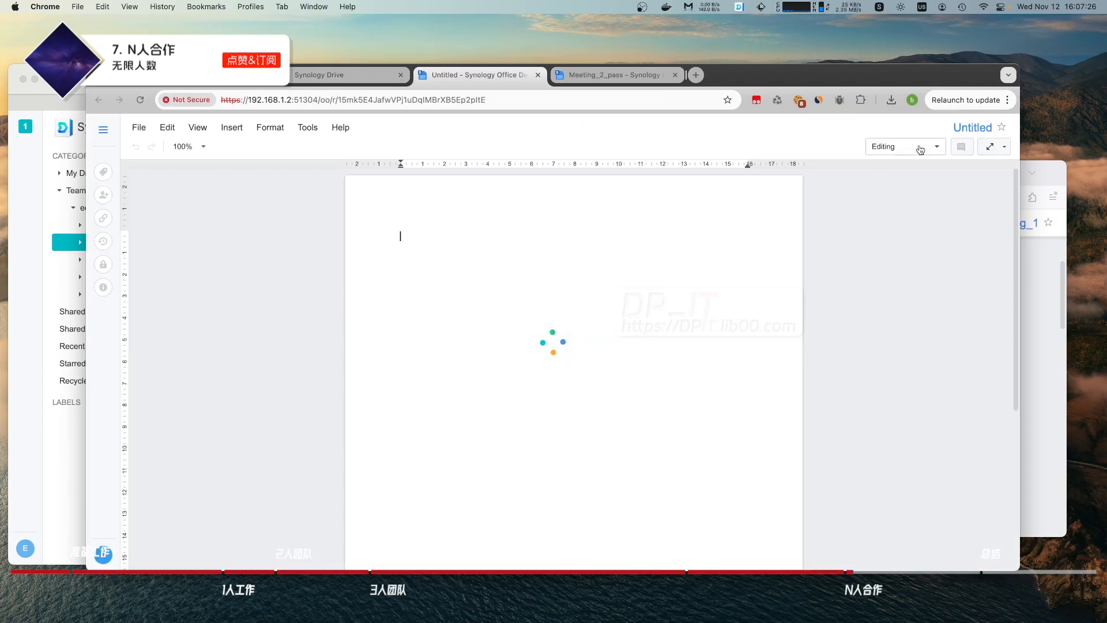
left_click(973, 129)
type("t")
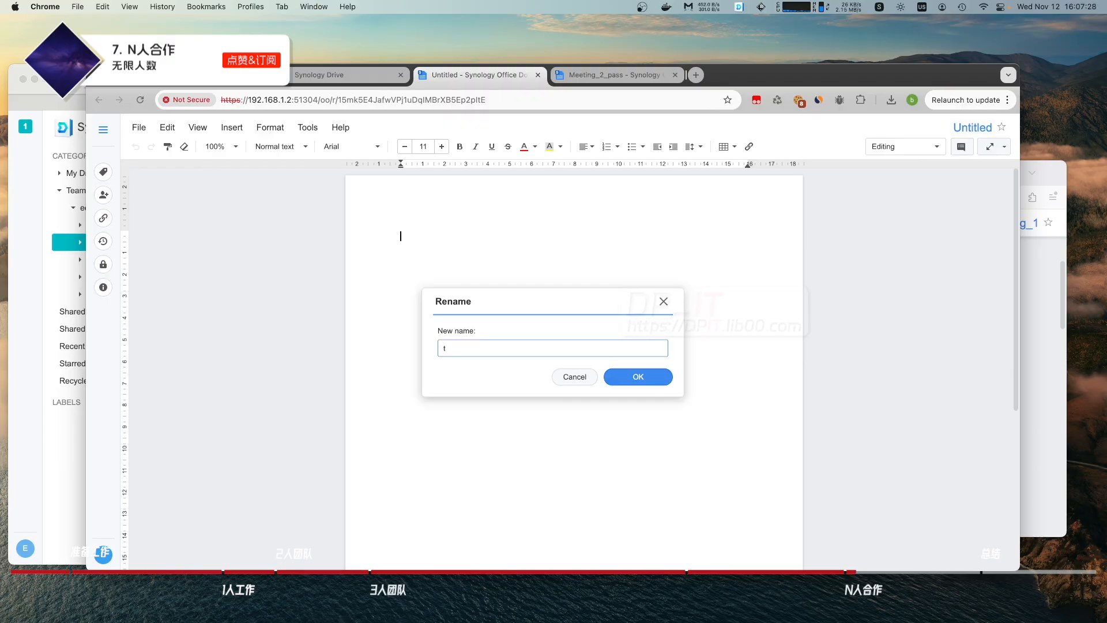
type("_3")
left_click(652, 380)
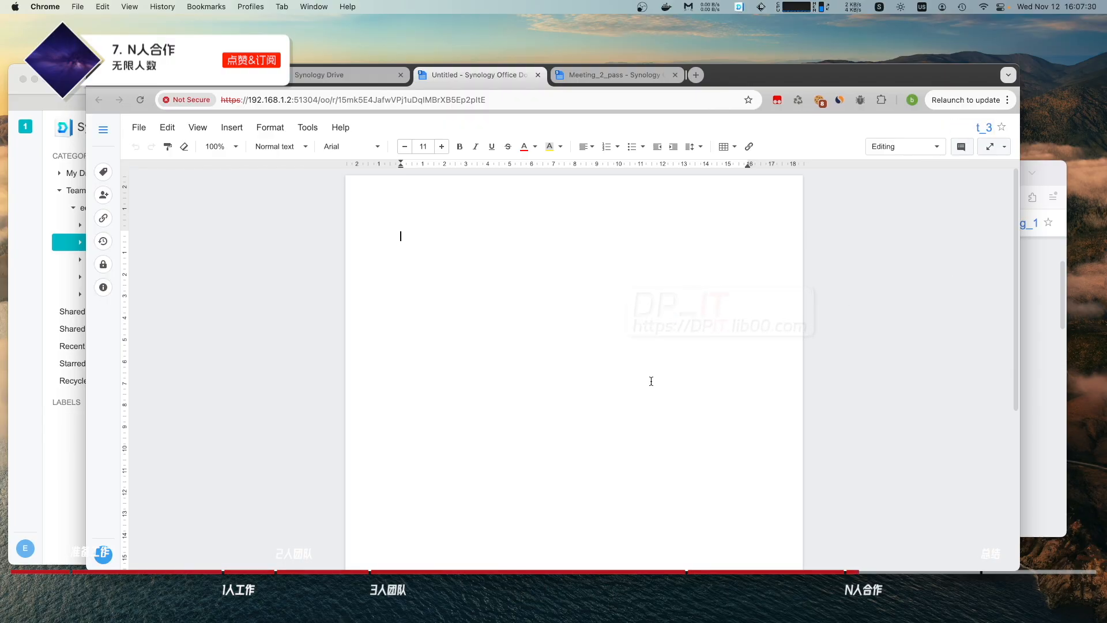
Return to the t_3 document in Chrome and open its sharing settings.
left_click(17, 369)
left_click(940, 330)
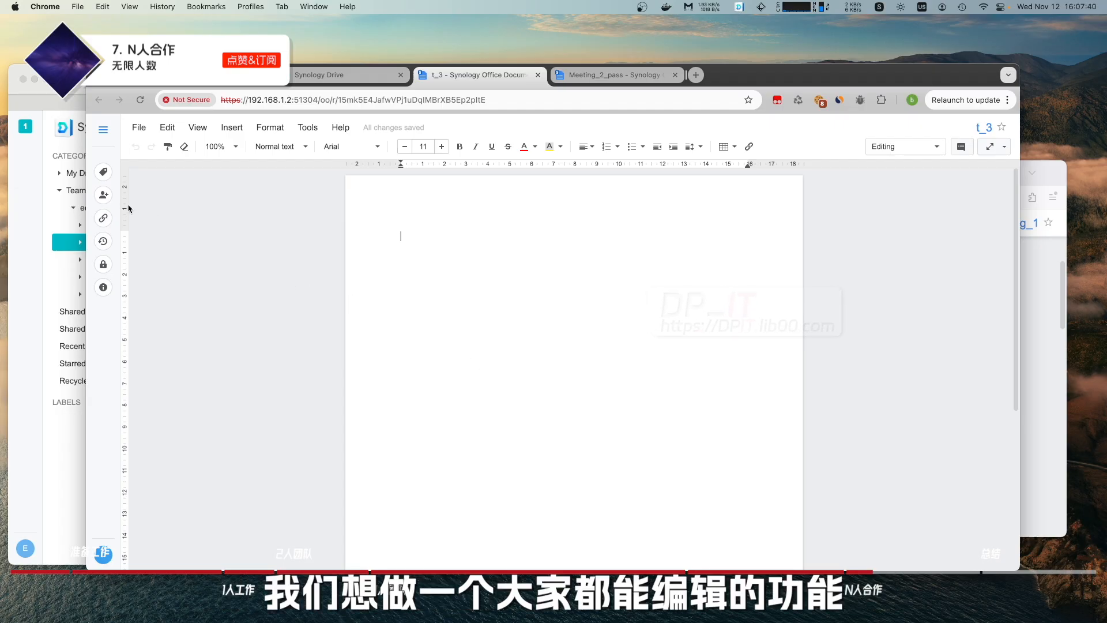
left_click(104, 196)
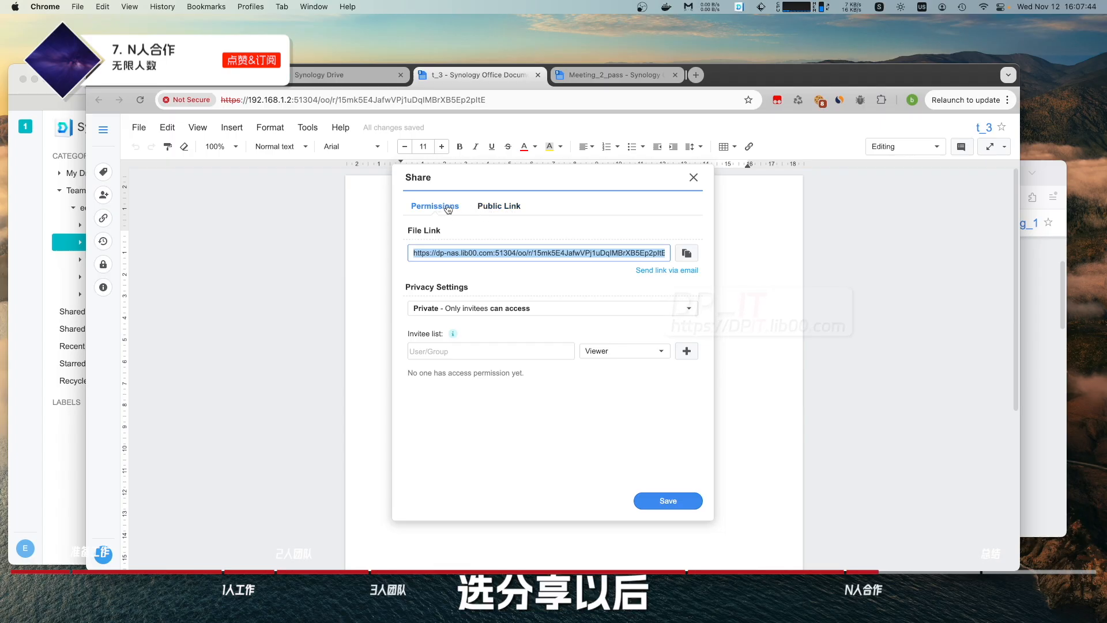
Enable a public link for t_3 with 'can edit' access, copy it, and save.
left_click(505, 208)
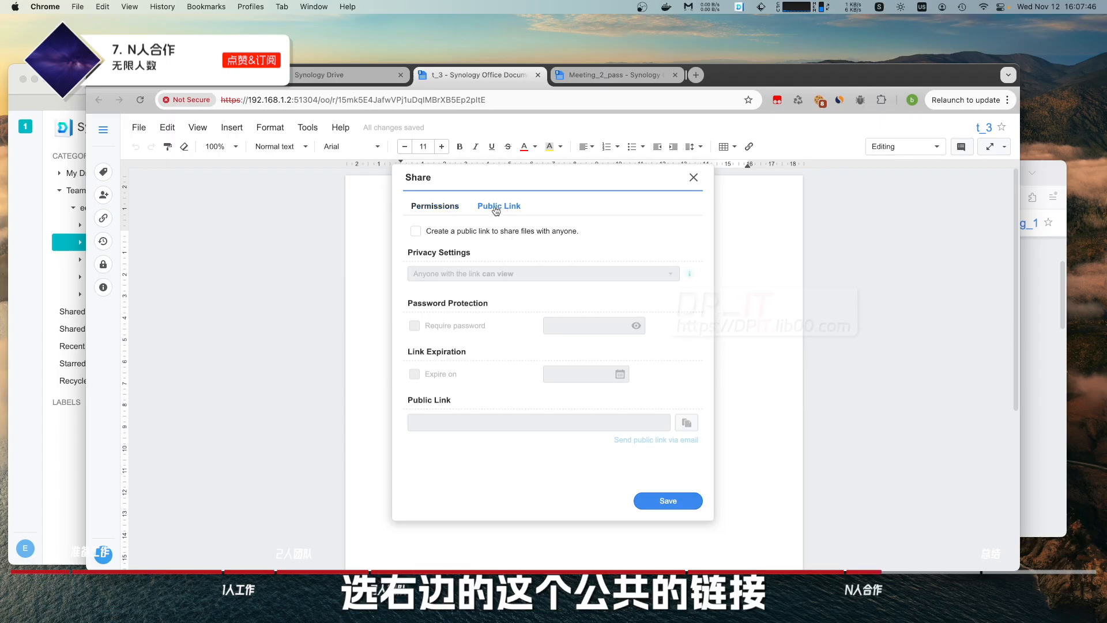
left_click(416, 232)
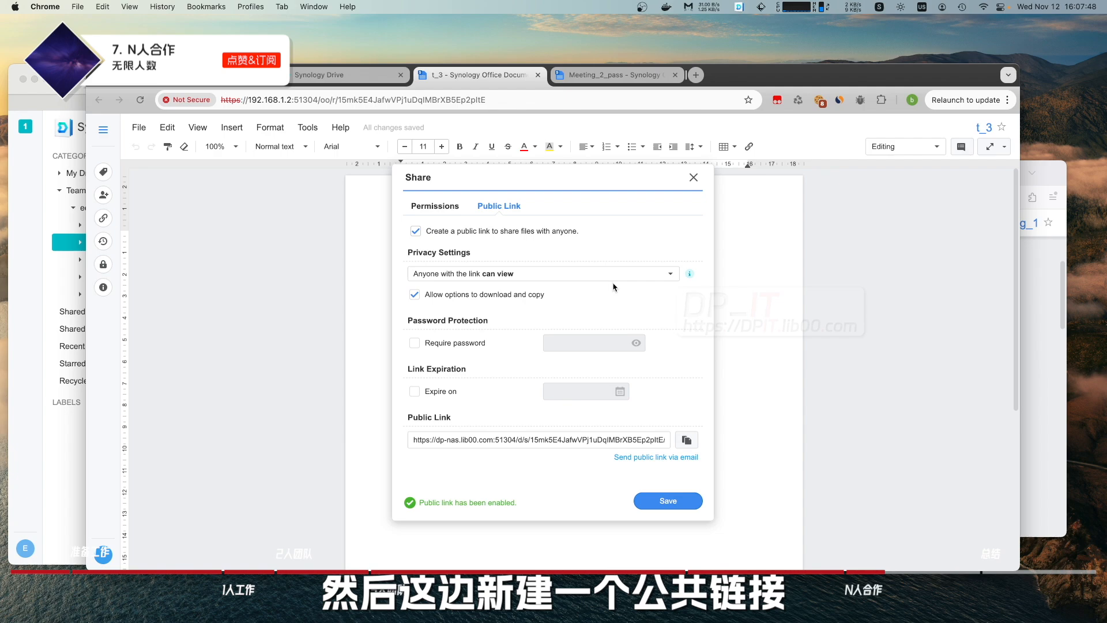
left_click(648, 275)
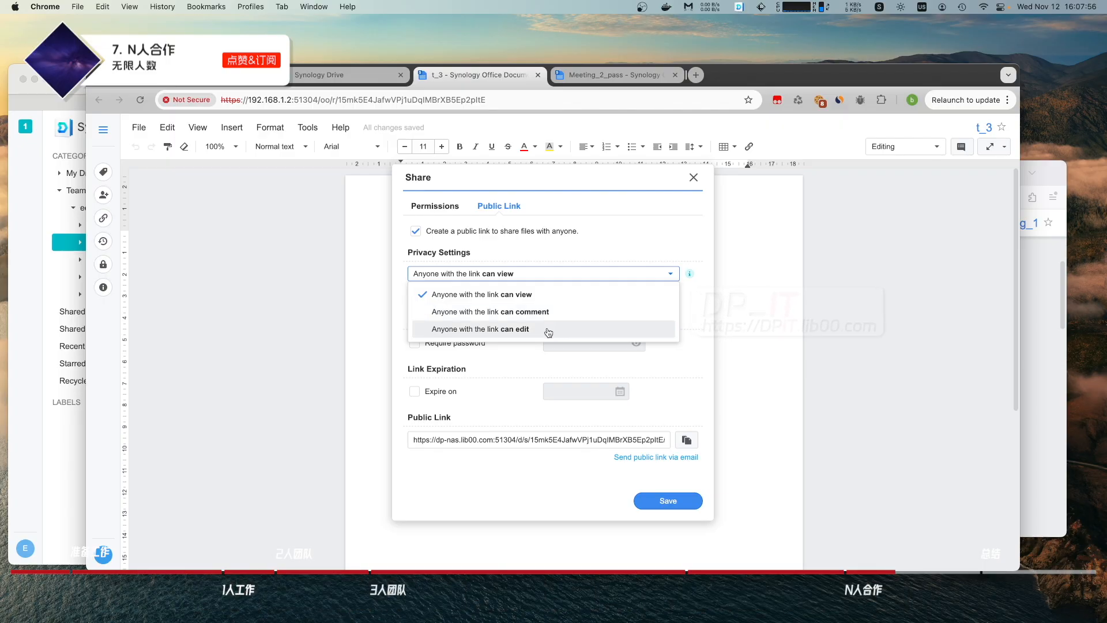
left_click(549, 333)
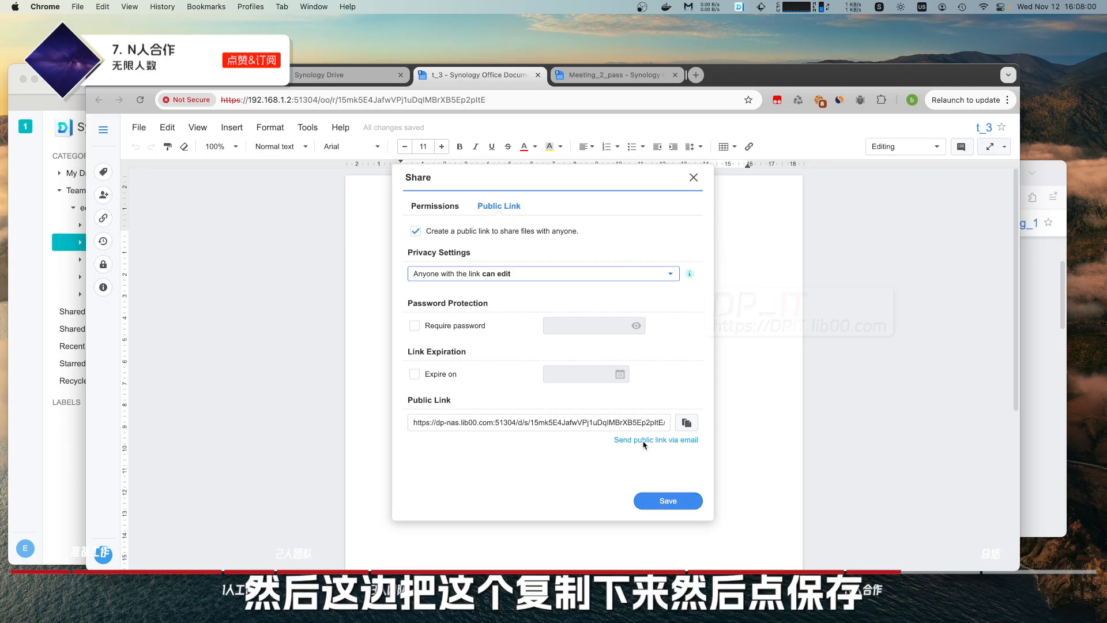
left_click(687, 423)
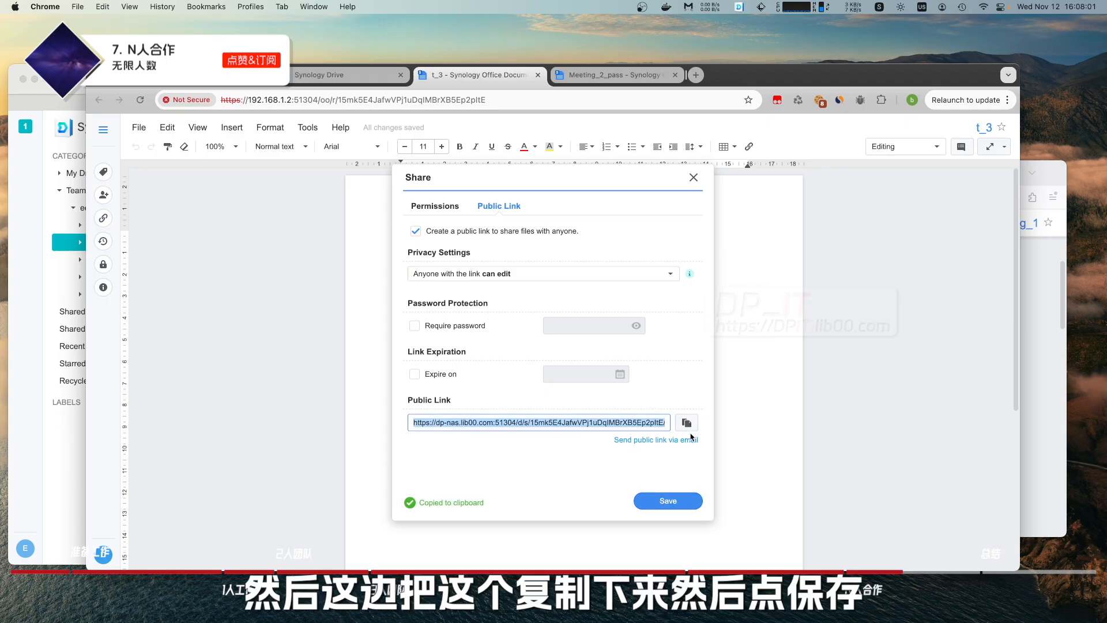
left_click(675, 500)
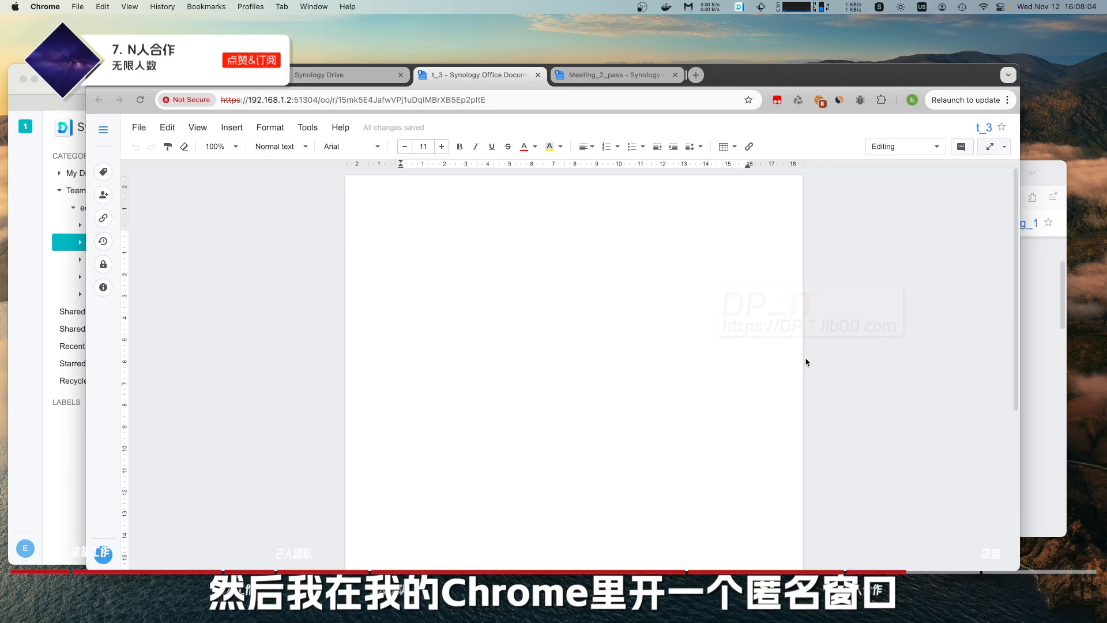
In an Incognito window, open t_3's public link as a guest and type 1111.
key("super+shift+n")
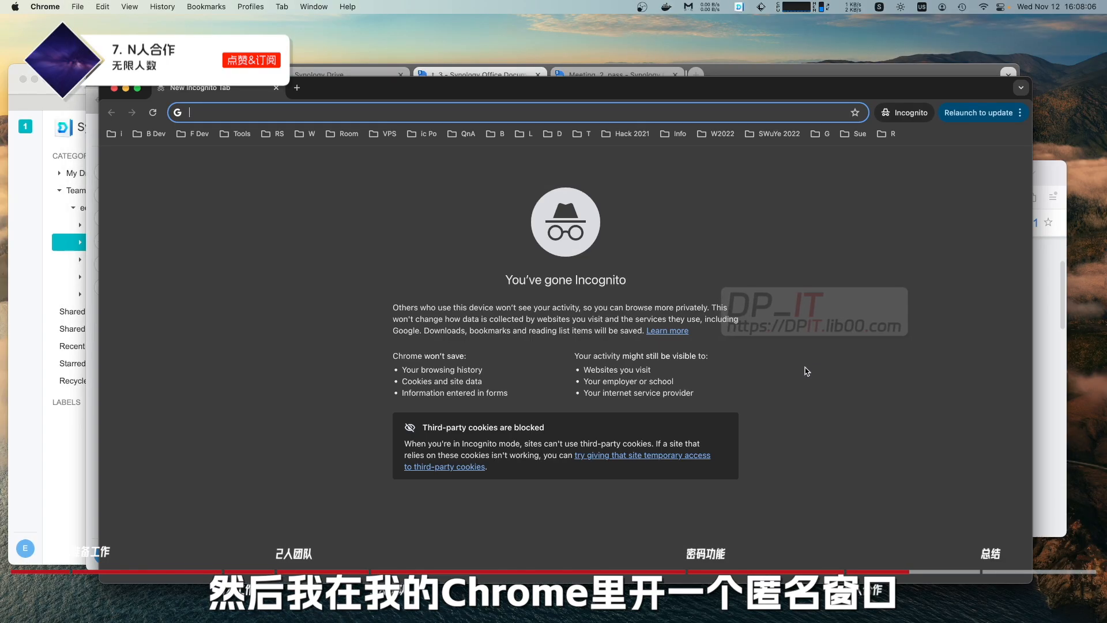
key("super+v")
key("Return")
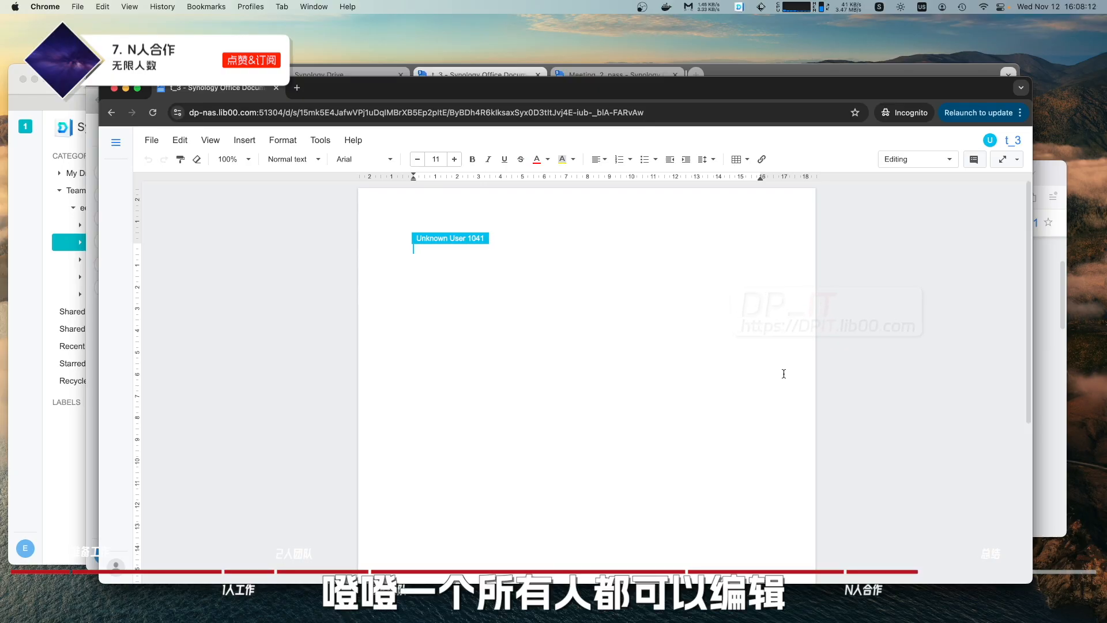
type("1111")
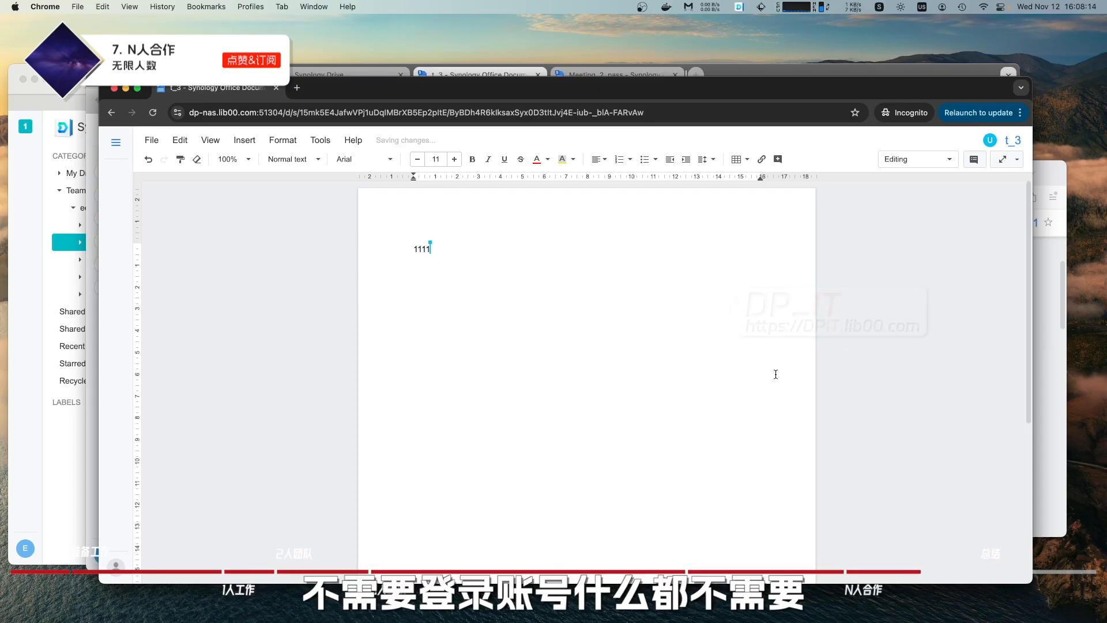
In the owner's t_3 window, add 123 on a new line below 1111.
left_click_drag(798, 86, 758, 116)
left_click(763, 75)
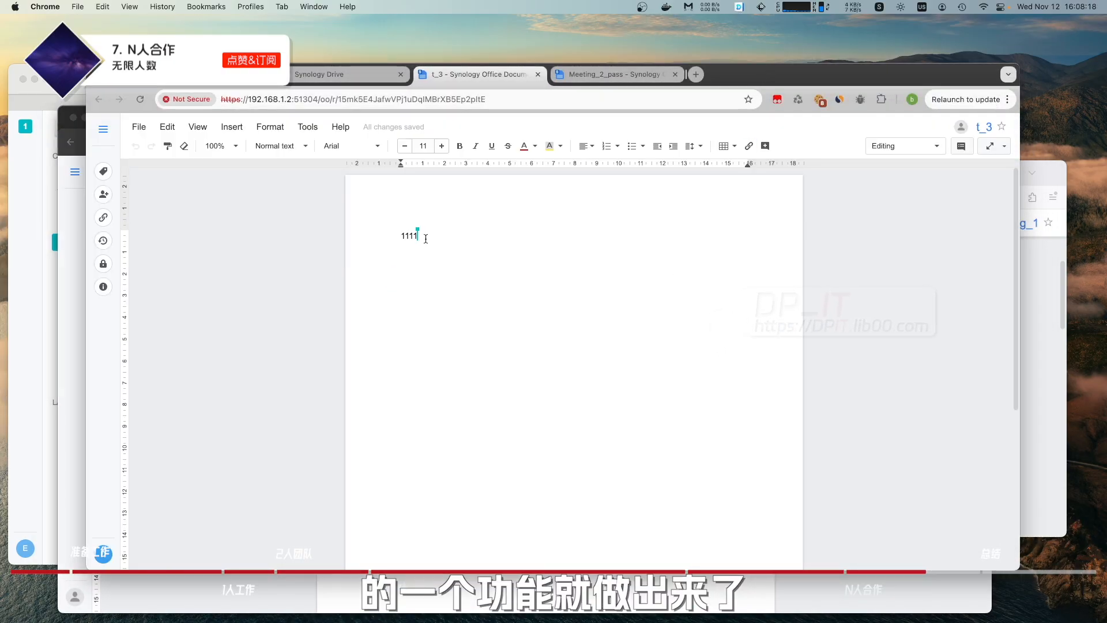
mouse_move(414, 236)
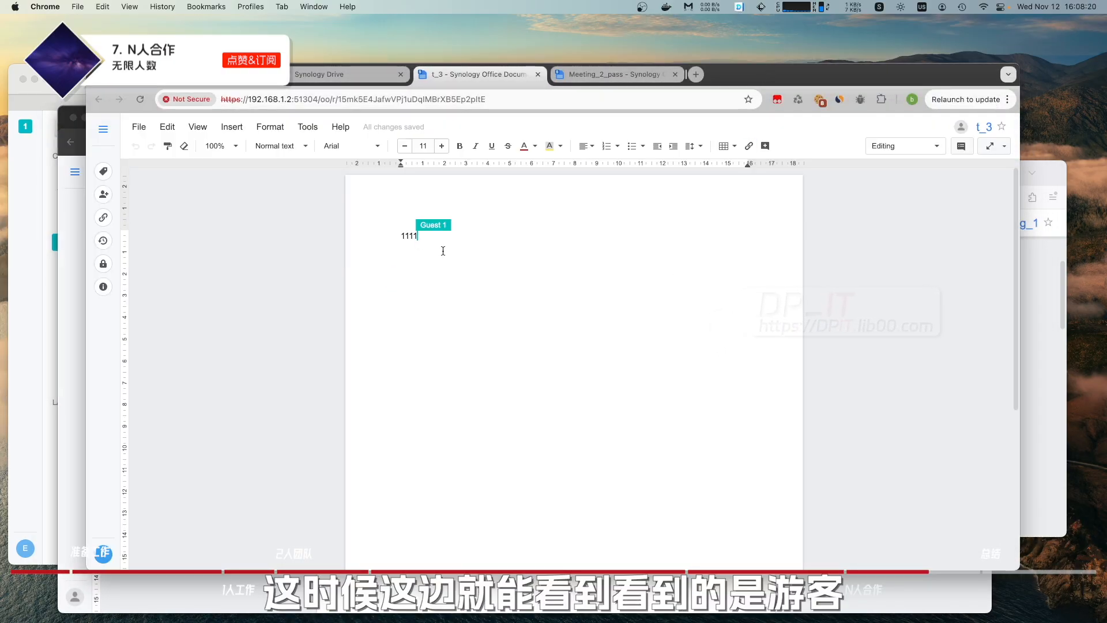
key("Return")
type("123")
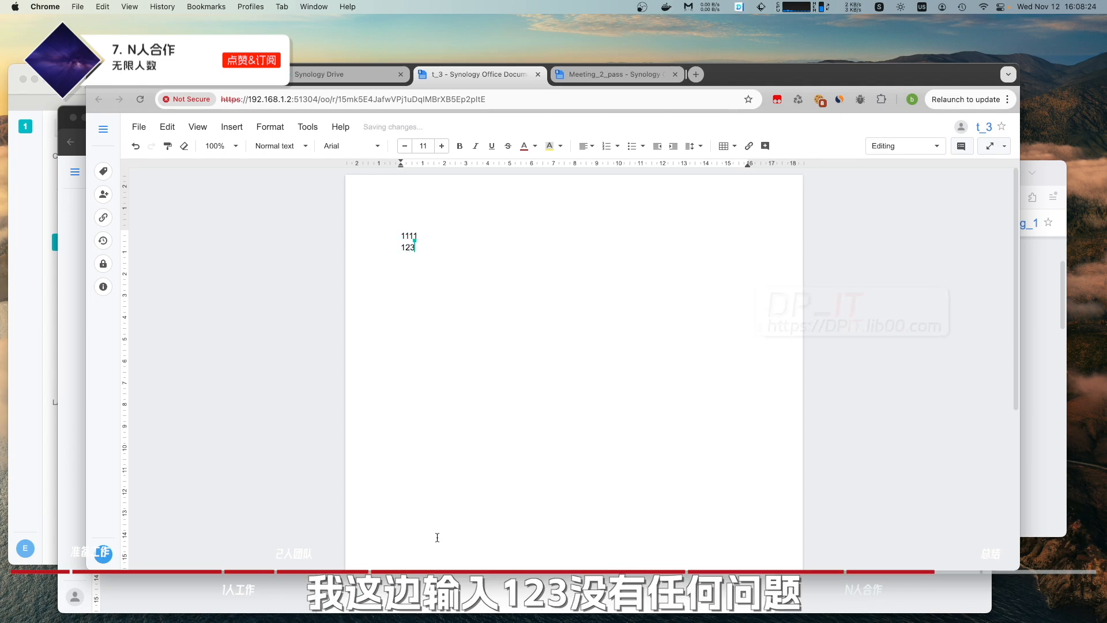
left_click(438, 594)
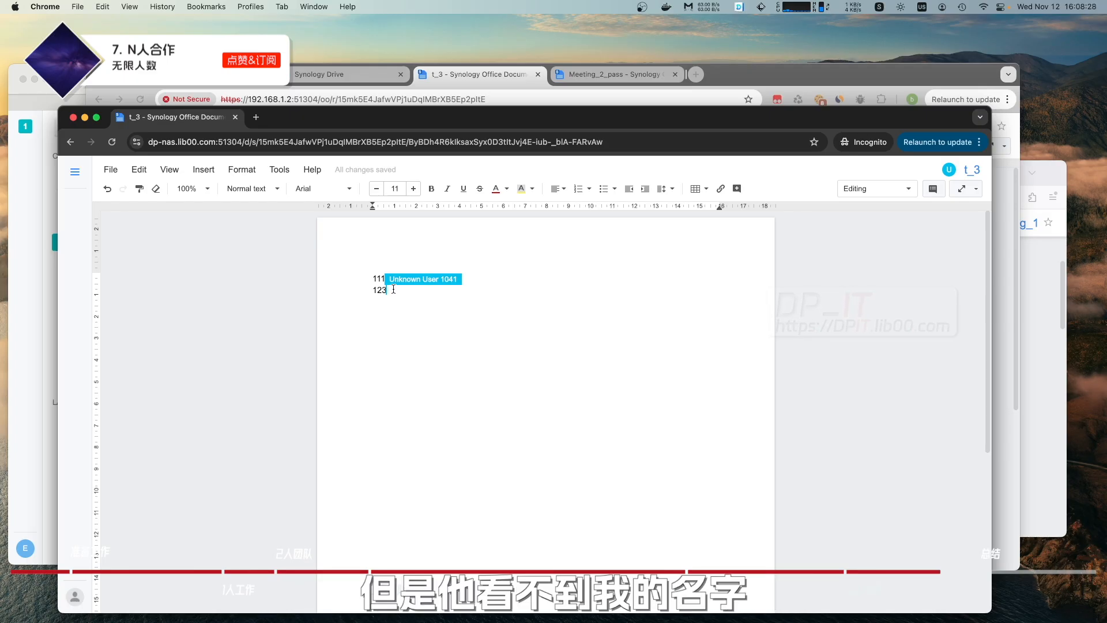
Compare guest and owner windows, ending on the owner's t_3 showing 1111 and 123.
left_click(493, 77)
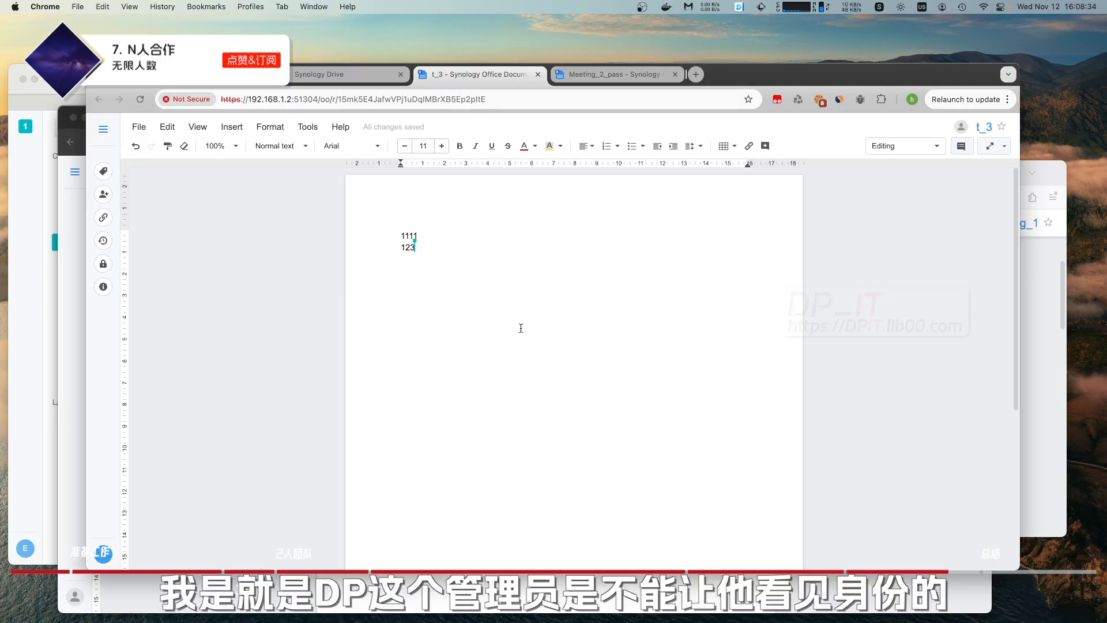
left_click(409, 595)
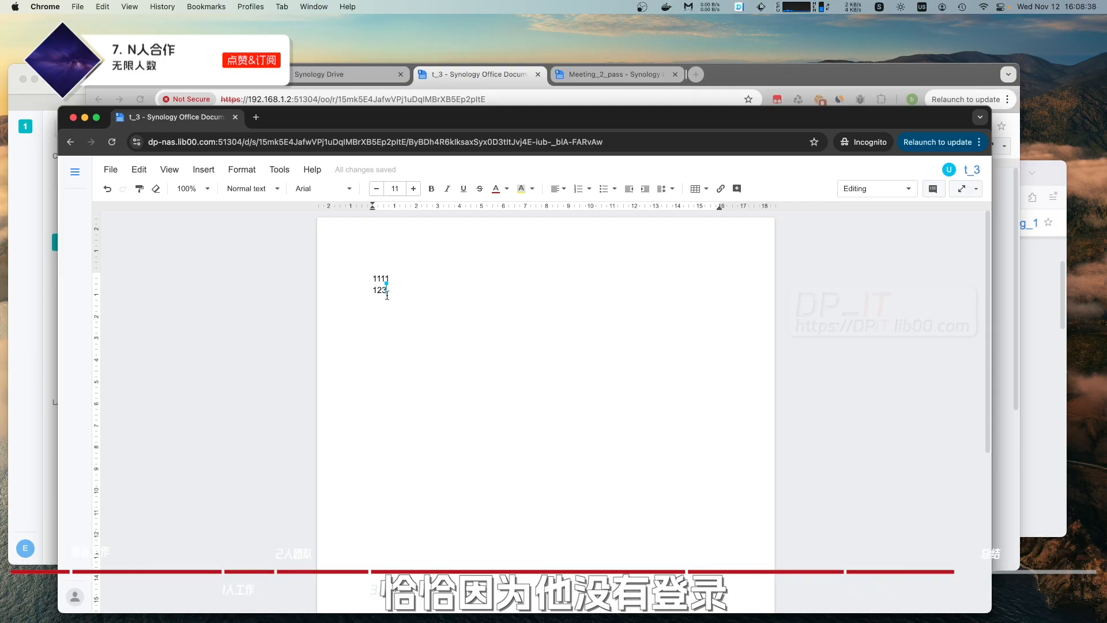
left_click(487, 78)
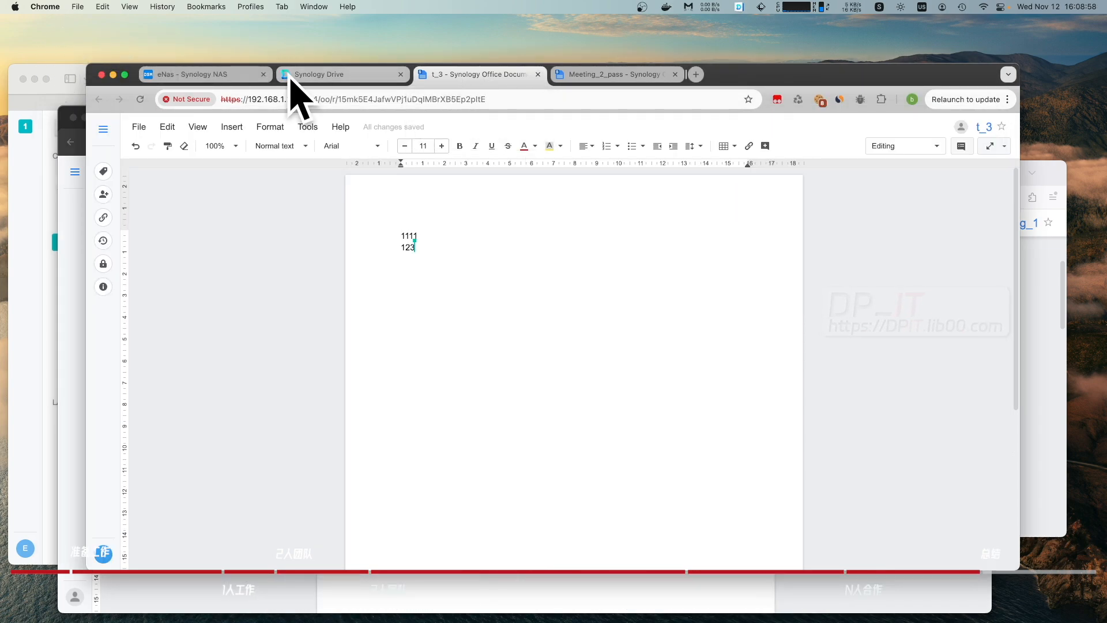
Switch to the Synology Drive tab listing Meeting_1, Meeting_2_pass and t_3.
left_click(291, 79)
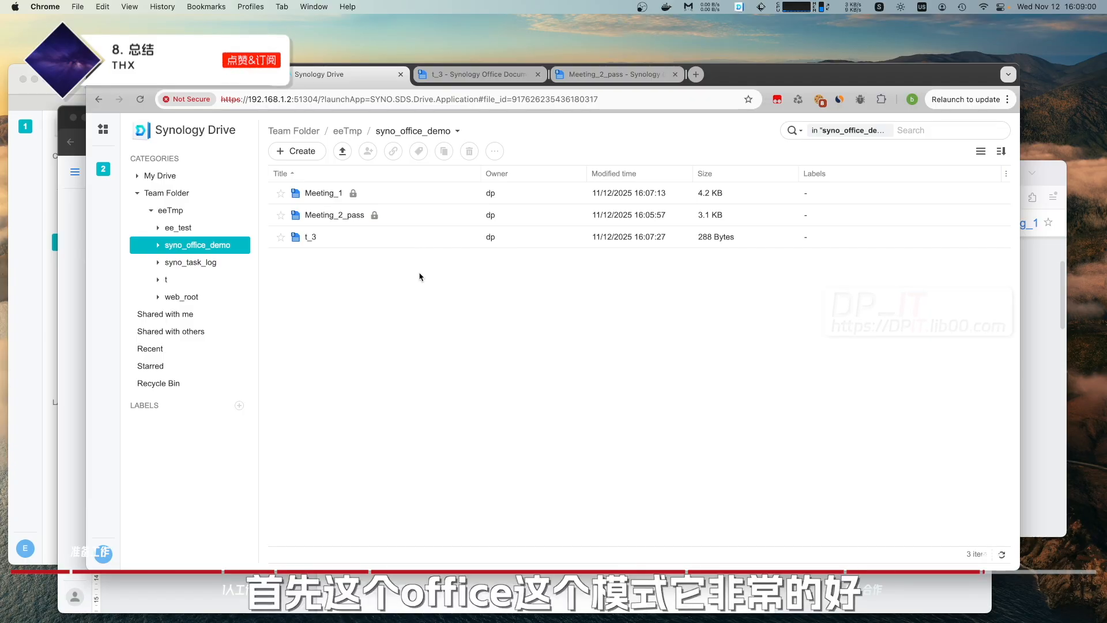